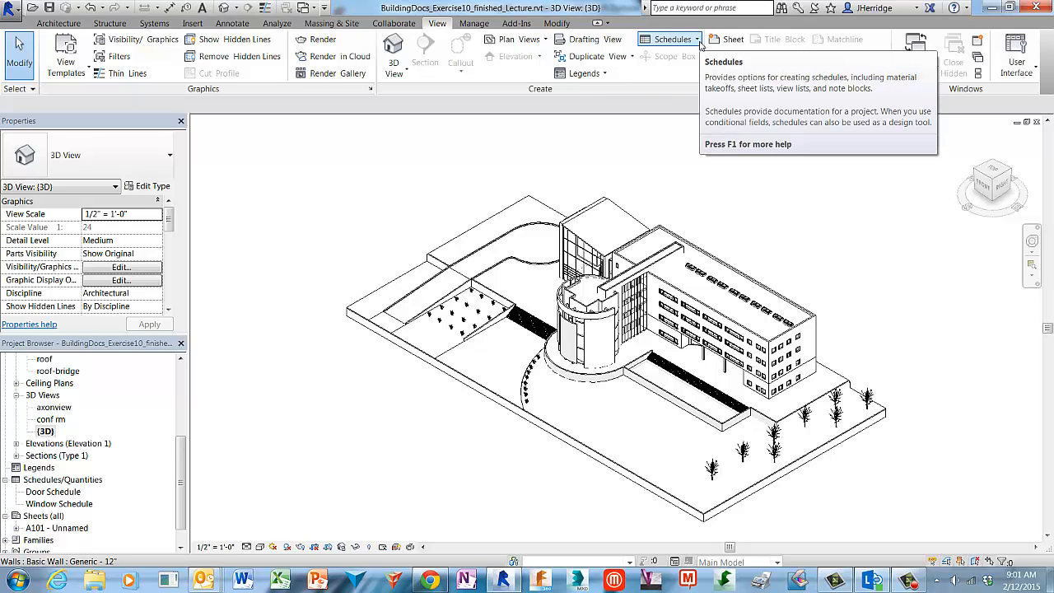
left_click(697, 39)
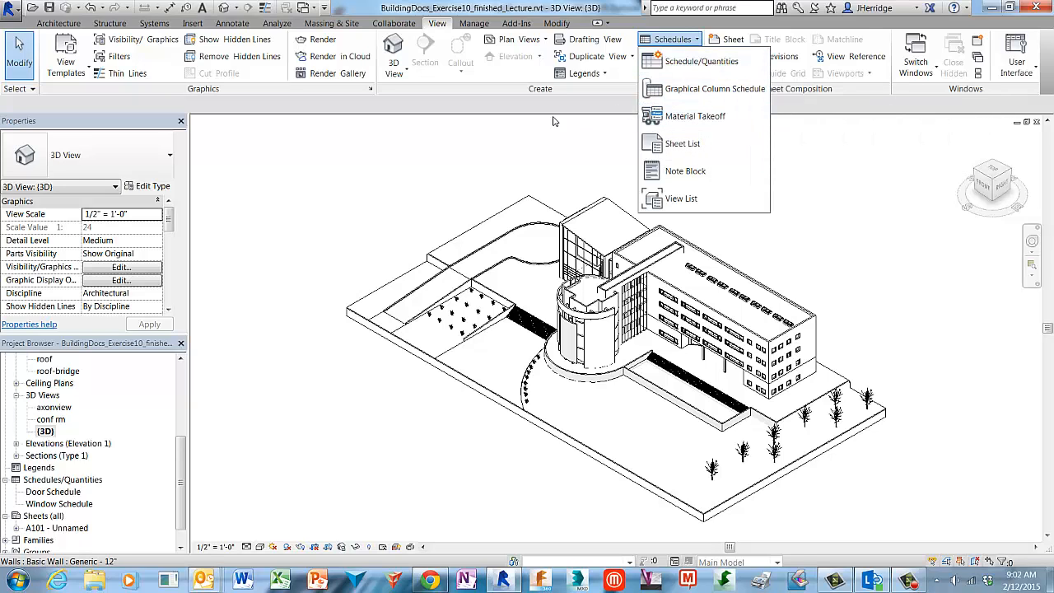
left_click(349, 169)
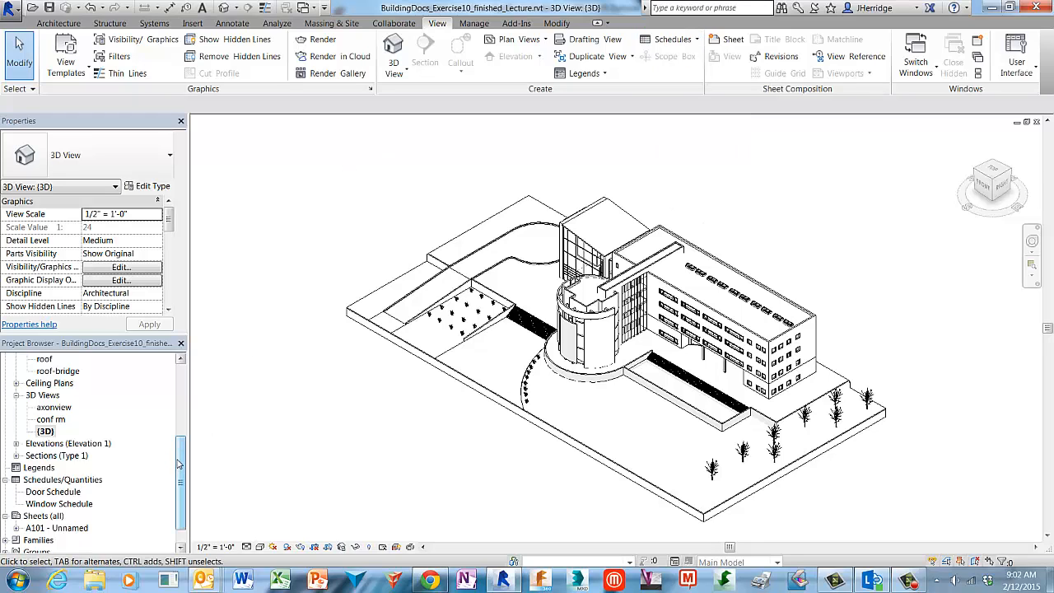
Open the flr 3 floor plan view.
left_click_drag(178, 464, 180, 389)
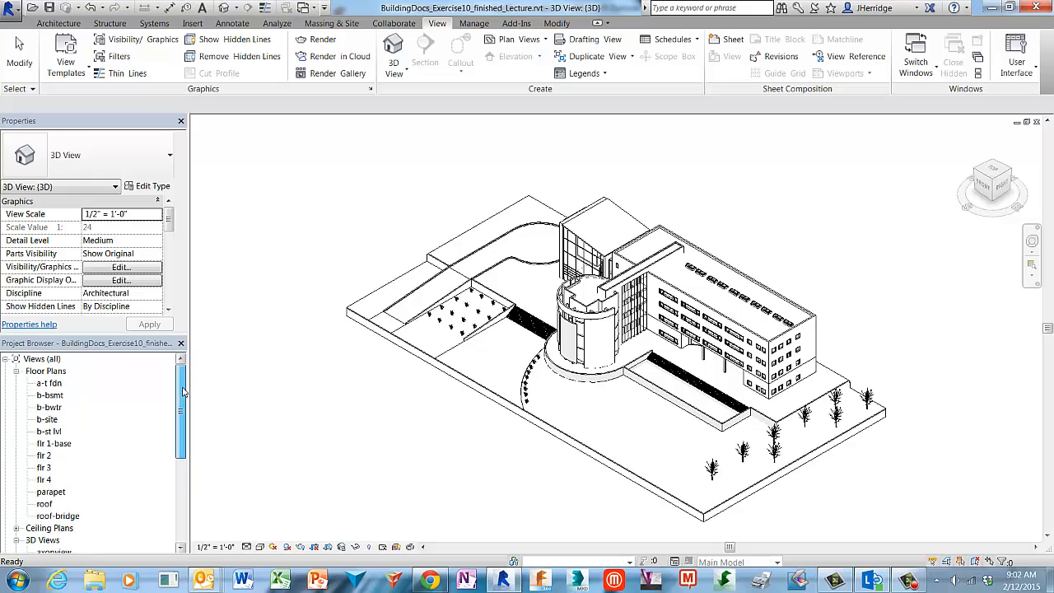
left_click(62, 372)
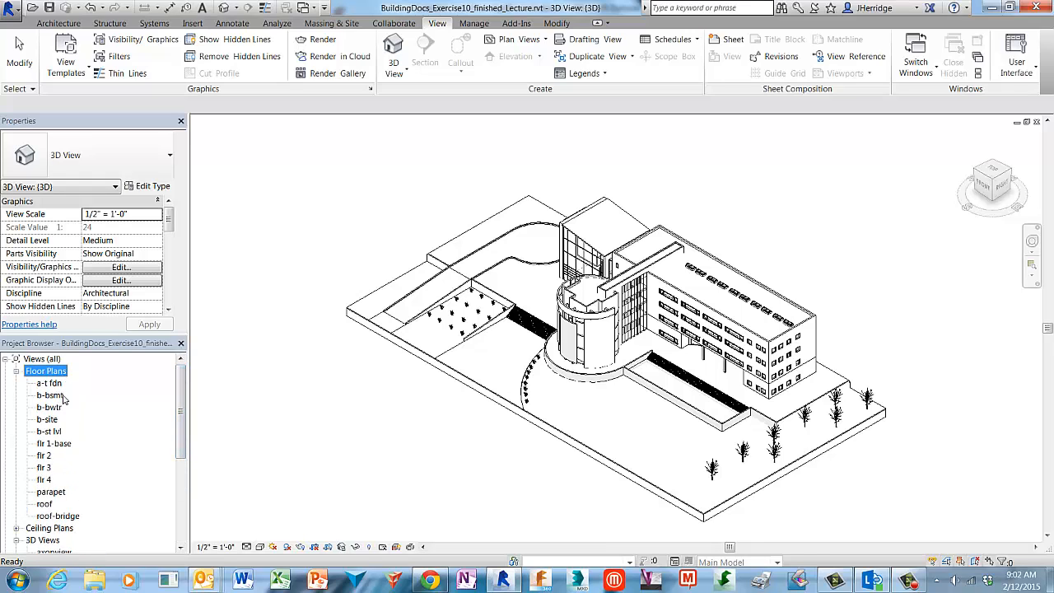
double_click(44, 468)
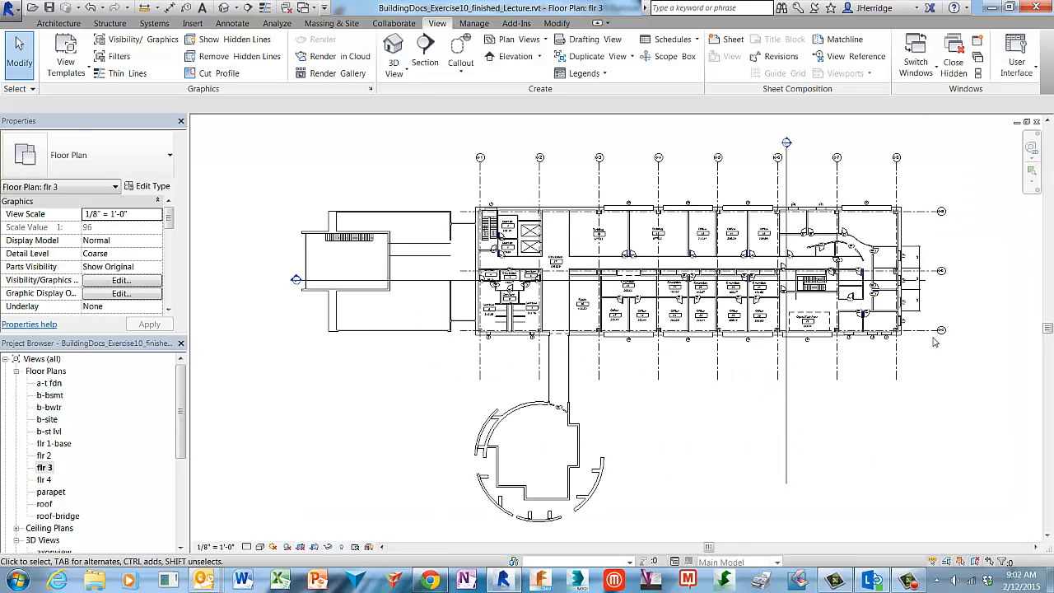
Select all instances visible in the view of the window tagged 14 in the exterior wall between grids o-b and o-c.
scroll(946, 302, "up", 2)
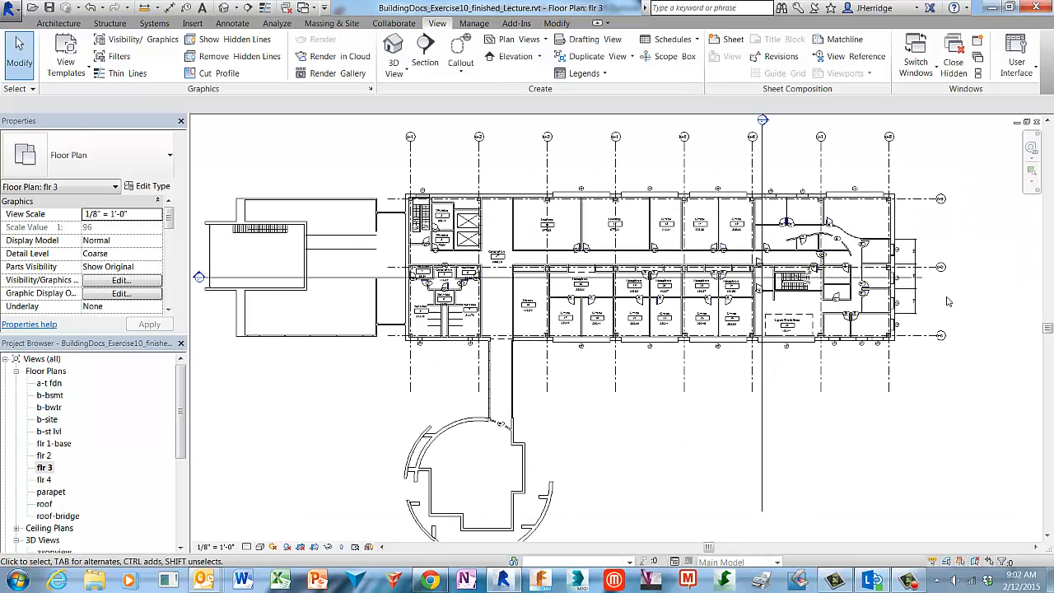
scroll(958, 309, "up", 3)
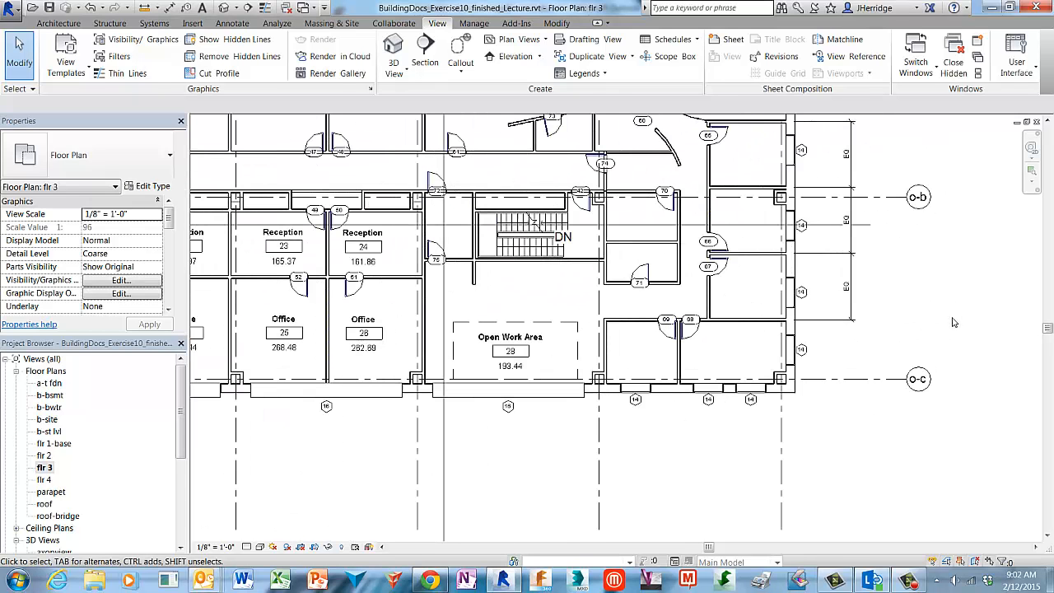
scroll(953, 323, "up", 1)
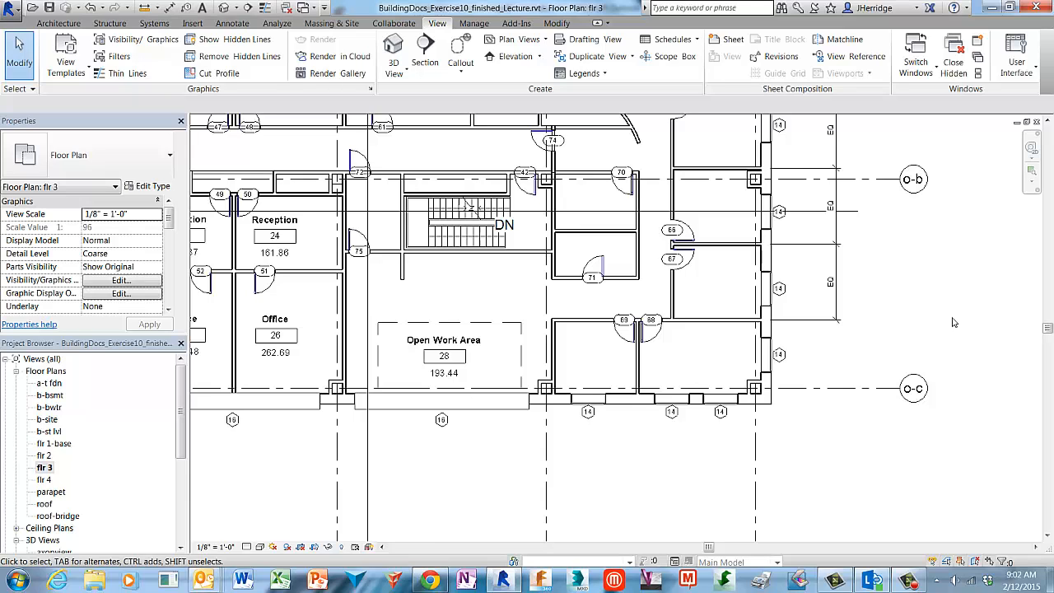
left_click(774, 284)
right_click(774, 284)
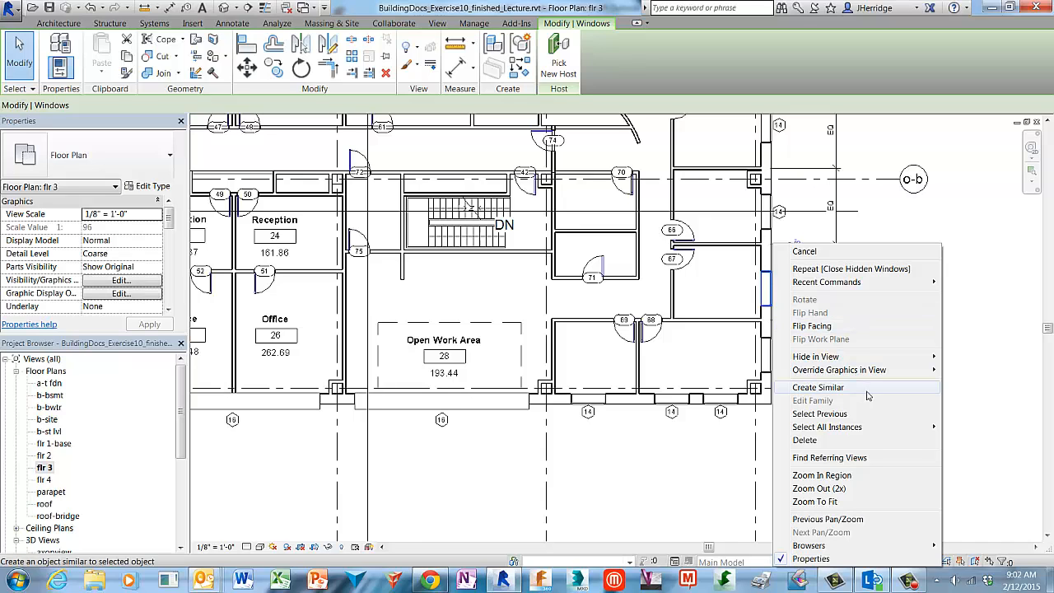
mouse_move(916, 427)
left_click(991, 427)
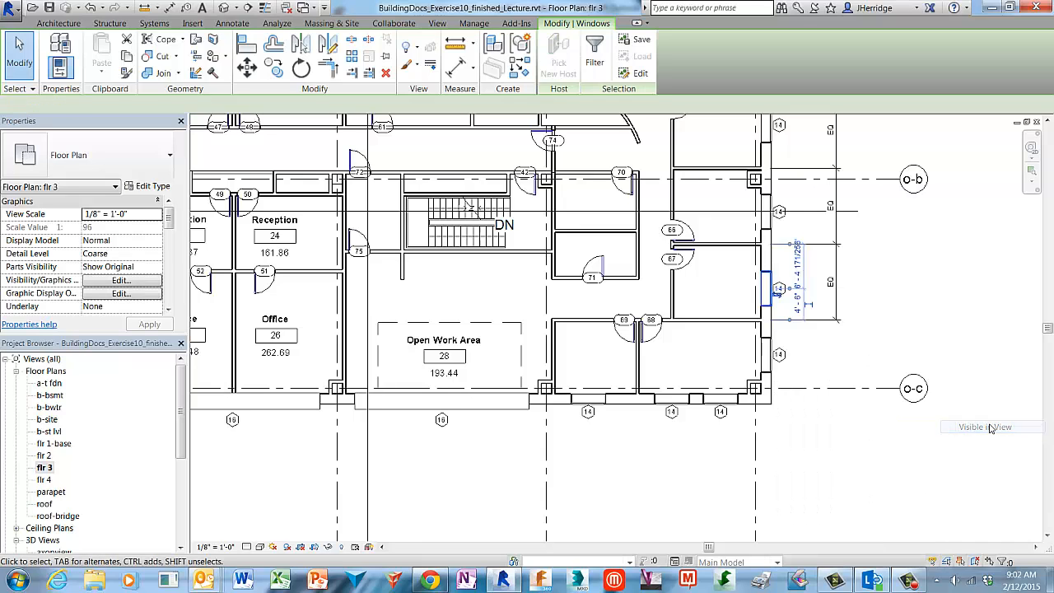
Examine the selected Fixed 5'x5' windows along the exterior walls near grid o-c, and clear the selection.
scroll(883, 362, "down", 1)
scroll(884, 363, "down", 1)
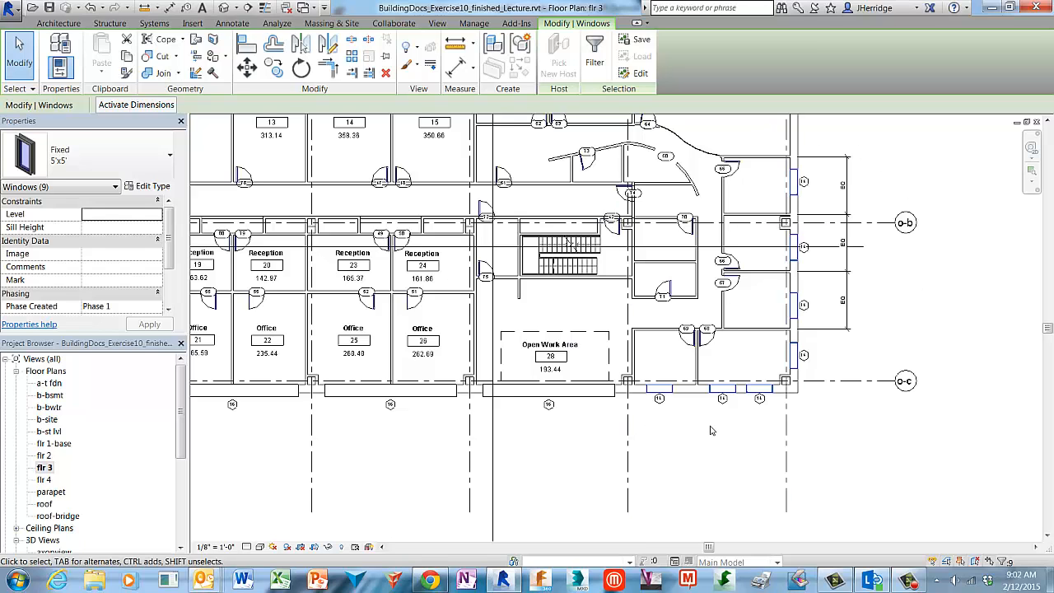
scroll(663, 420, "up", 3)
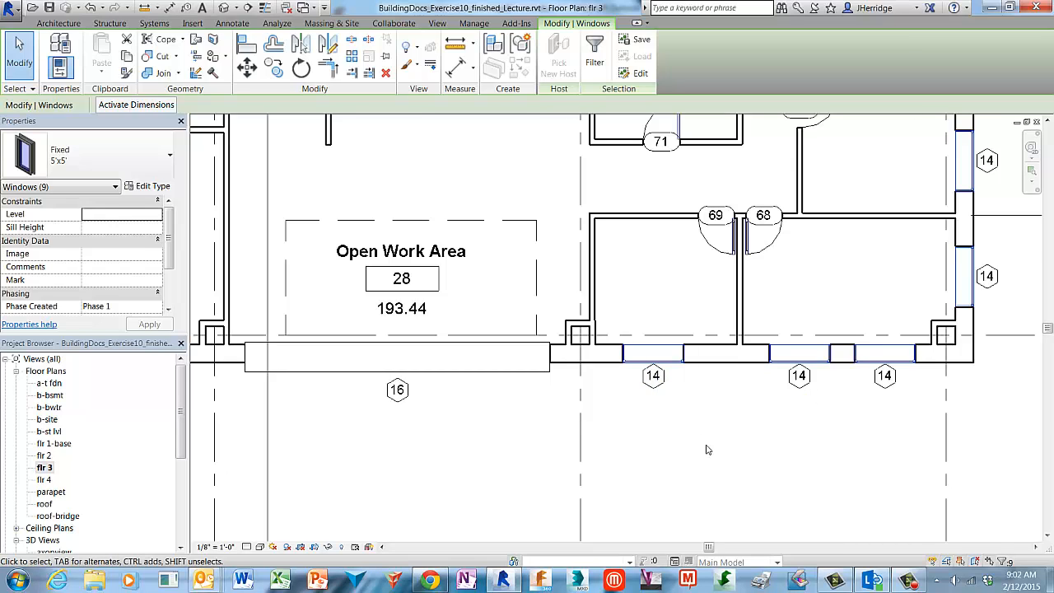
scroll(706, 450, "down", 2)
scroll(689, 450, "down", 1)
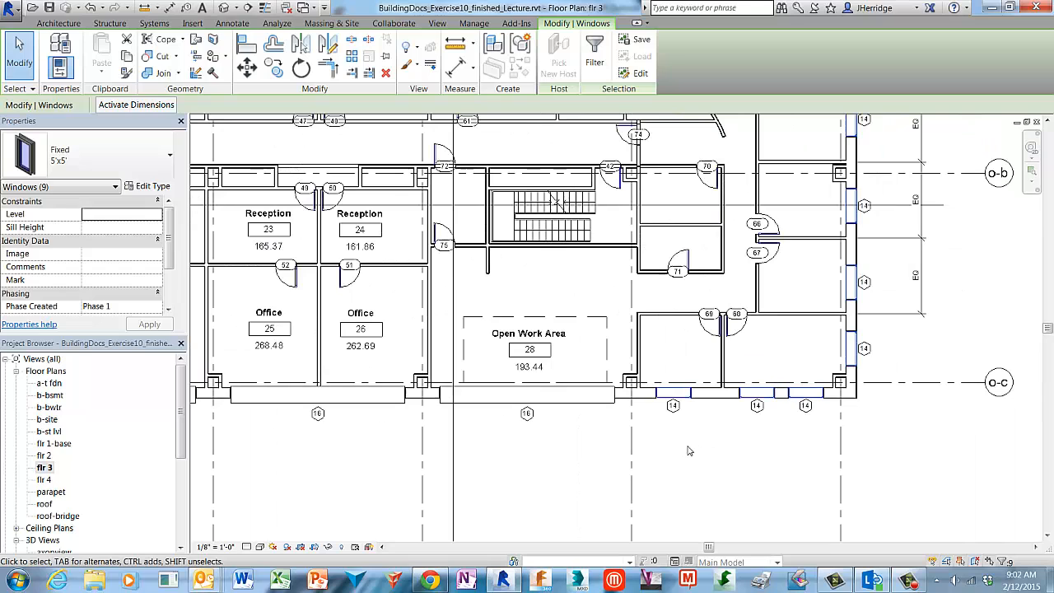
scroll(373, 466, "down", 1)
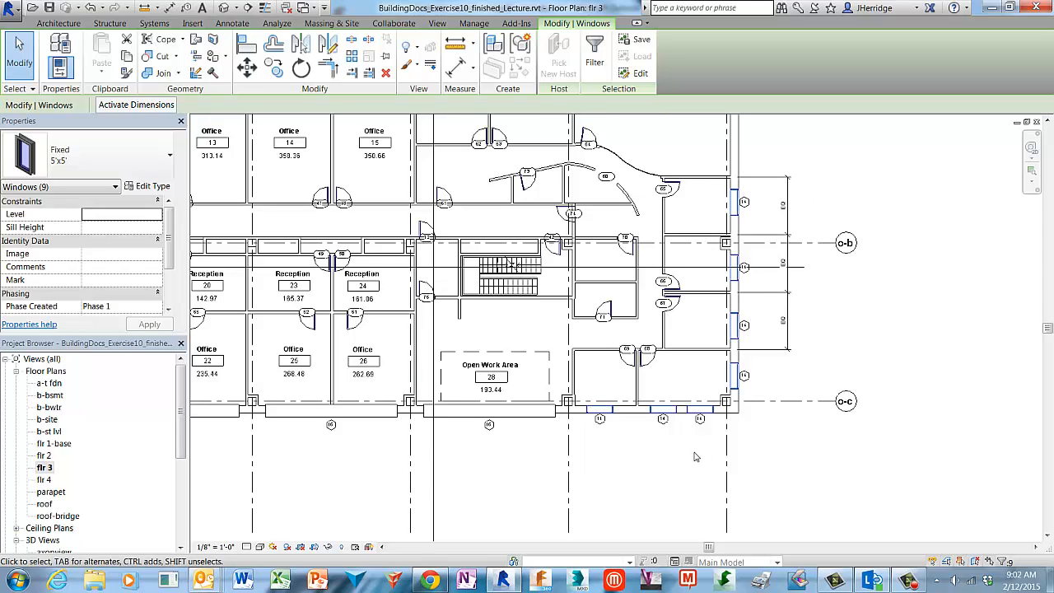
key("Escape")
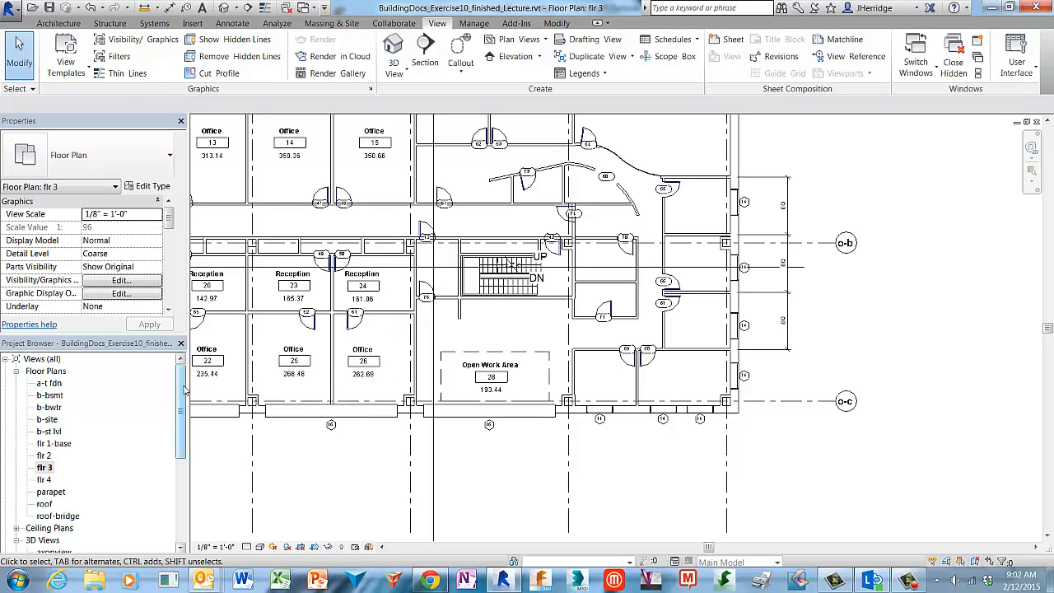
Open the existing Window Schedule from the project's schedules and quantities.
left_click_drag(181, 388, 182, 474)
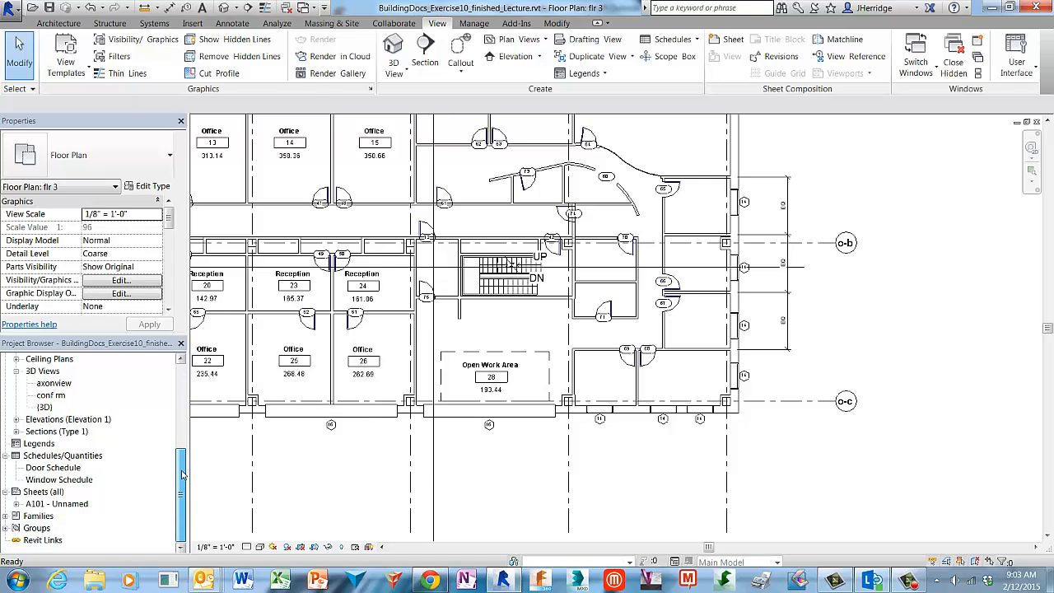
left_click(97, 458)
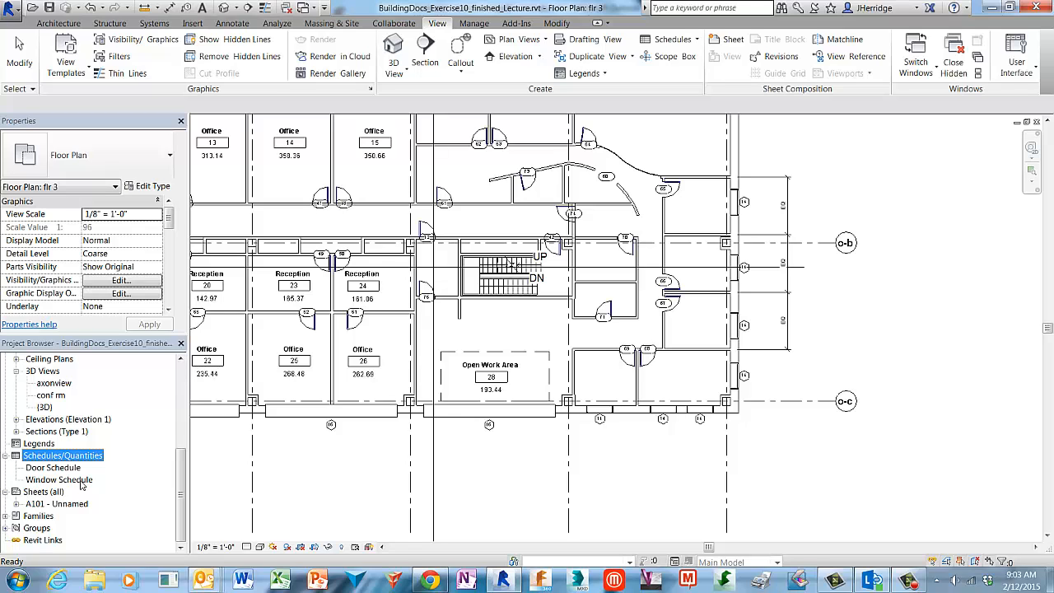
left_click(74, 480)
double_click(81, 481)
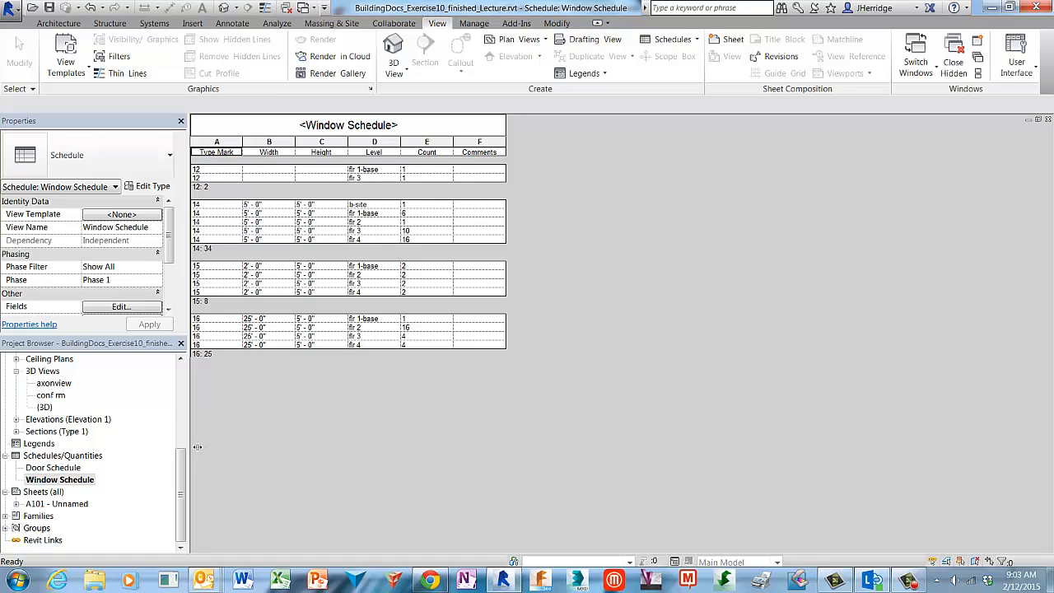
Return to the flr 3 floor plan and tile all open views.
left_click_drag(181, 459, 182, 395)
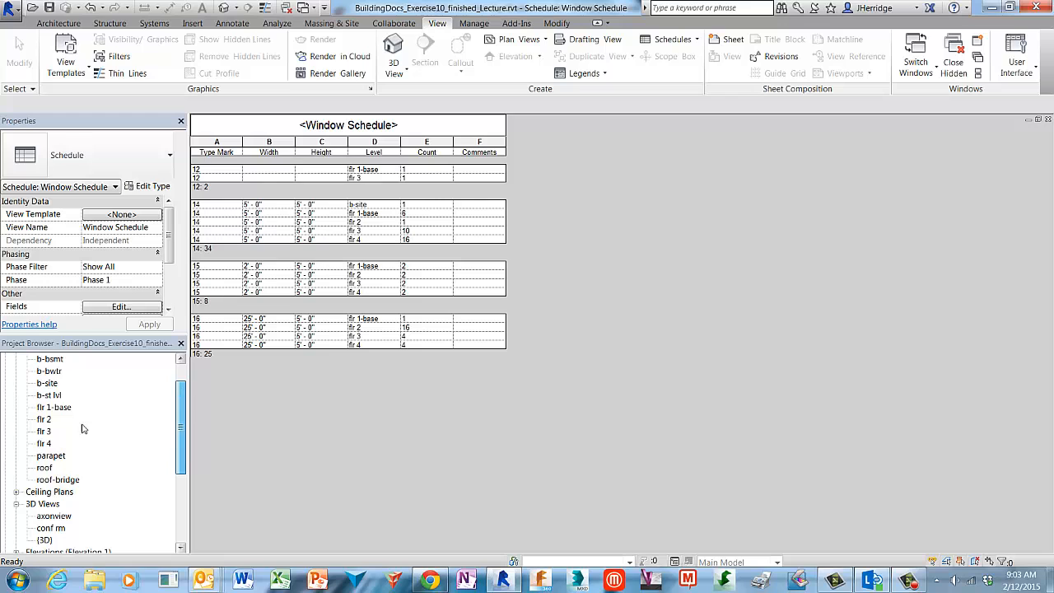
double_click(43, 431)
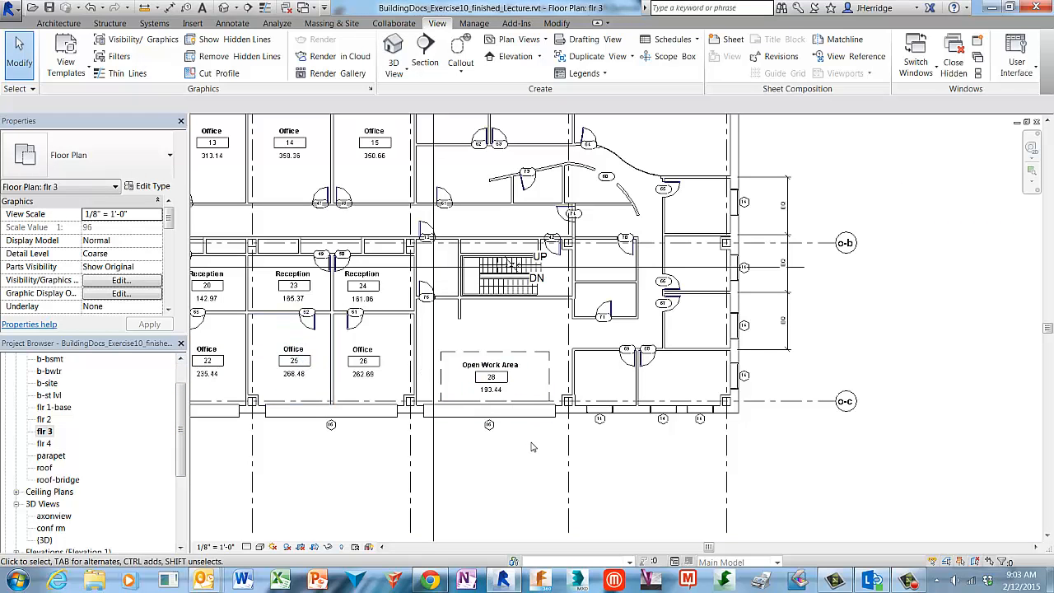
key("w")
key("t")
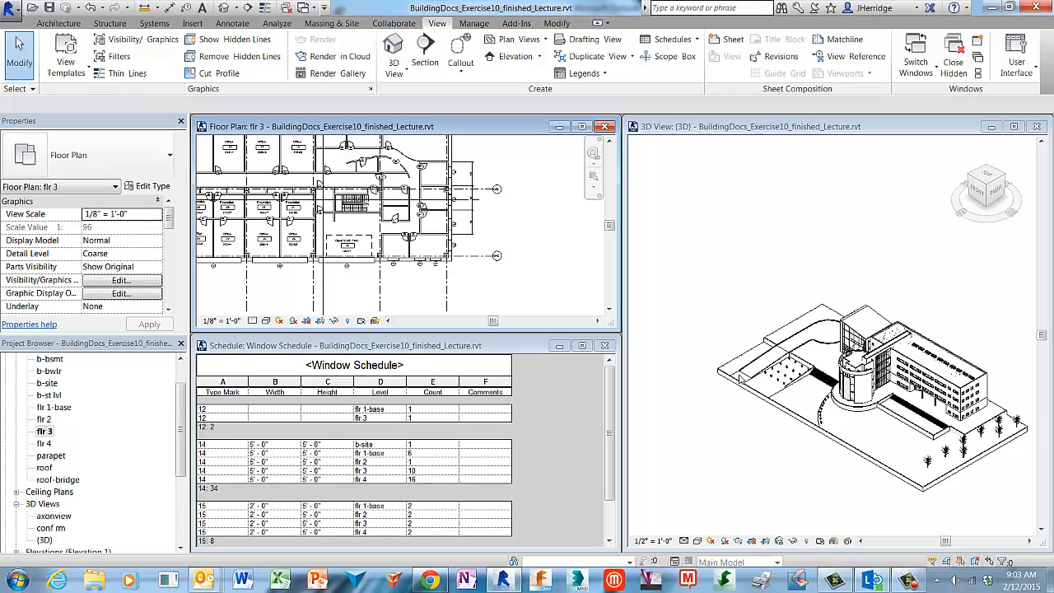
Close the 3D view and tile the flr 3 plan beside the Window Schedule.
left_click(1039, 127)
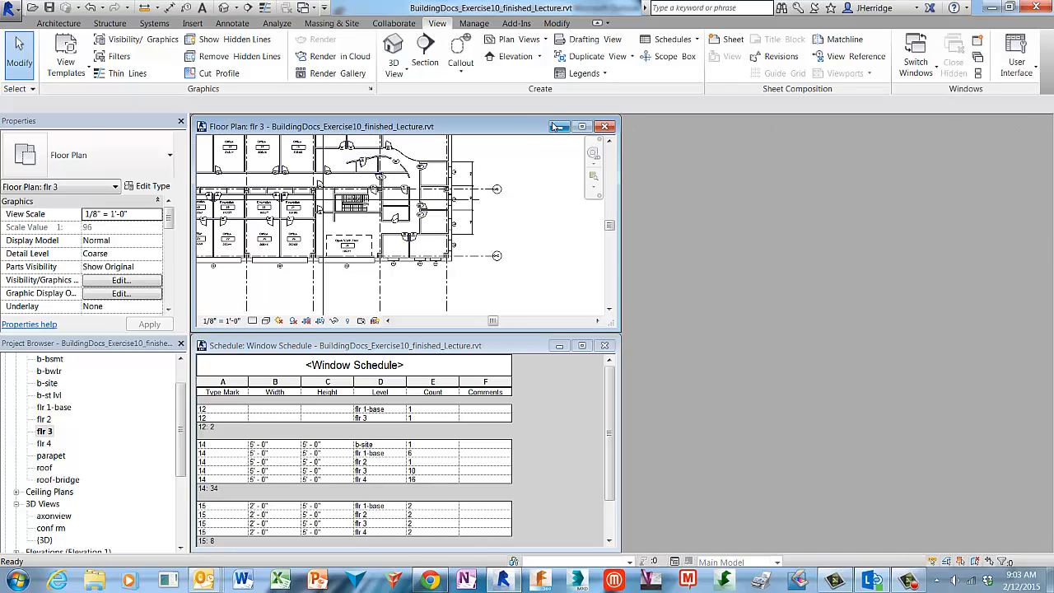
key("w")
key("t")
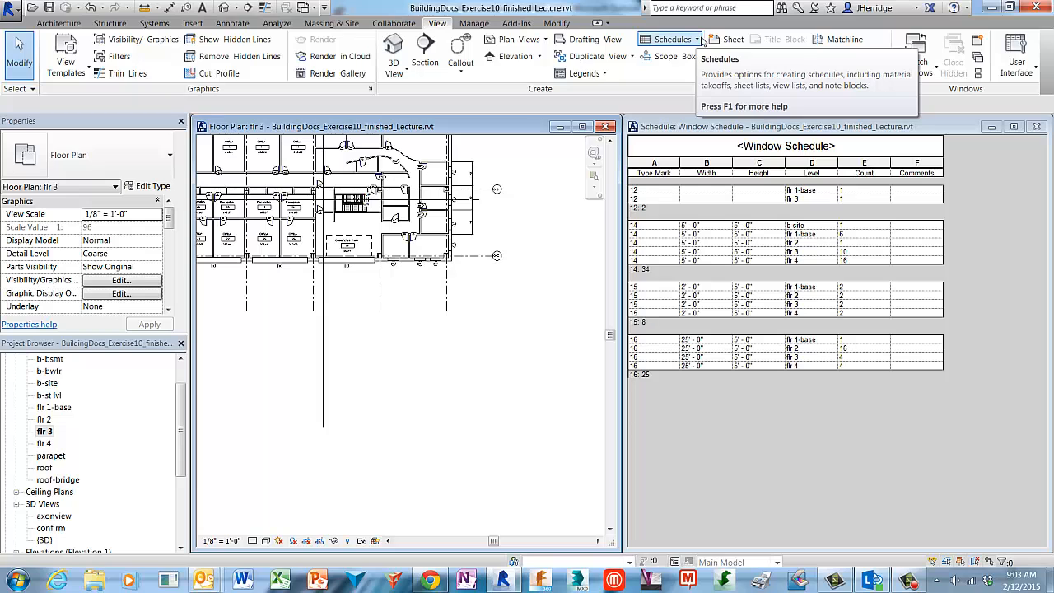
Create a new building component schedule for the Windows category.
left_click(698, 40)
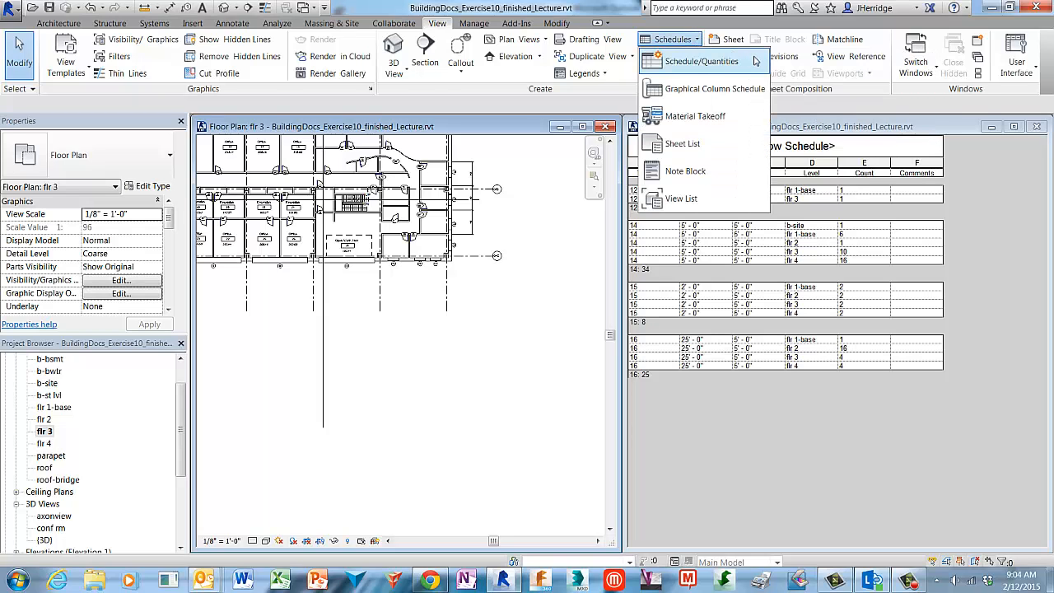
left_click(702, 62)
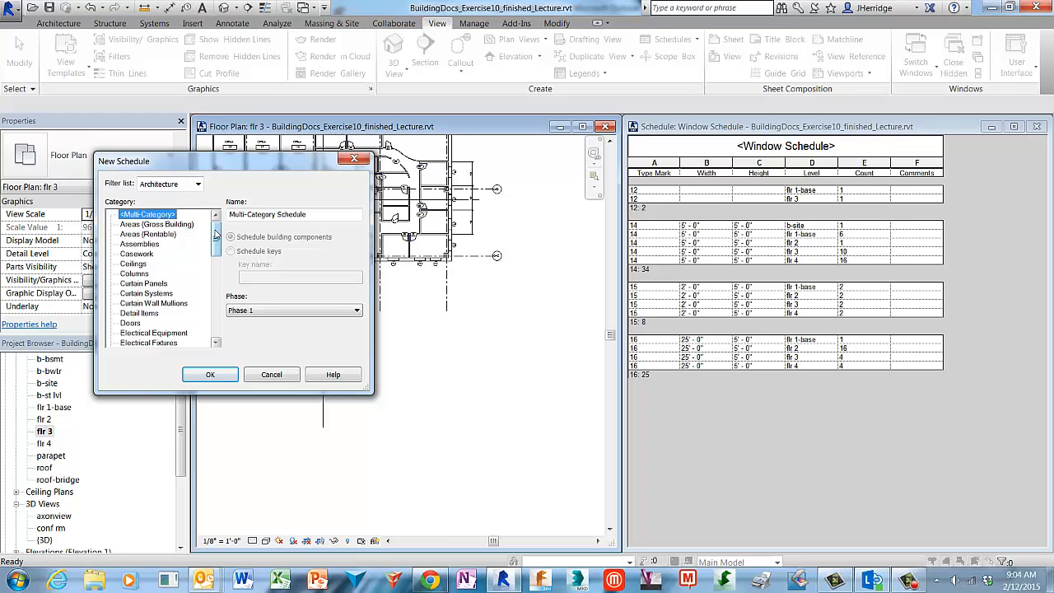
left_click_drag(219, 238, 218, 323)
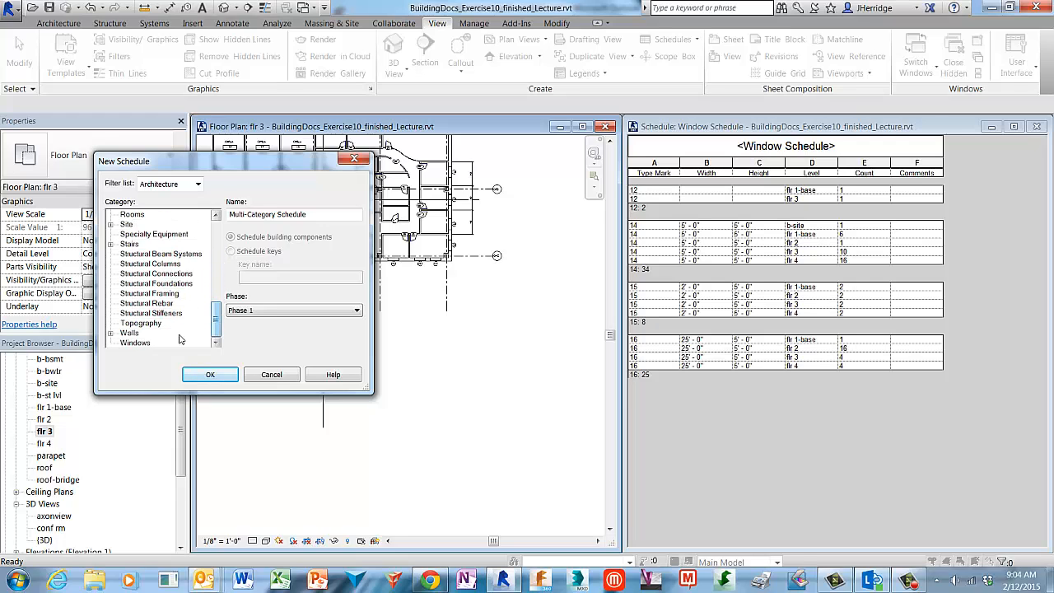
left_click(137, 345)
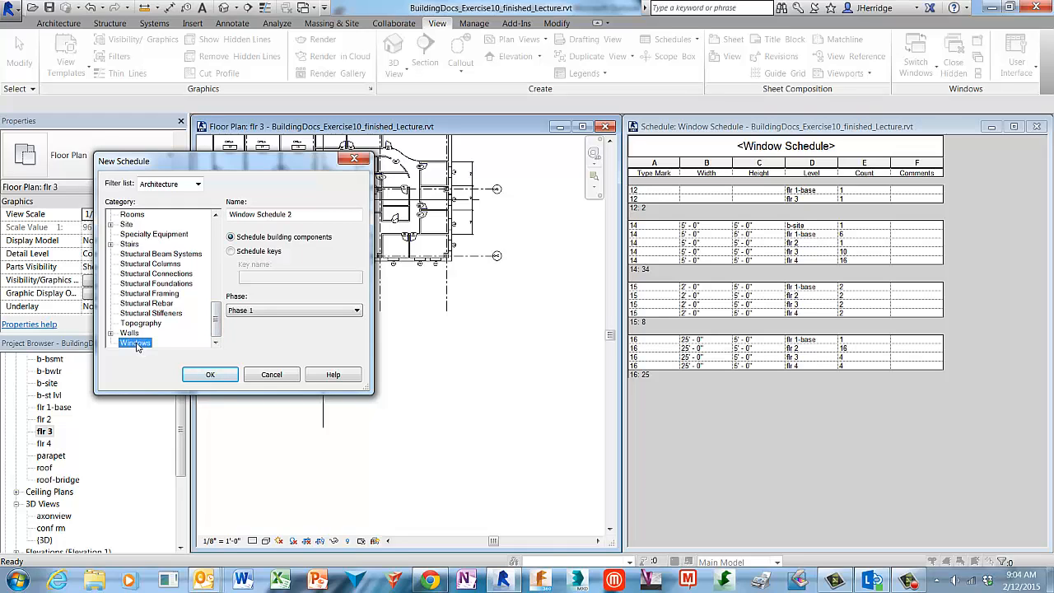
left_click(211, 374)
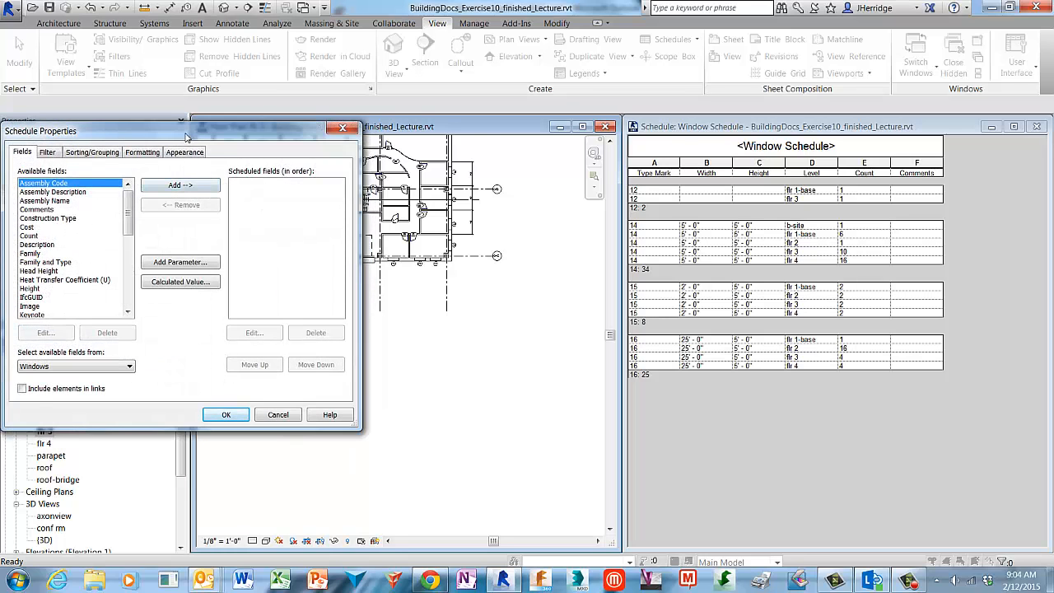
Add the Type Mark, Width and Height fields, in that order, to the new window schedule, keeping the existing schedule in sight.
left_click_drag(186, 136, 442, 130)
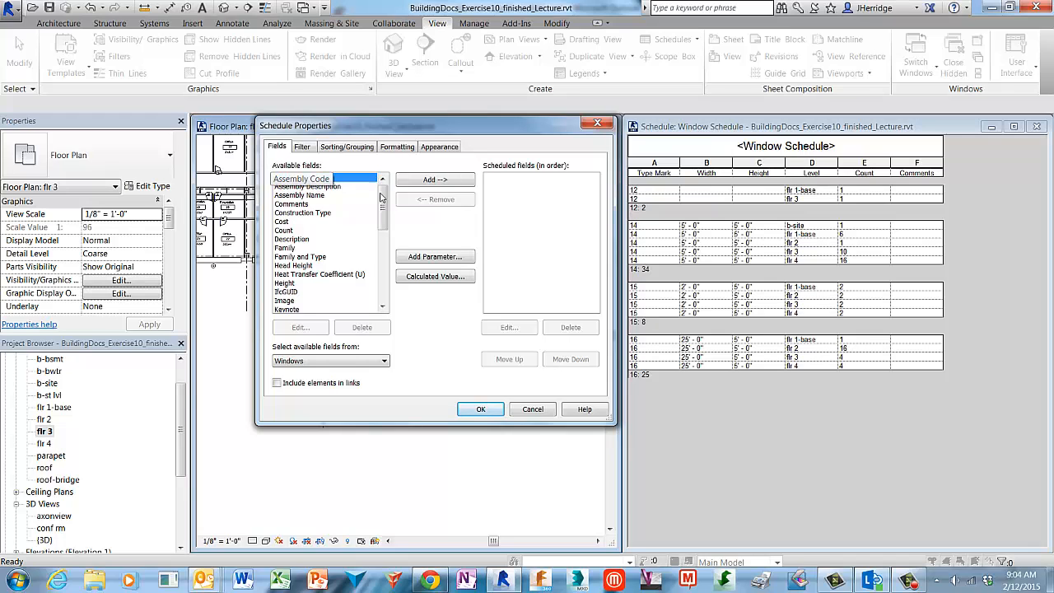
left_click_drag(381, 207, 381, 277)
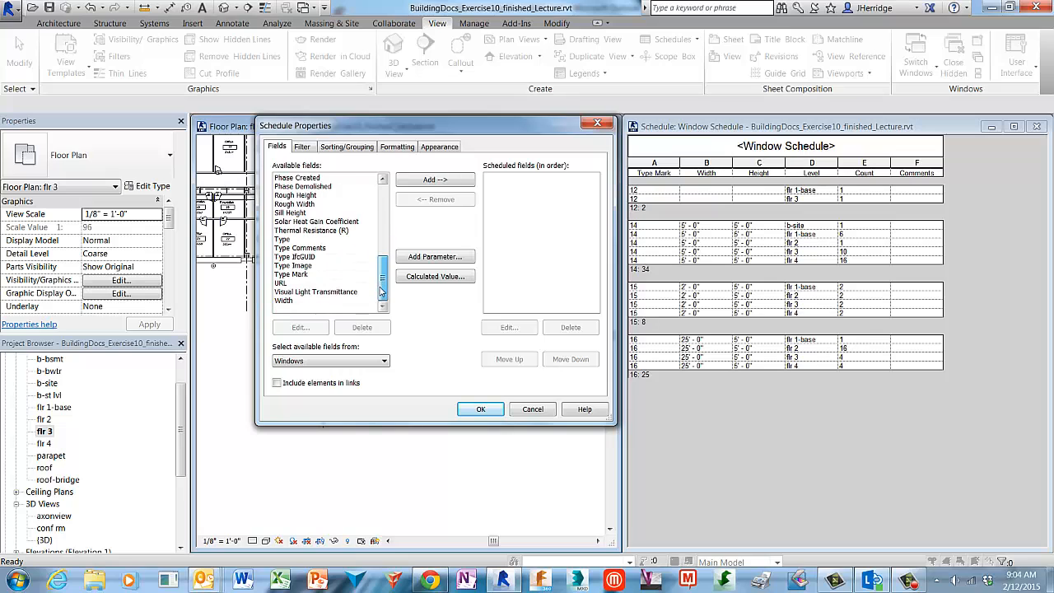
left_click(307, 275)
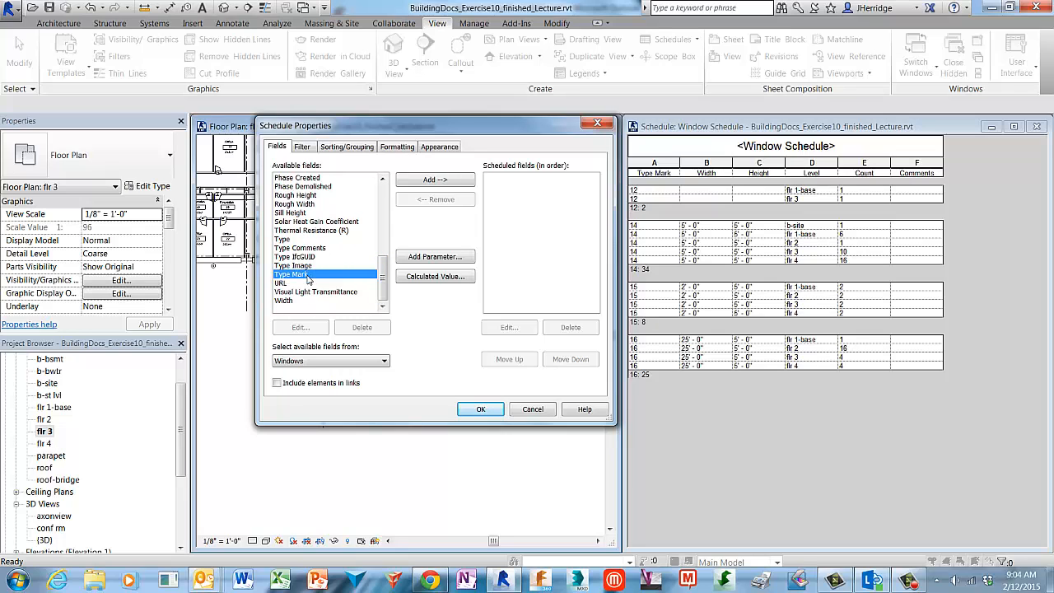
left_click(468, 181)
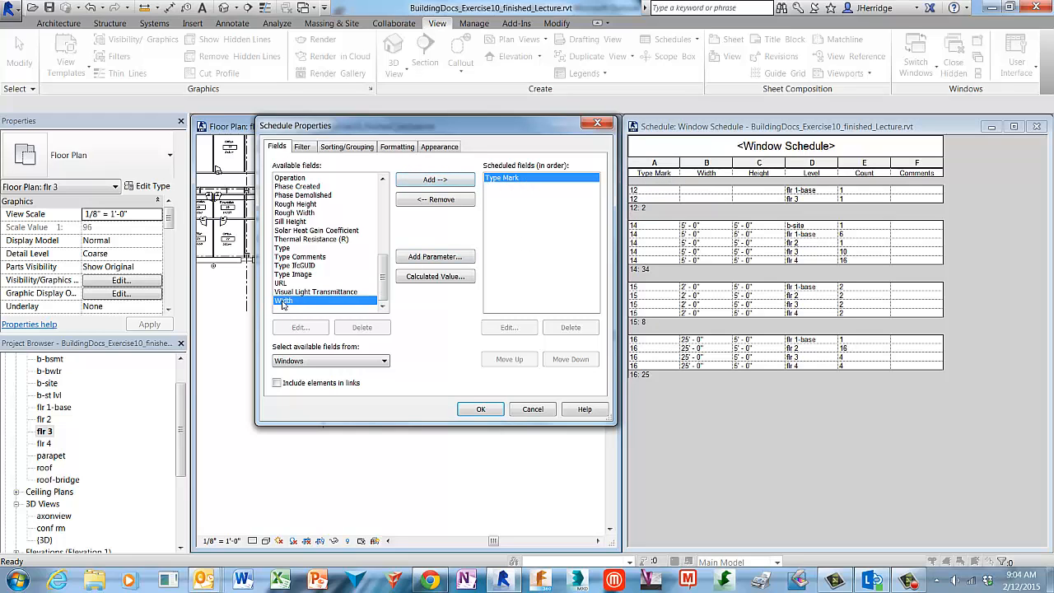
left_click(467, 184)
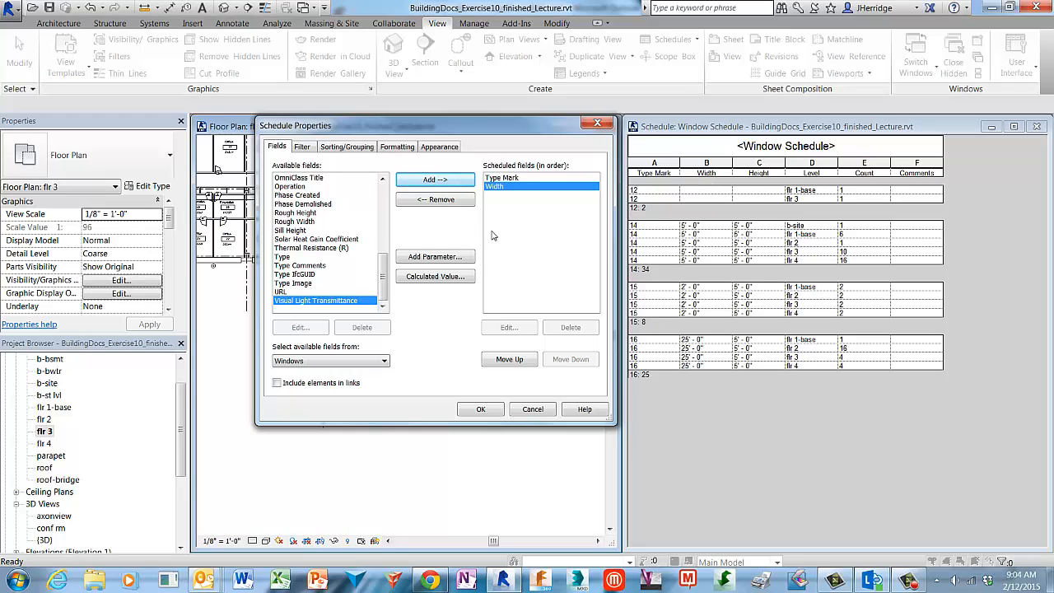
left_click_drag(383, 268, 381, 224)
left_click(284, 212)
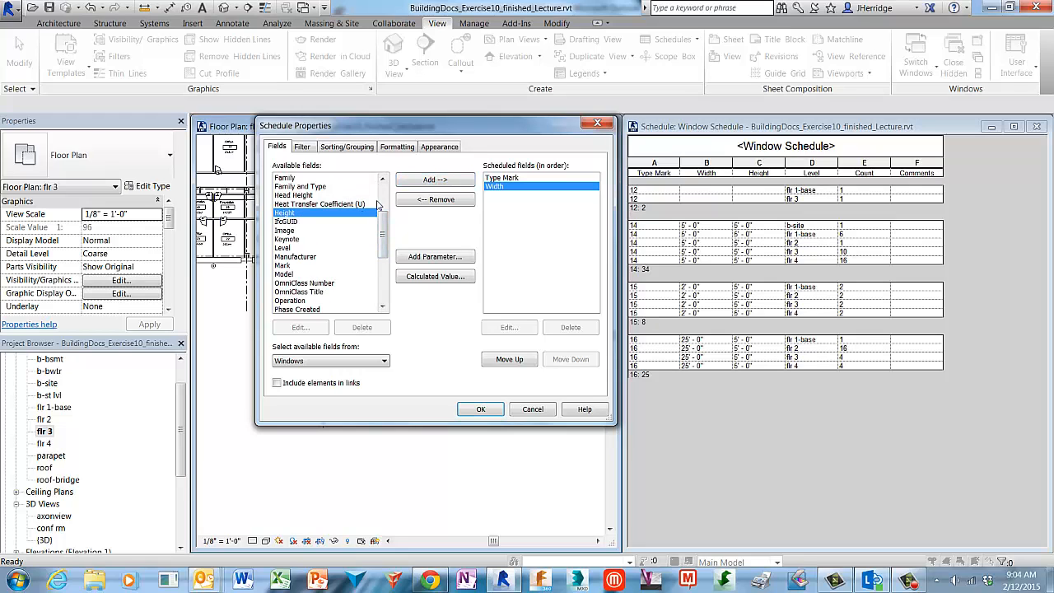
left_click(460, 181)
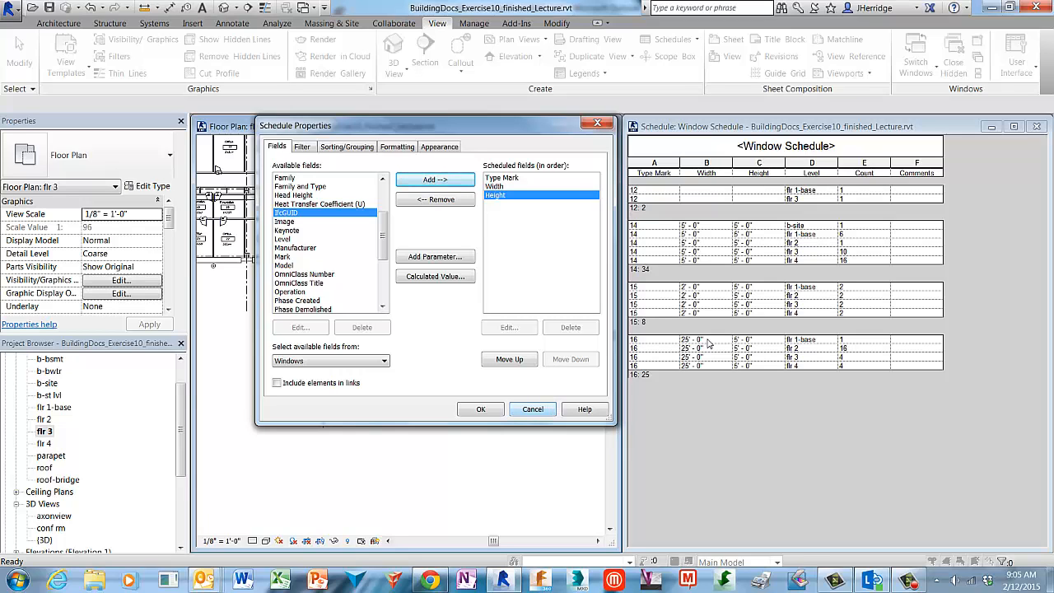
Check the sort-by choices for the new window schedule, and cancel creating the schedule.
left_click(362, 149)
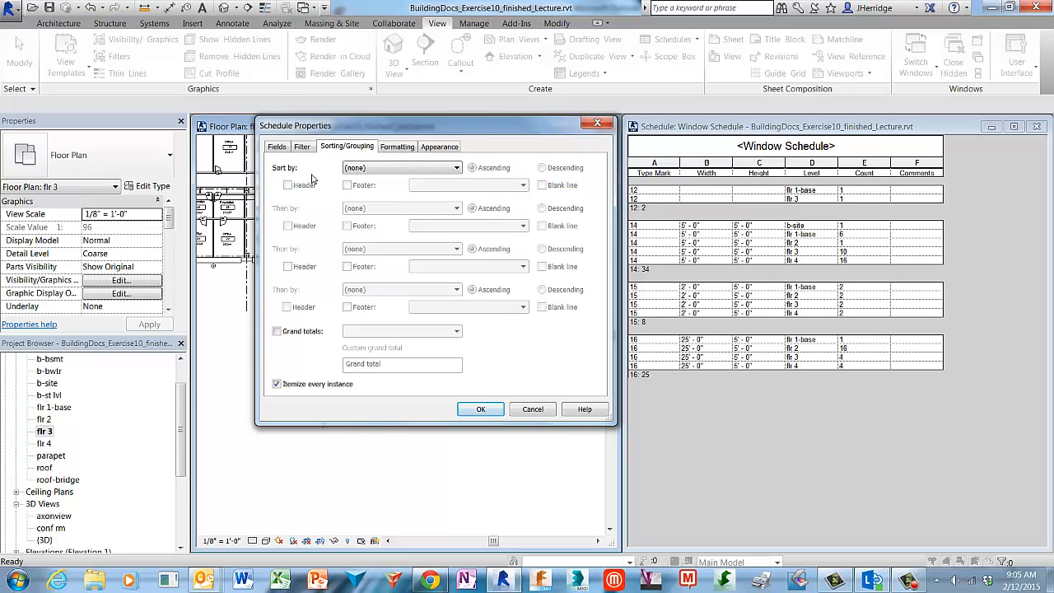
left_click(457, 168)
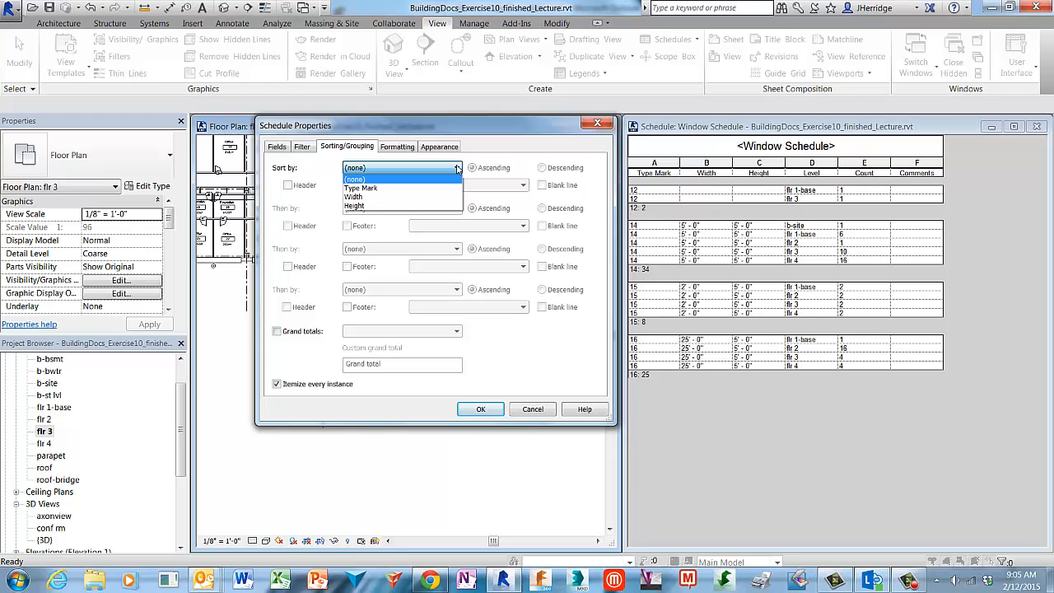
left_click(457, 168)
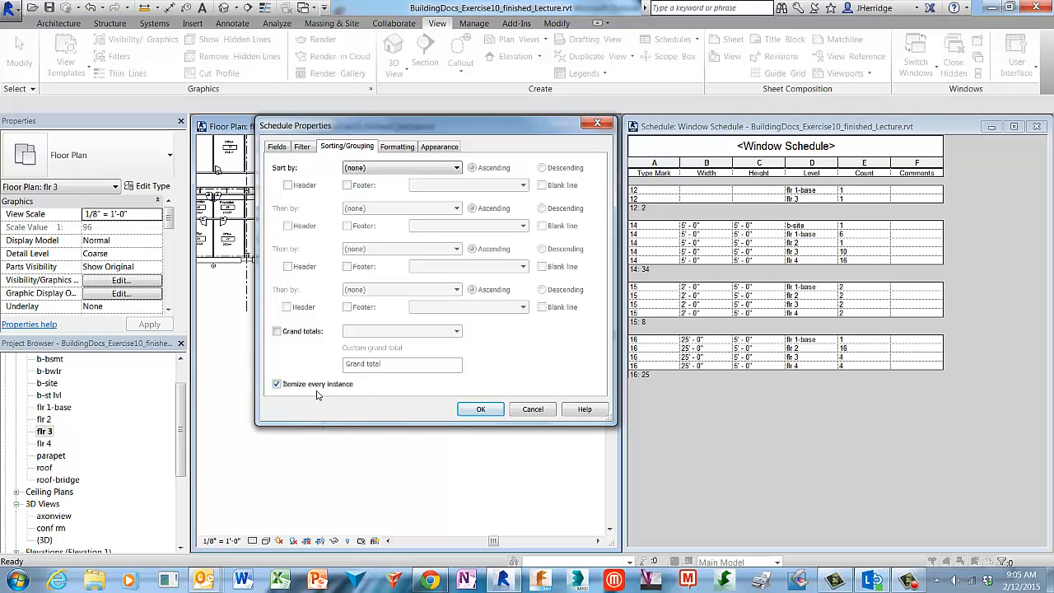
left_click(544, 412)
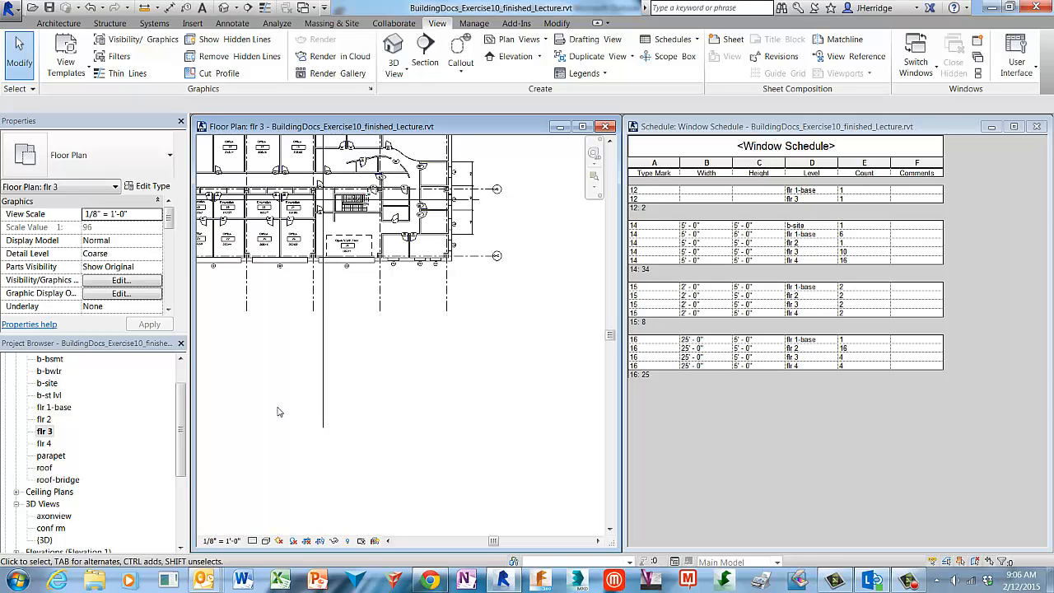
Open the existing Window Schedule from the project's schedules and enlarge its view to fill the drawing area.
left_click(183, 400)
left_click_drag(183, 399, 180, 466)
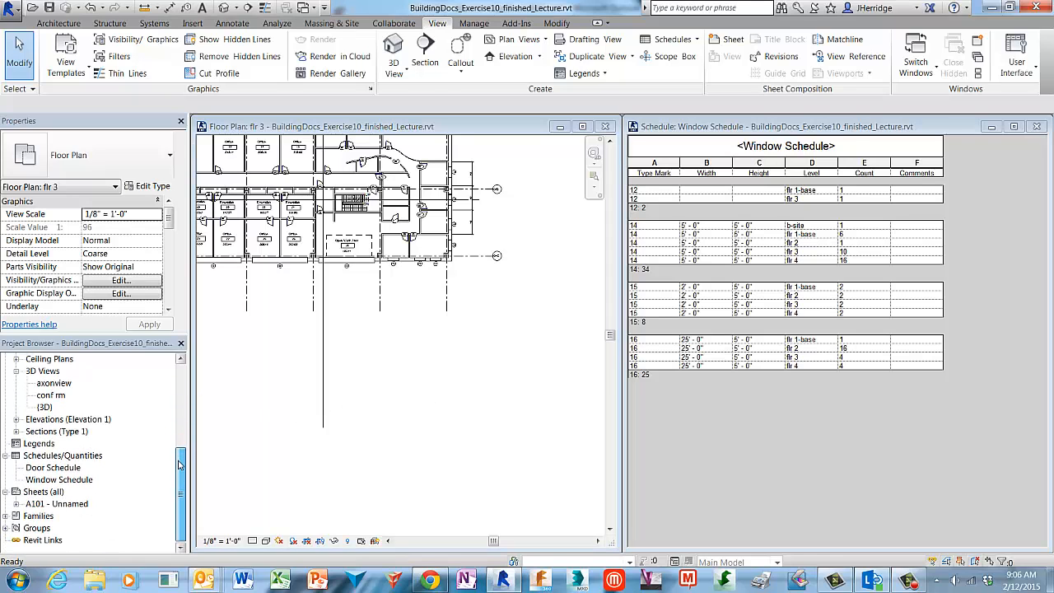
double_click(77, 480)
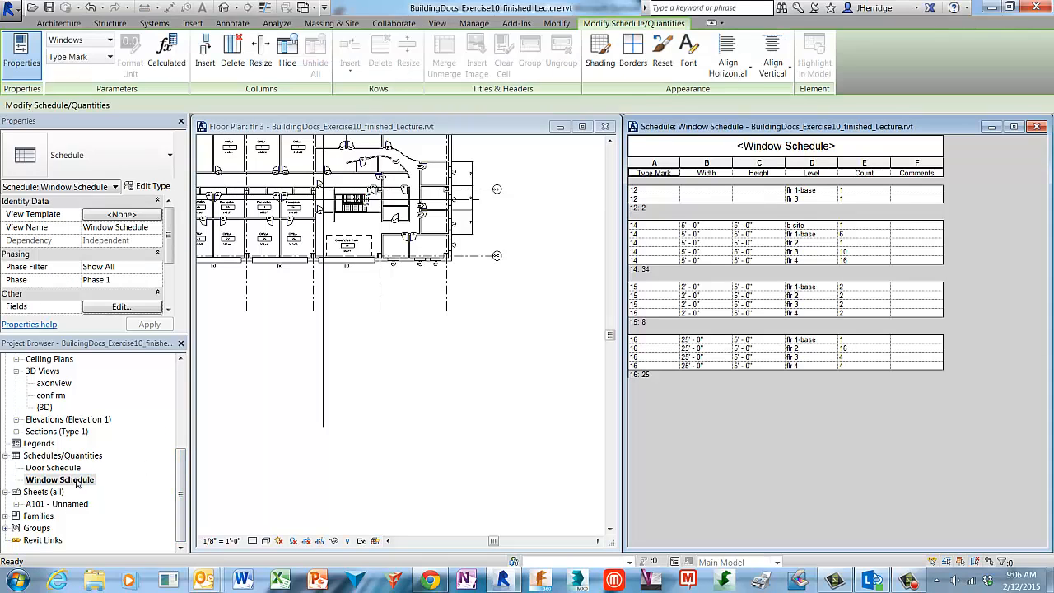
left_click(1014, 126)
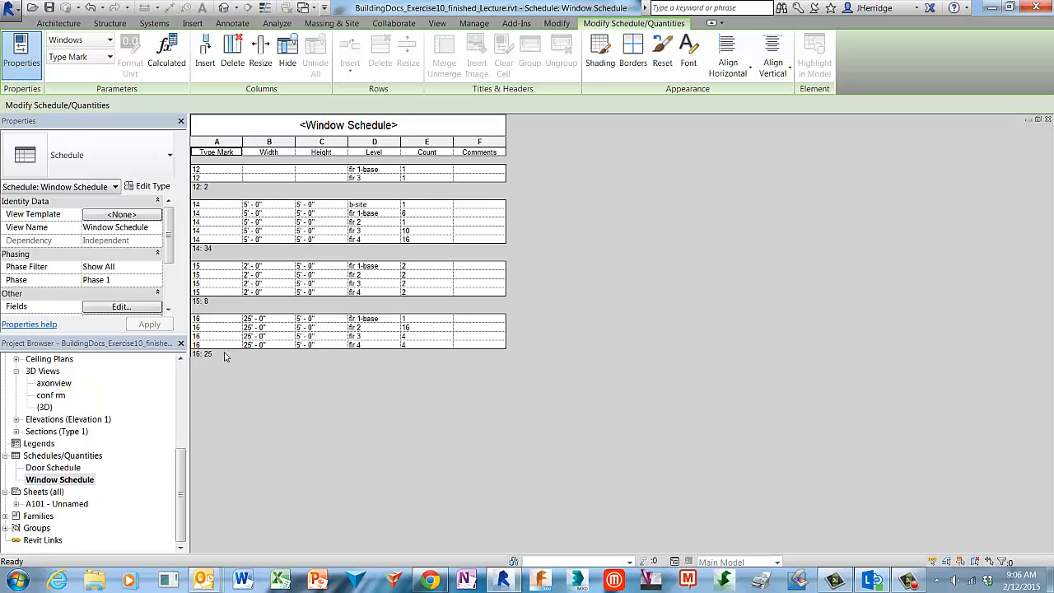
Open sheet A101 - Unnamed and examine the Door Schedule and Window Schedule placed on it.
double_click(69, 504)
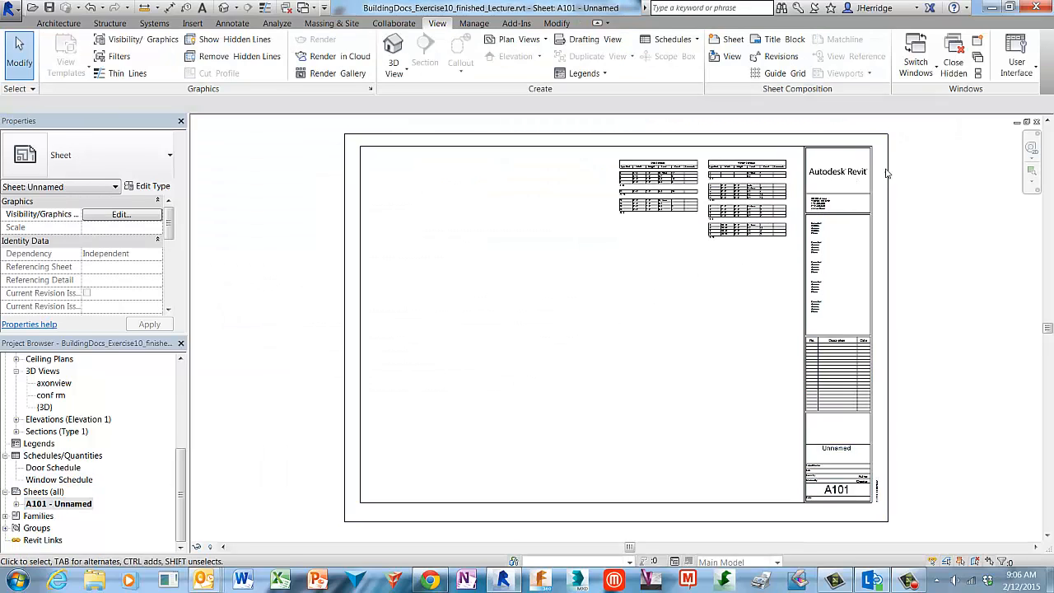
scroll(904, 168, "up", 2)
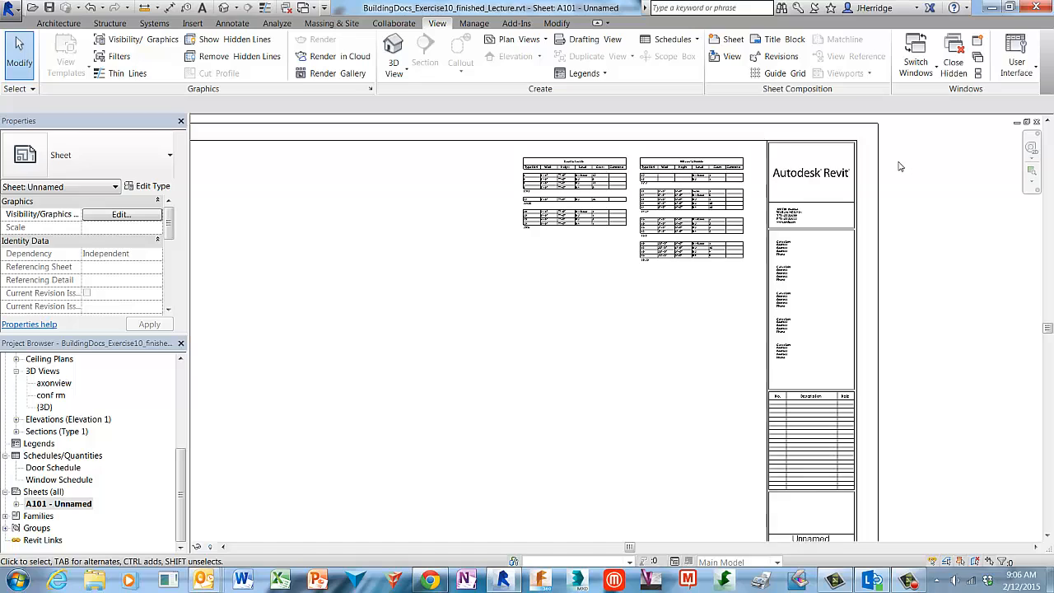
scroll(904, 166, "up", 1)
scroll(902, 166, "up", 2)
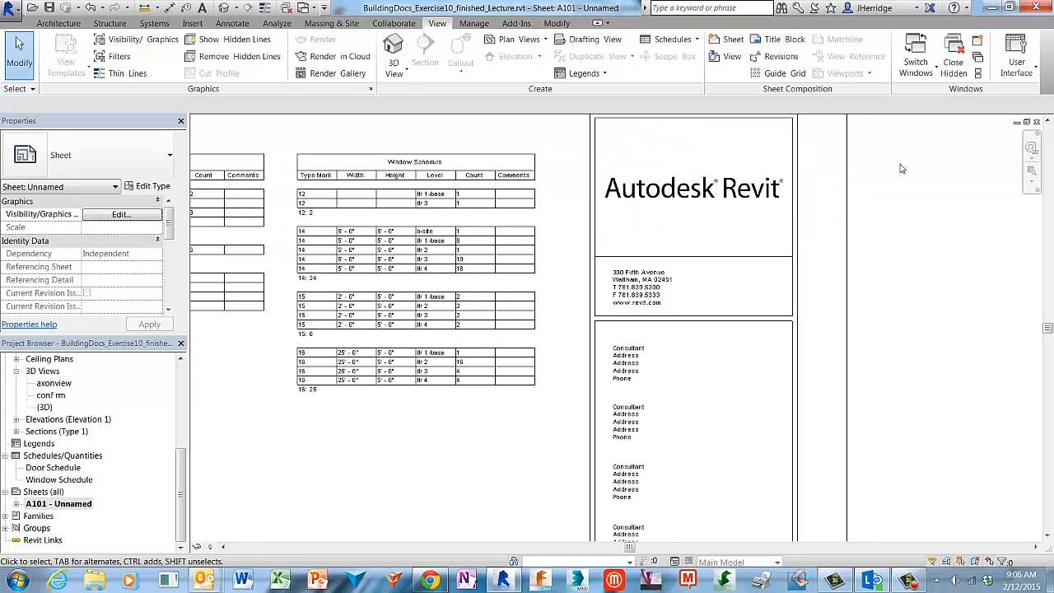
scroll(398, 442, "up", 2)
middle_click_drag(412, 448, 714, 507)
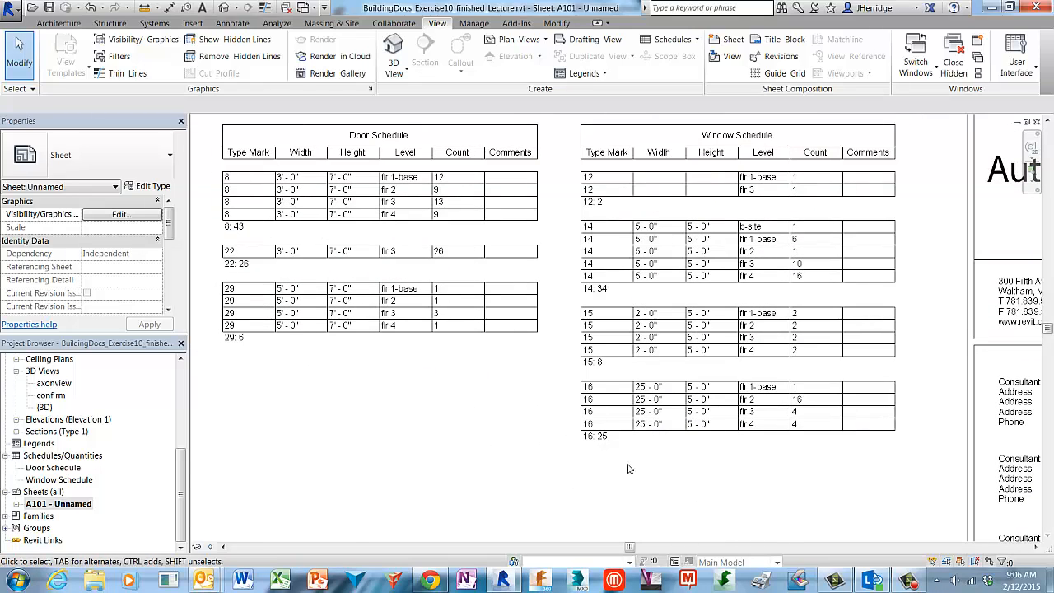
left_click(609, 361)
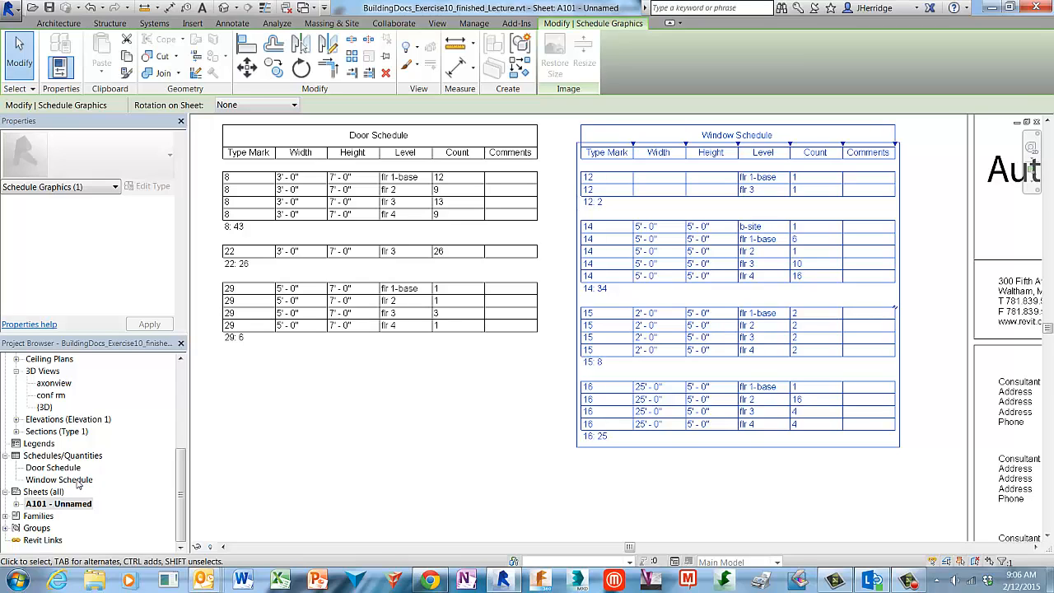
left_click(518, 371)
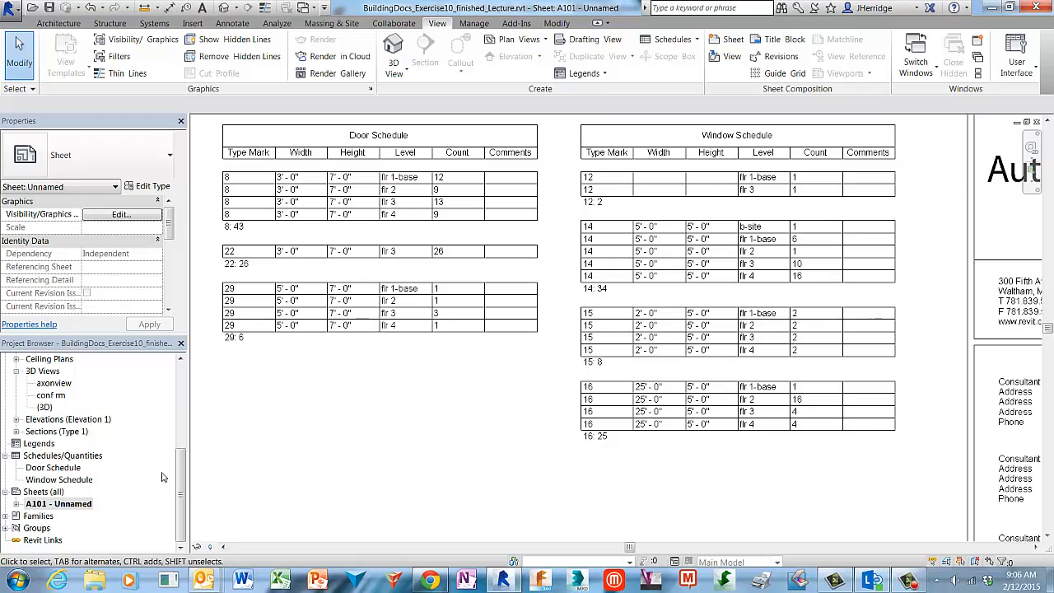
Open the flr 3 floor plan and focus on the tagged windows near the Open Work Area.
left_click_drag(182, 476, 183, 397)
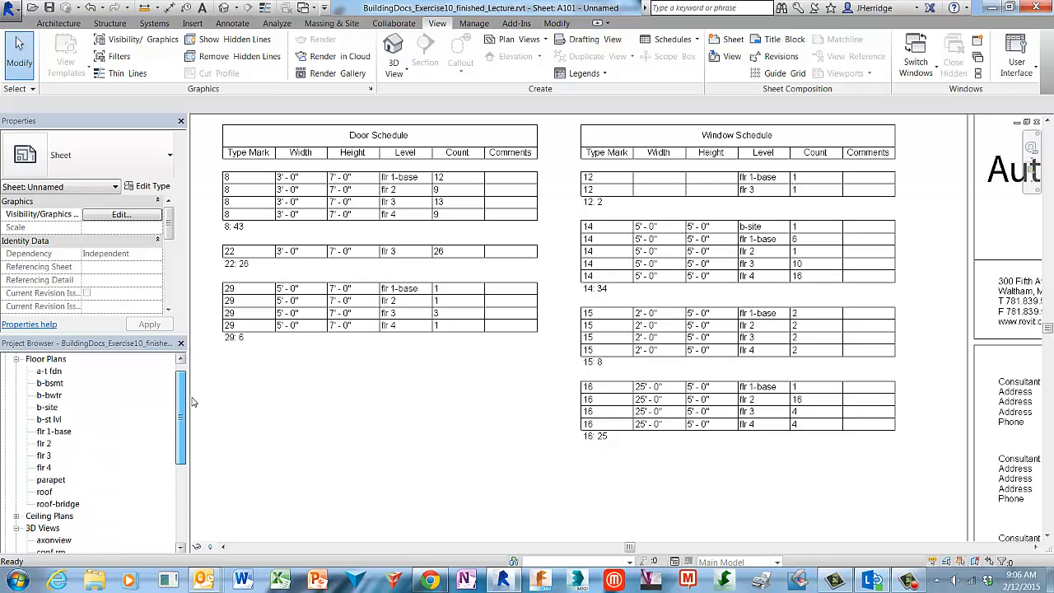
double_click(43, 455)
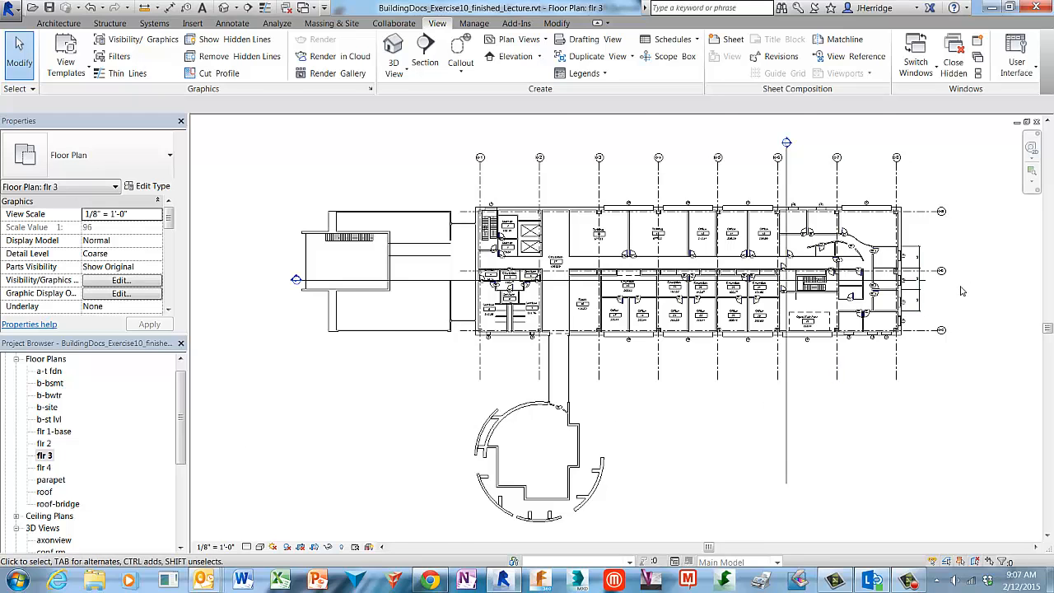
scroll(961, 291, "up", 6)
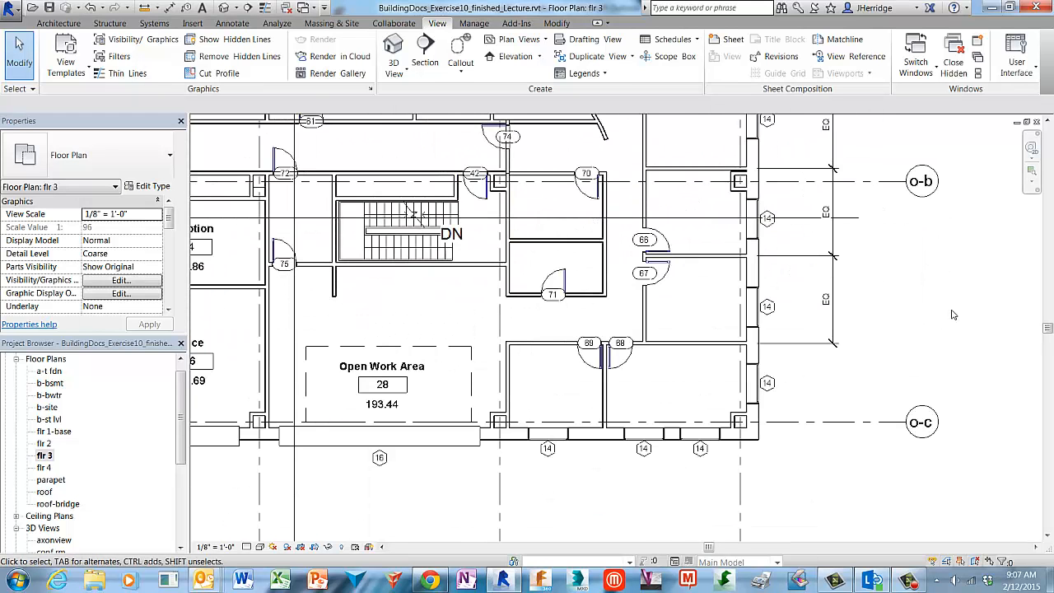
scroll(953, 315, "up", 1)
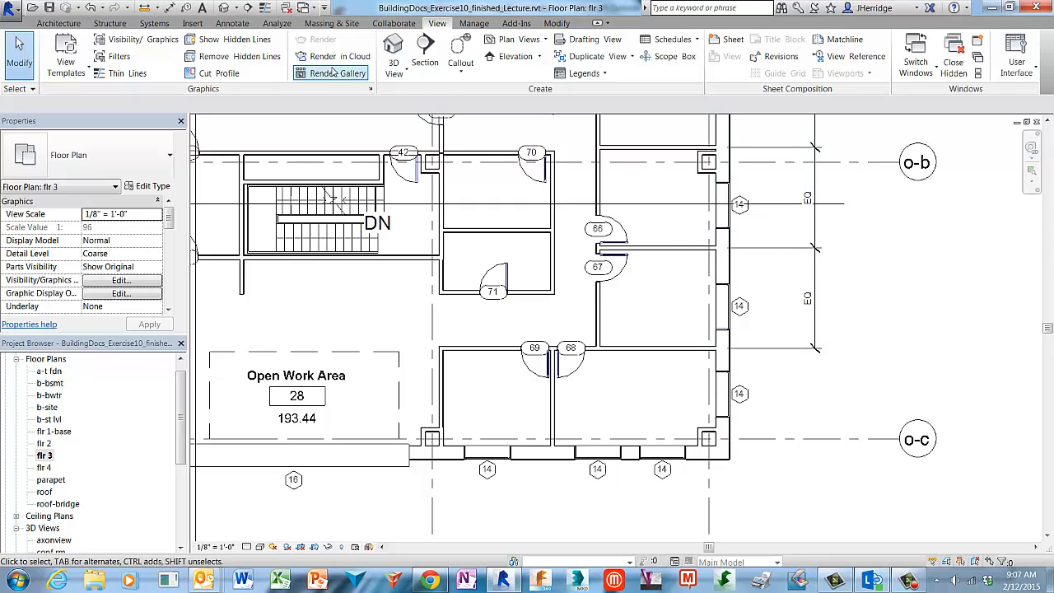
Tile sheet A101 beside the flr 3 plan and frame the complete Window Schedule on the sheet.
left_click(310, 8)
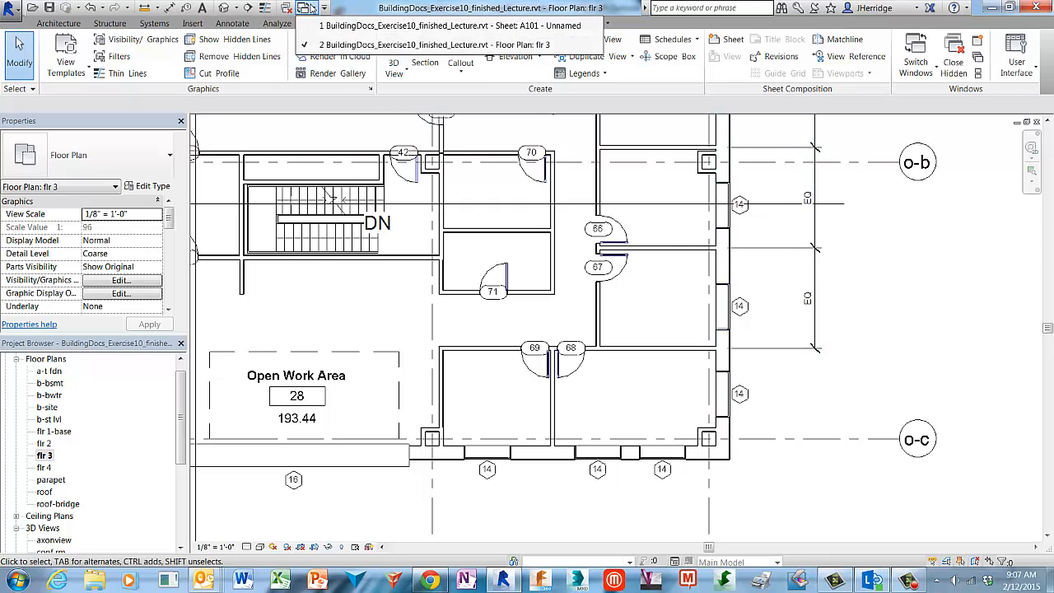
left_click(534, 25)
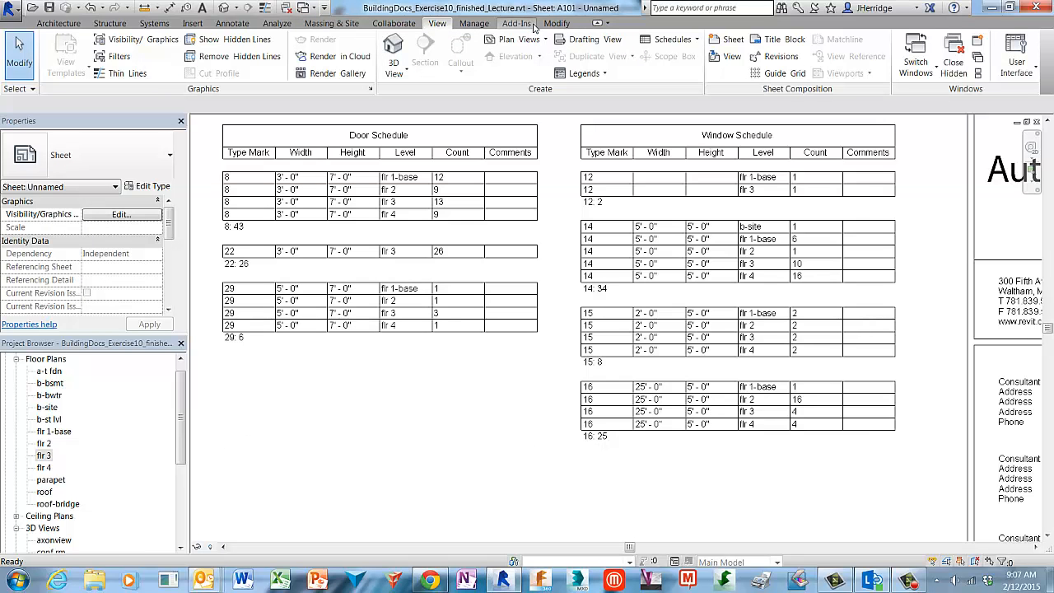
key("w")
key("t")
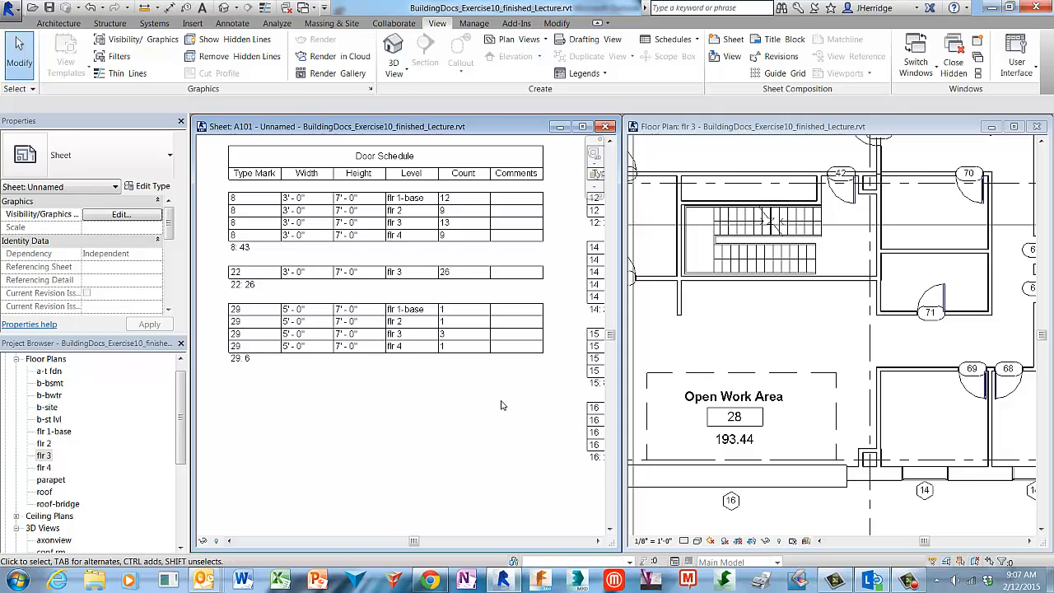
middle_click_drag(516, 409, 236, 431)
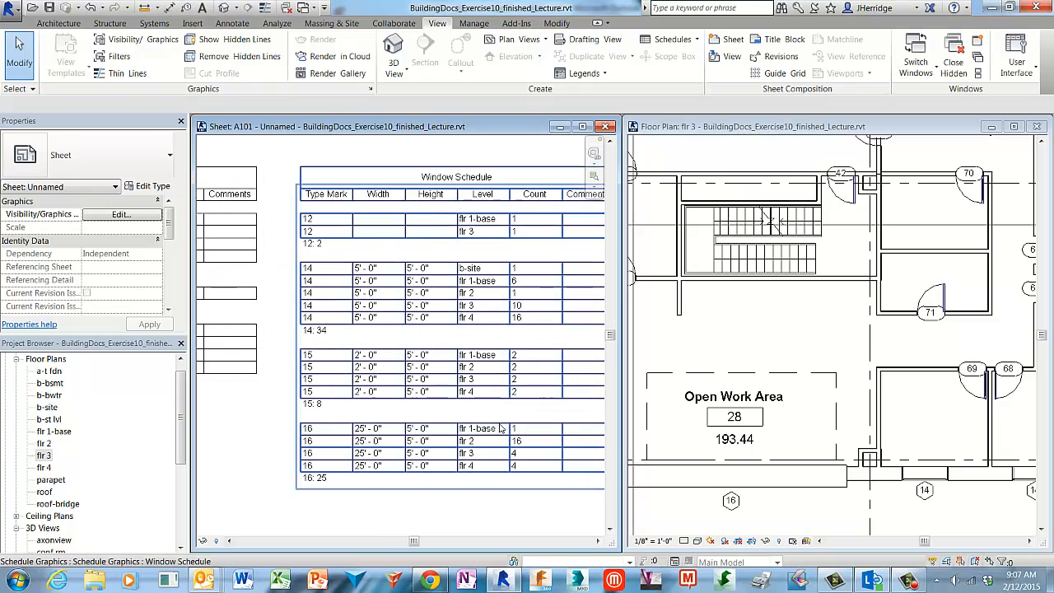
middle_click_drag(505, 419, 432, 412)
scroll(432, 412, "down", 1)
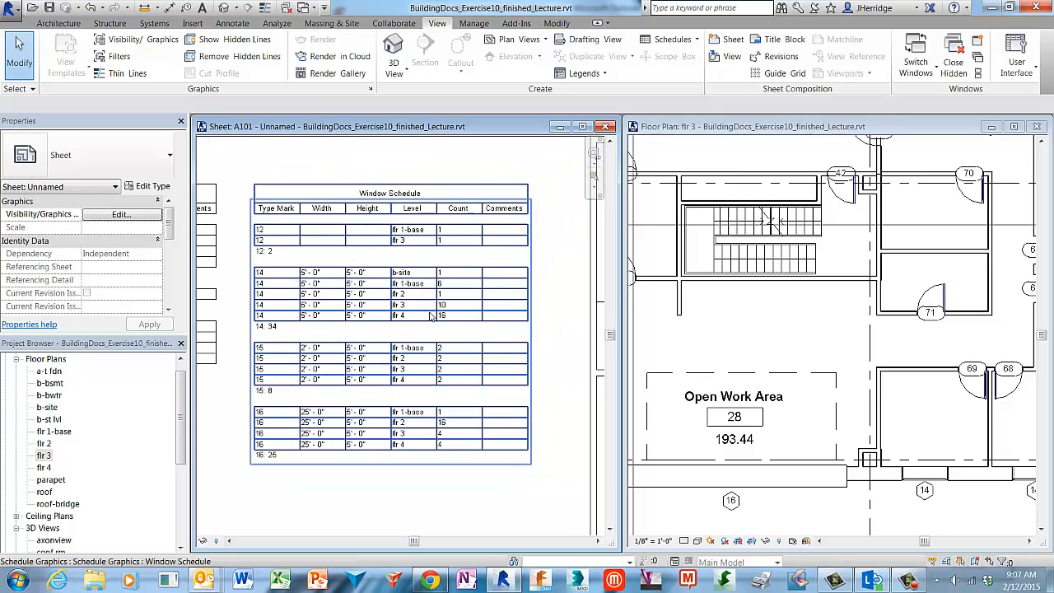
Select all Fixed 5'x5' windows (type mark 14) visible in the flr 3 plan and delete them.
left_click(937, 481)
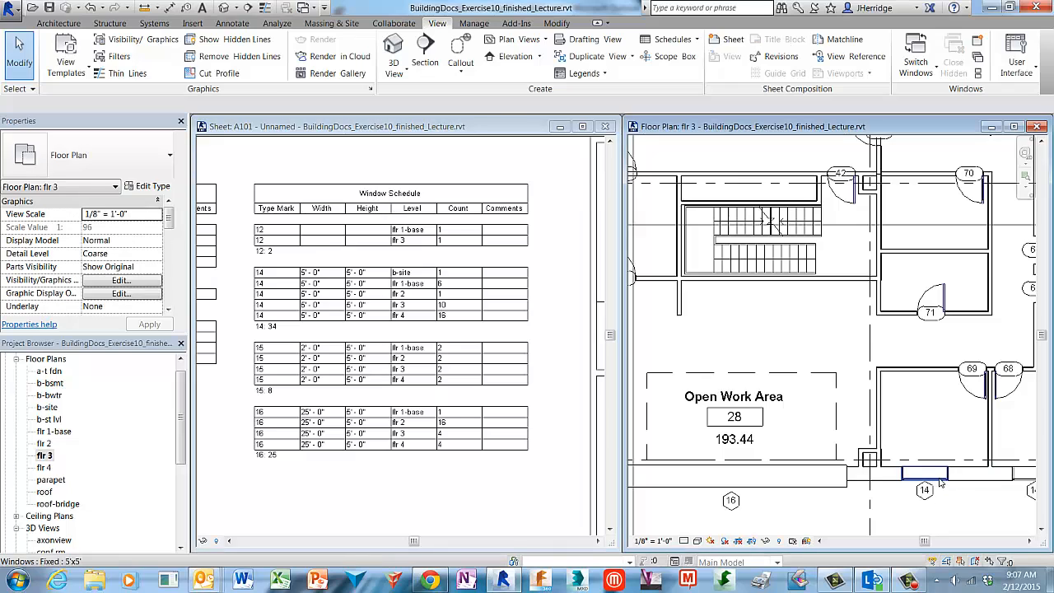
left_click(938, 483)
right_click(939, 485)
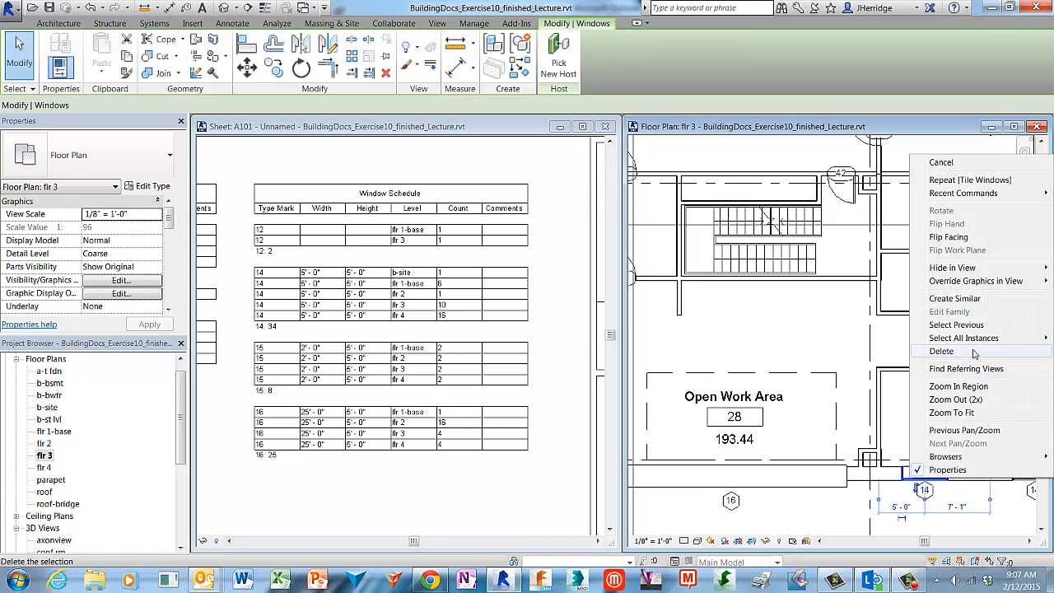
mouse_move(975, 340)
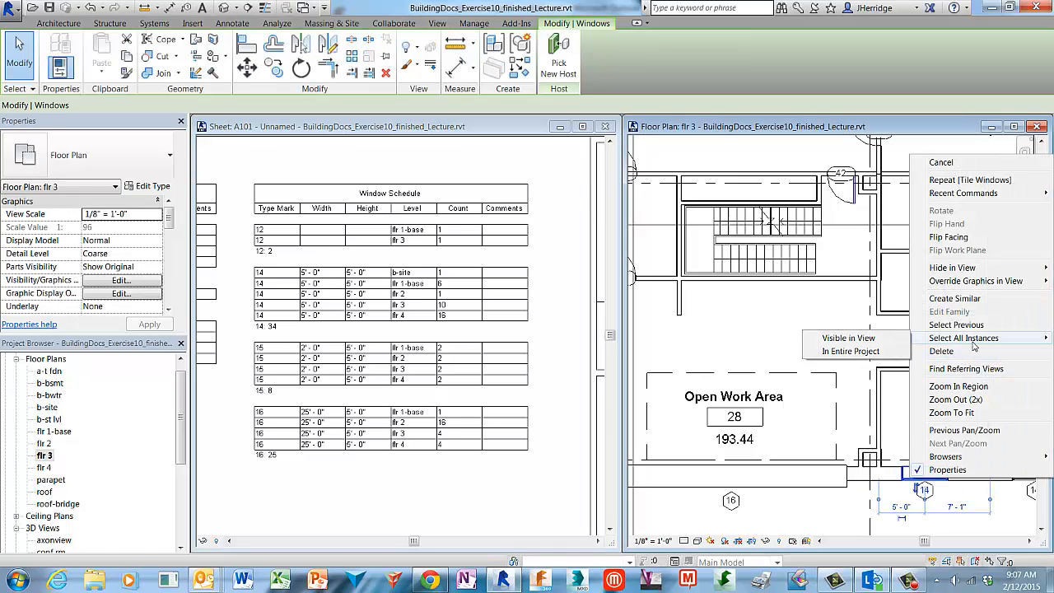
left_click(888, 343)
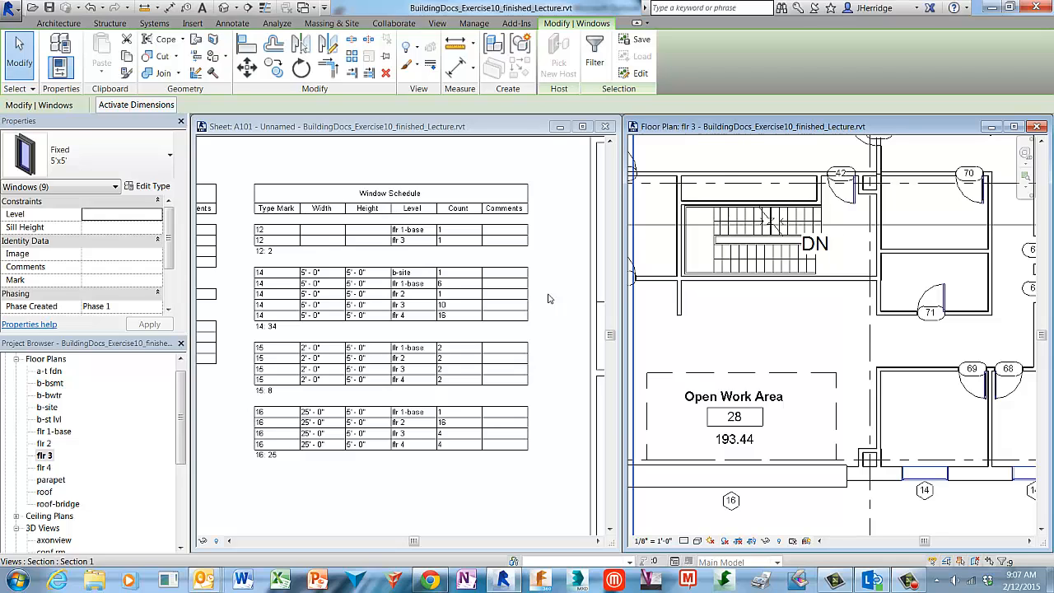
key("Delete")
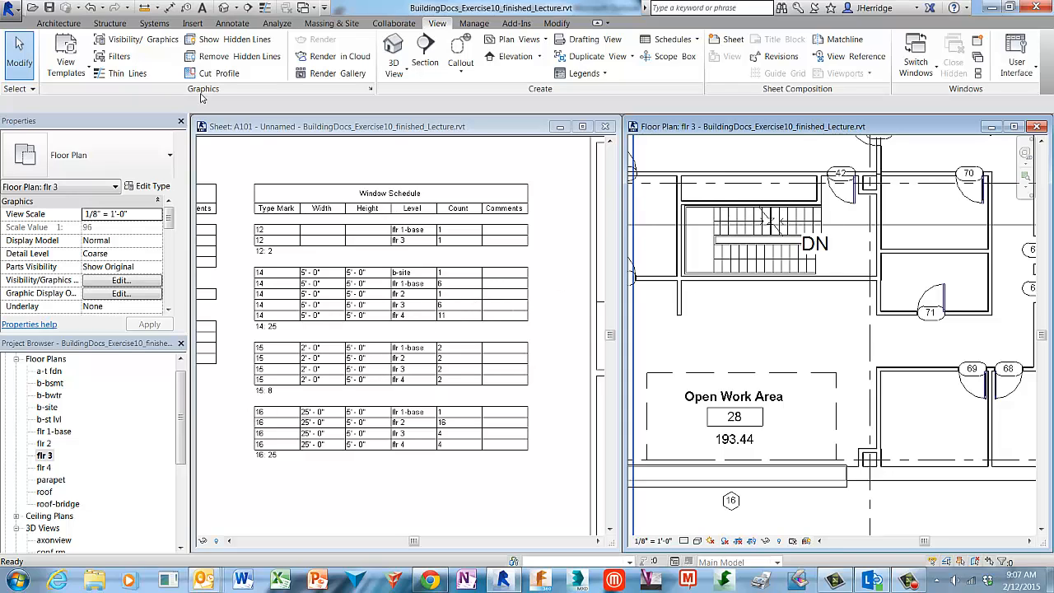
Undo the window deletion, redo it to compare the schedule, and undo it again.
left_click(91, 8)
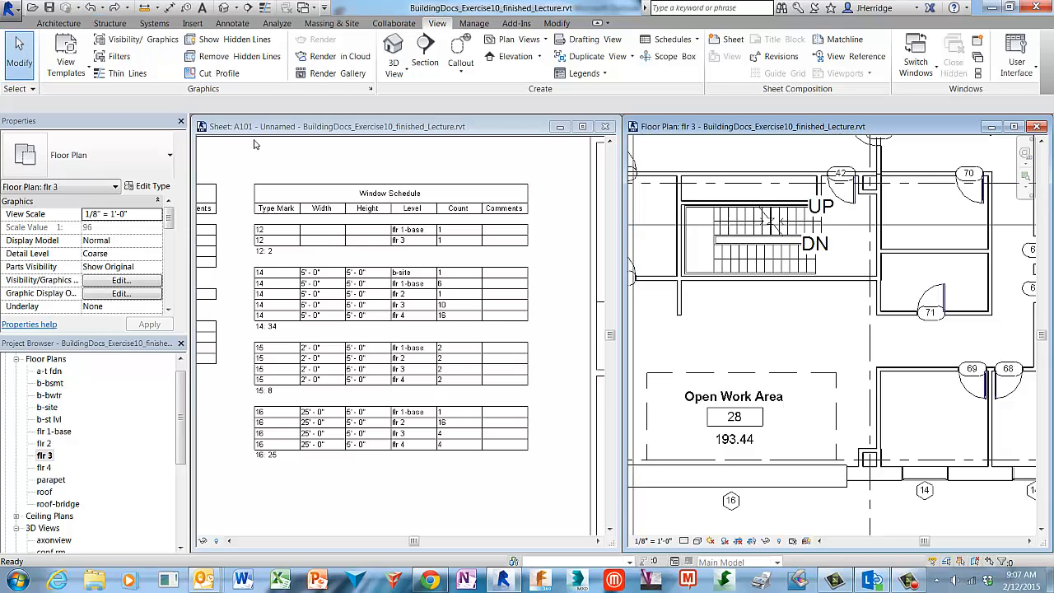
left_click(115, 7)
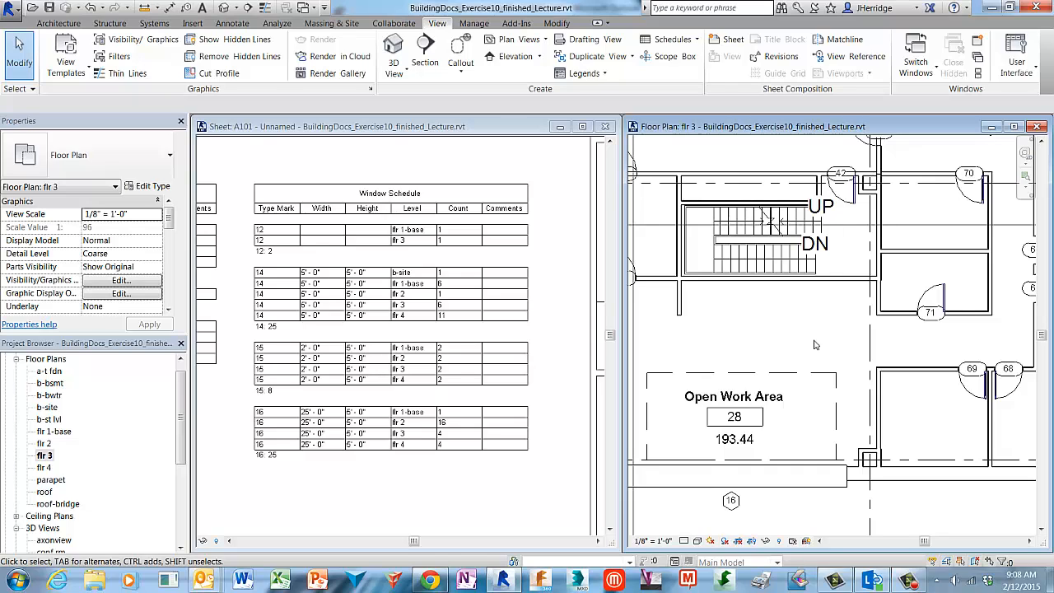
left_click(91, 8)
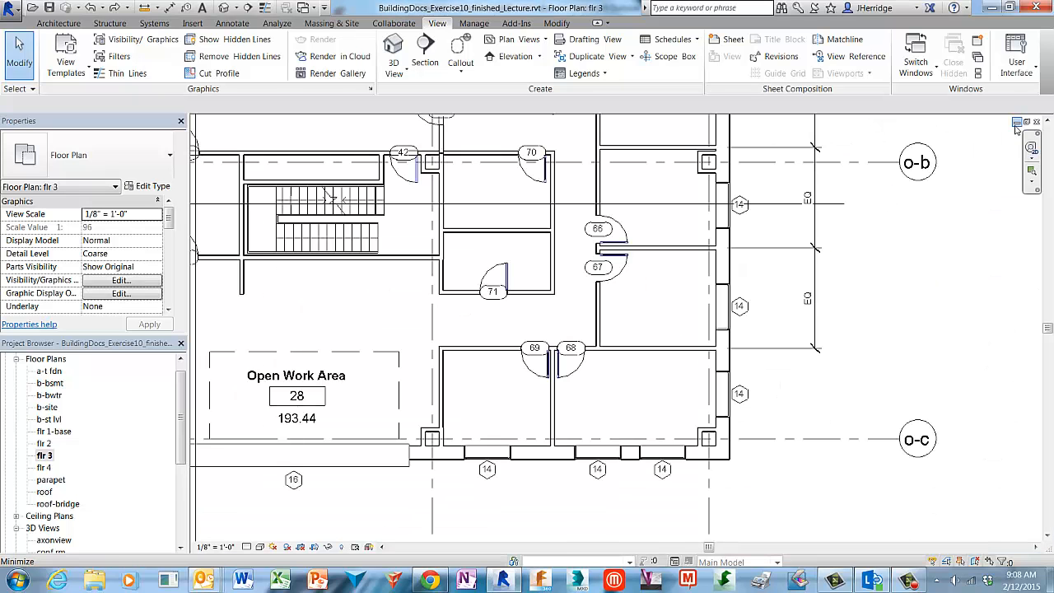
Open the recent project Construction template.rvt alongside the current model.
left_click(1016, 127)
scroll(947, 338, "down", 5)
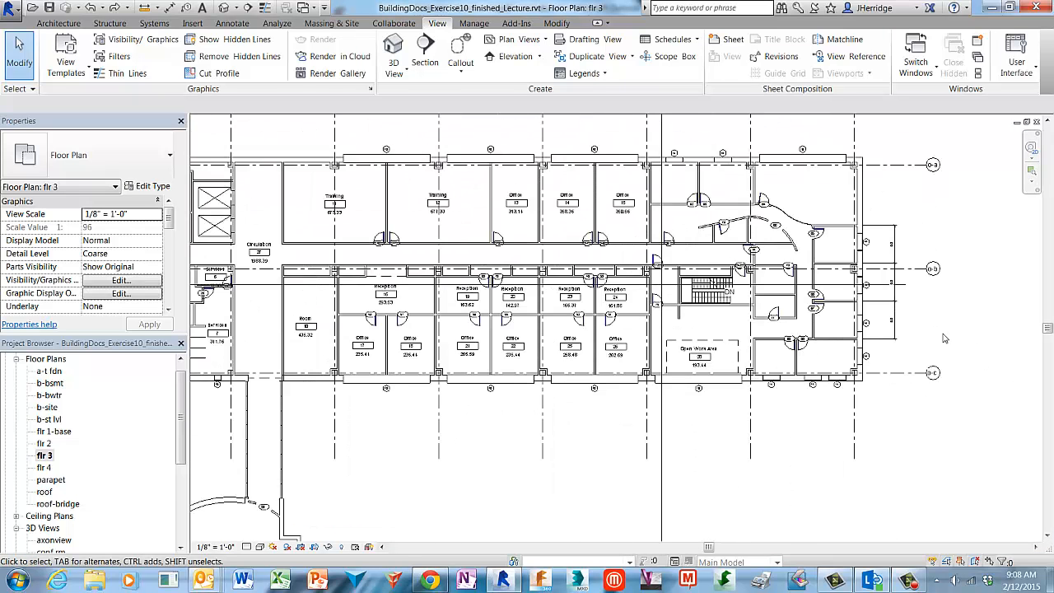
middle_click_drag(458, 486, 499, 449)
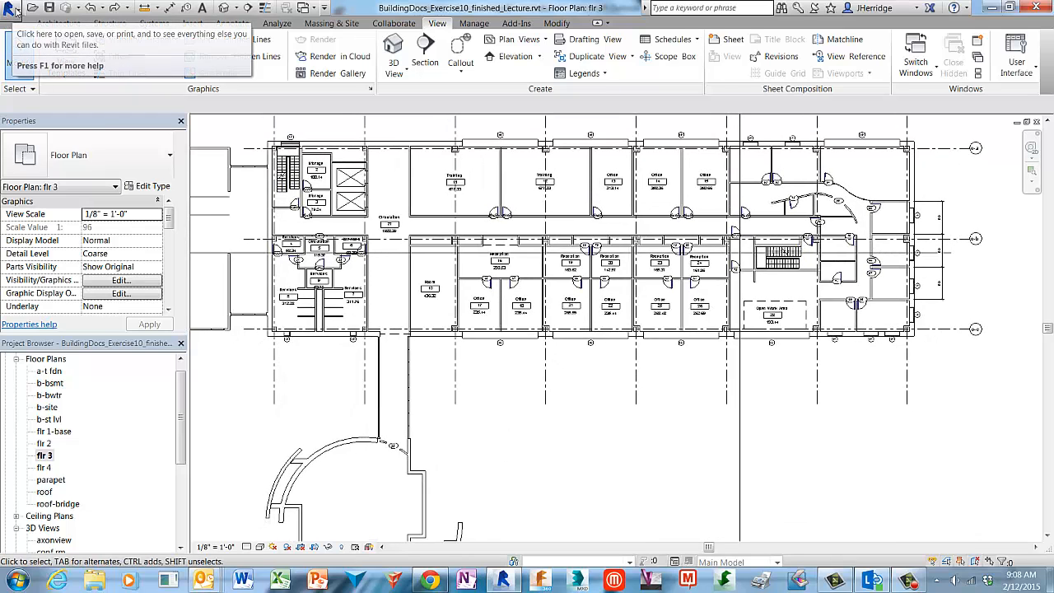
left_click(14, 10)
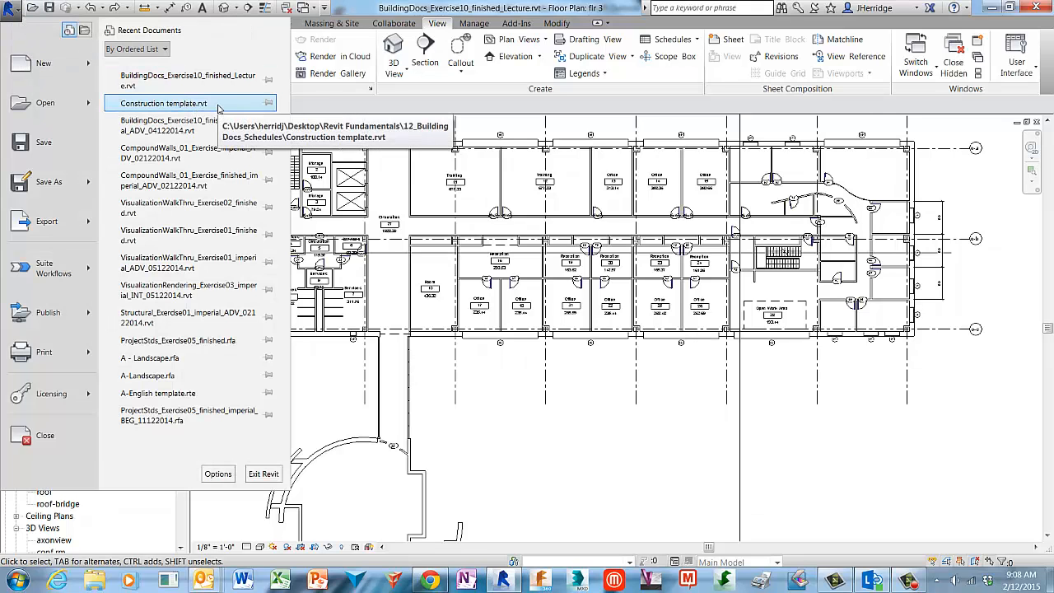
left_click(219, 108)
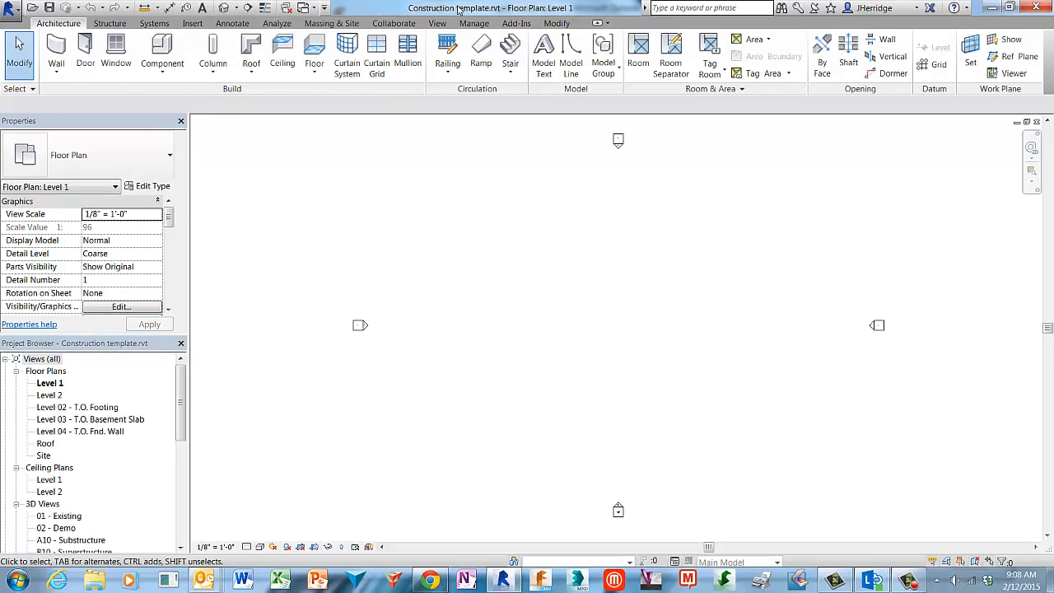
Examine the template's list of schedules and quantities, down to qs-Wall Quantities by Assembly.
left_click_drag(185, 385, 187, 497)
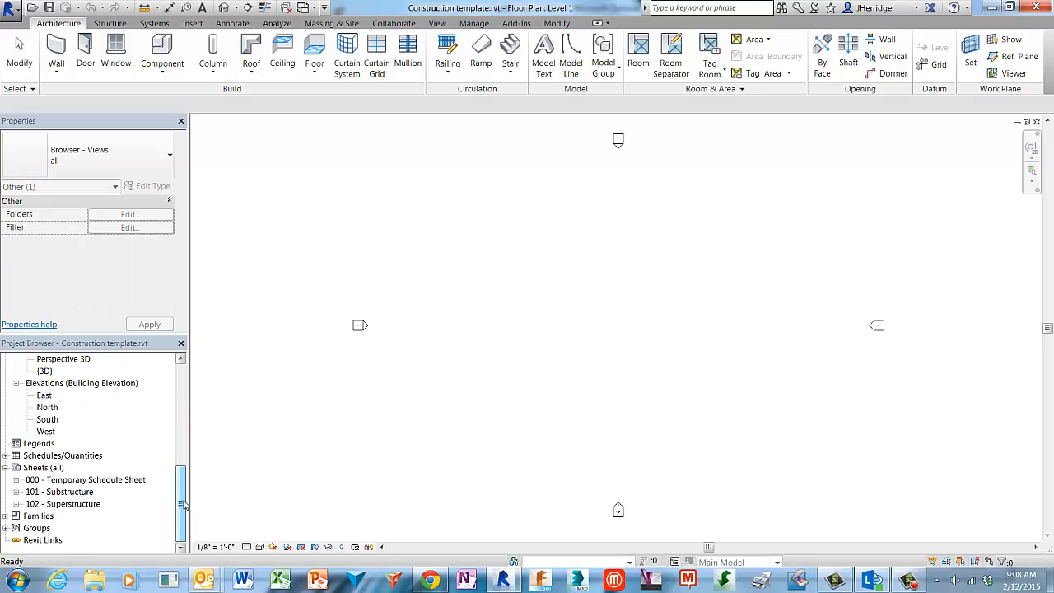
left_click(5, 457)
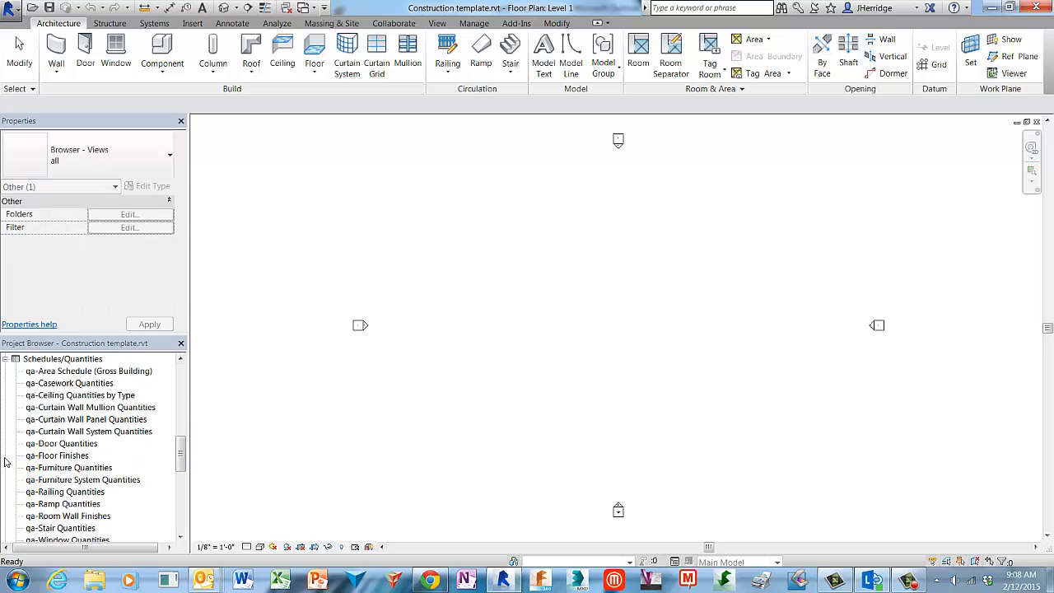
left_click(97, 359)
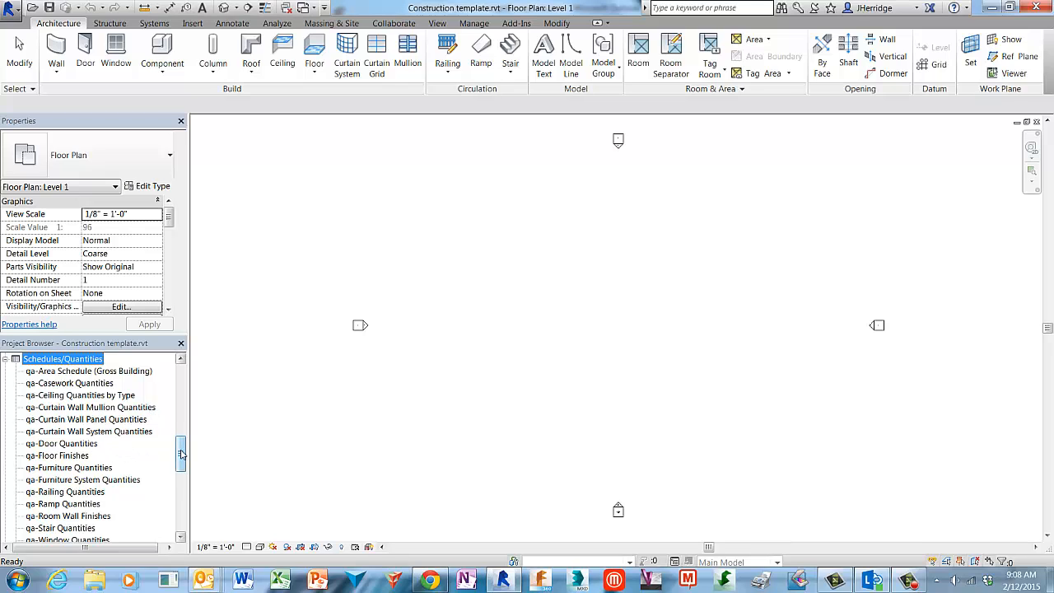
left_click_drag(181, 453, 182, 480)
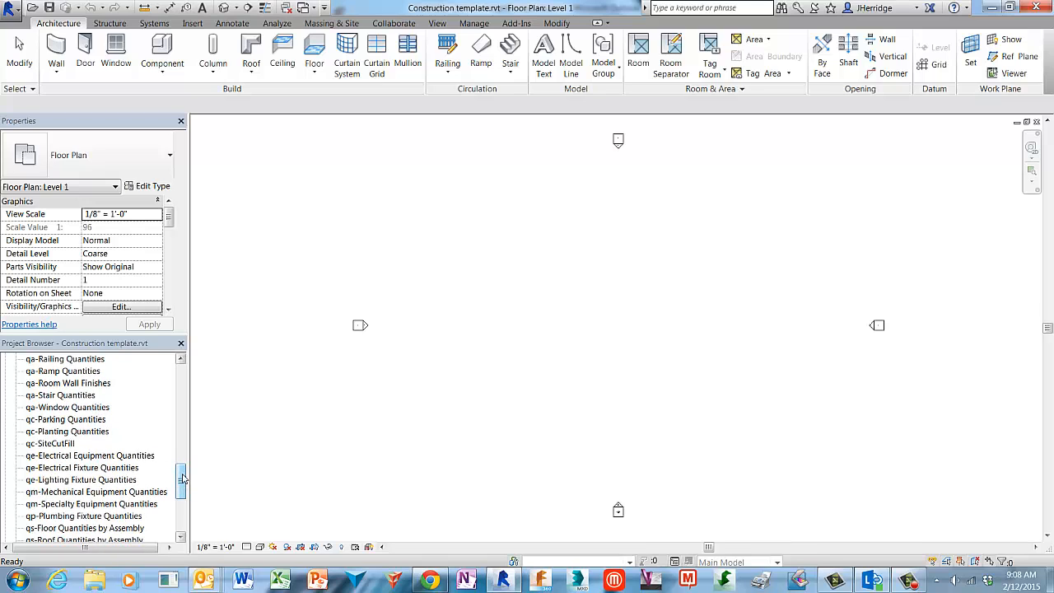
left_click_drag(184, 478, 185, 498)
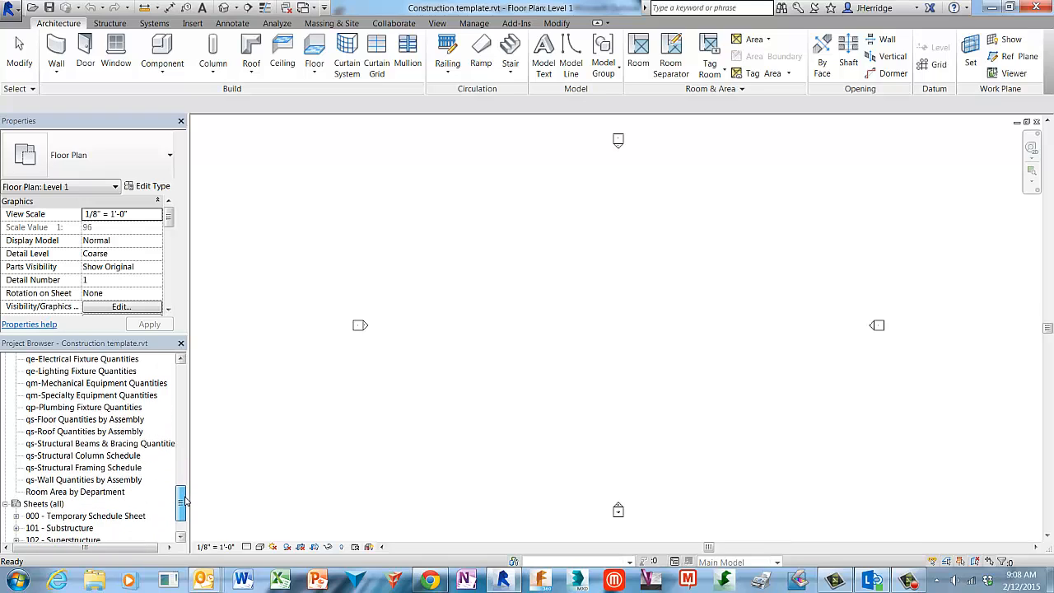
left_click(138, 481)
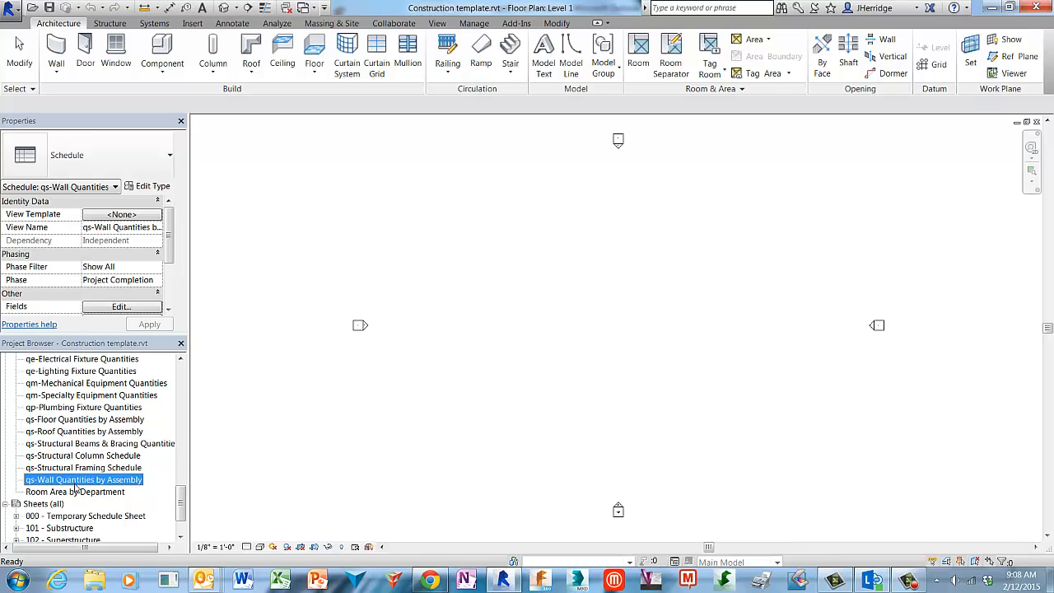
Switch back to the flr 3 plan of BuildingDocs_Exercise10_finished_Lecture.rvt and start Insert Views from File.
left_click(317, 8)
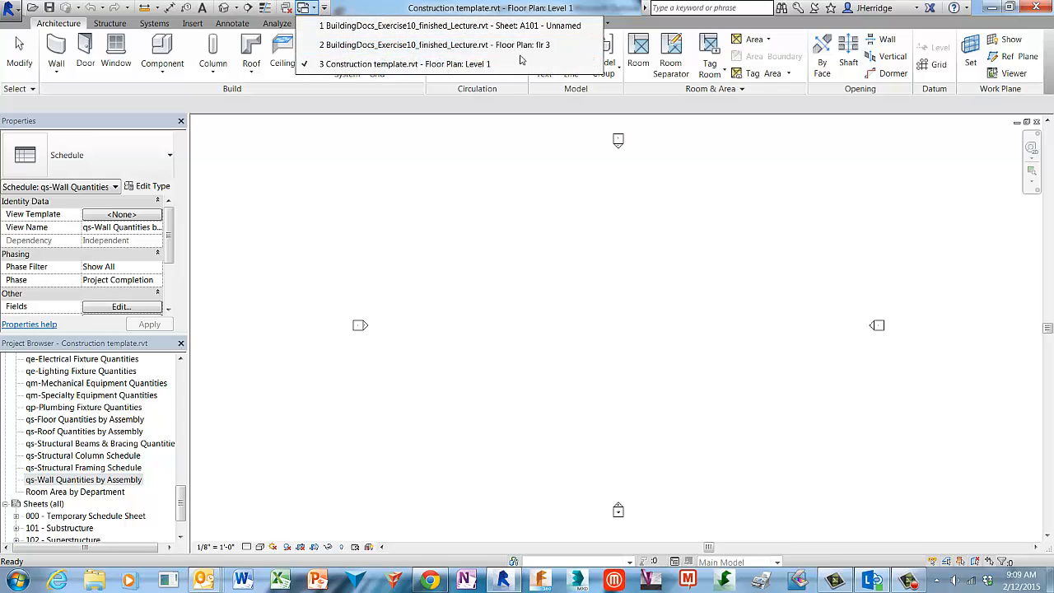
left_click(547, 45)
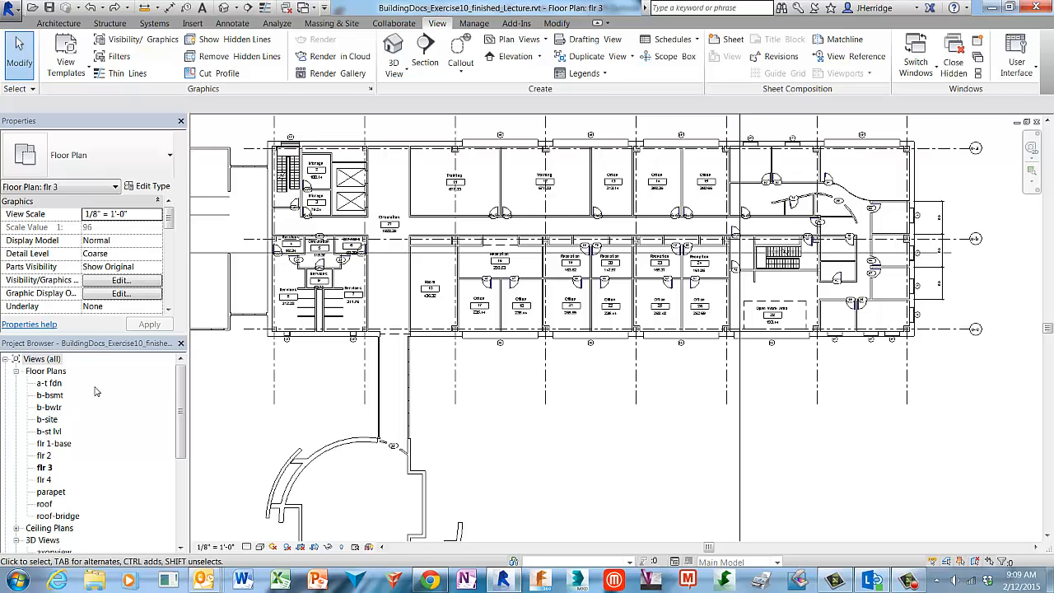
left_click(194, 23)
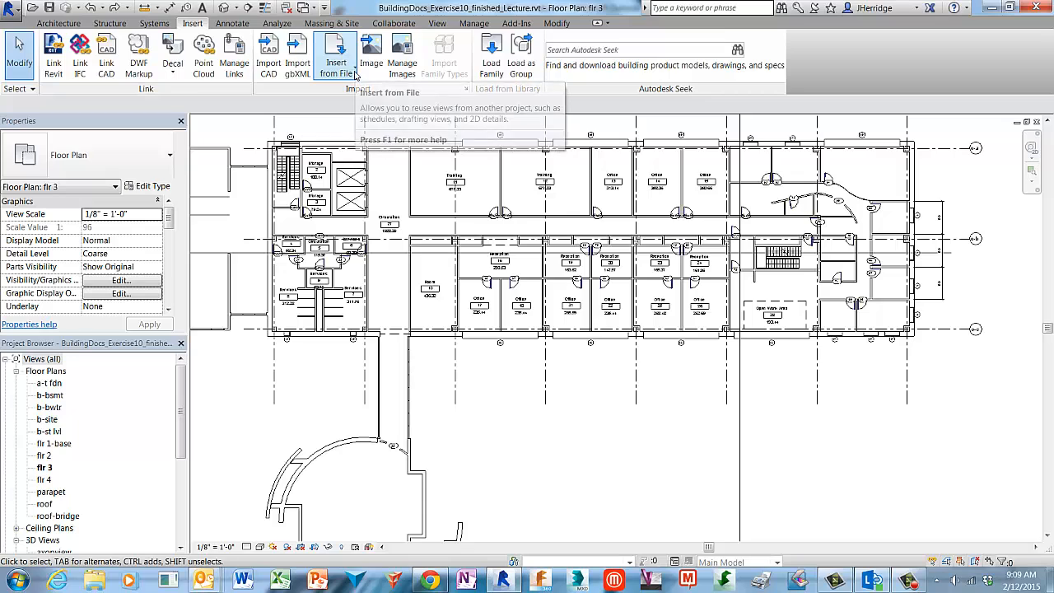
left_click(355, 76)
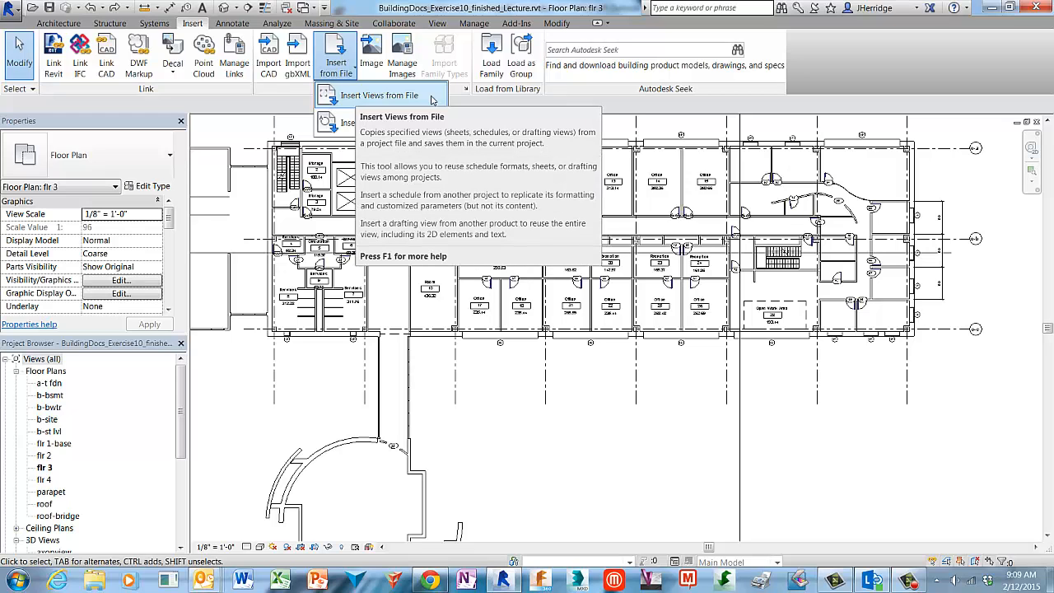
left_click(379, 95)
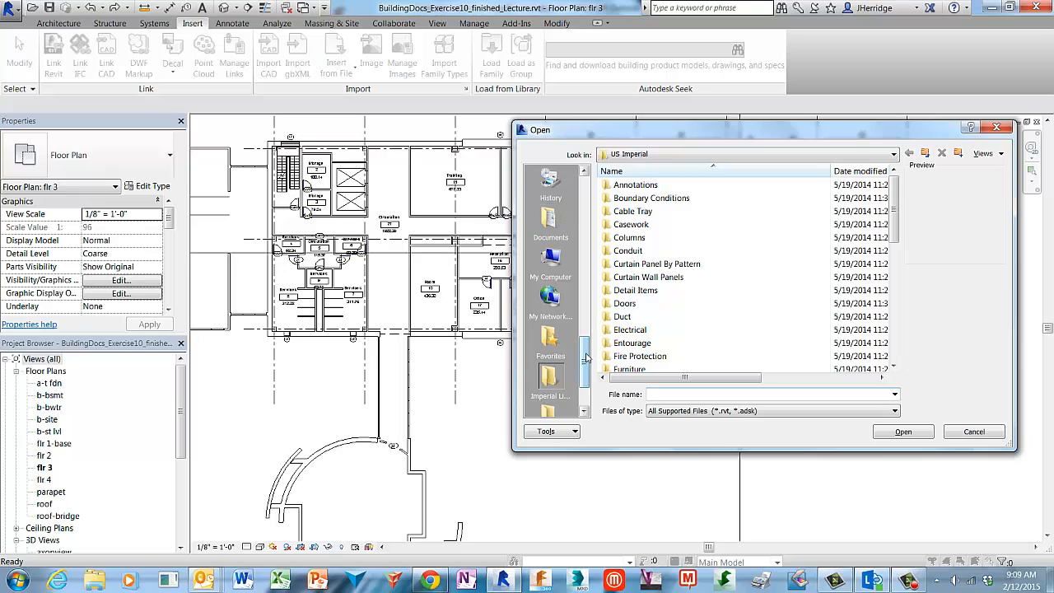
Choose Construction template.rvt from the Revit Fundamentals subfolder 12_Building Docs_Schedules as the source of the views.
left_click_drag(587, 357, 586, 201)
left_click(547, 183)
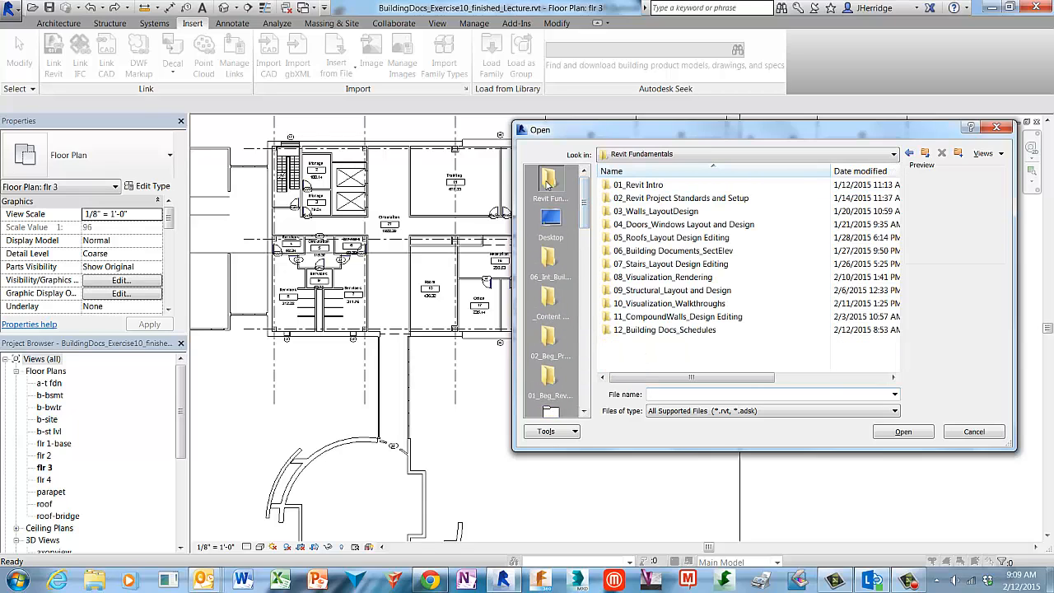
double_click(611, 330)
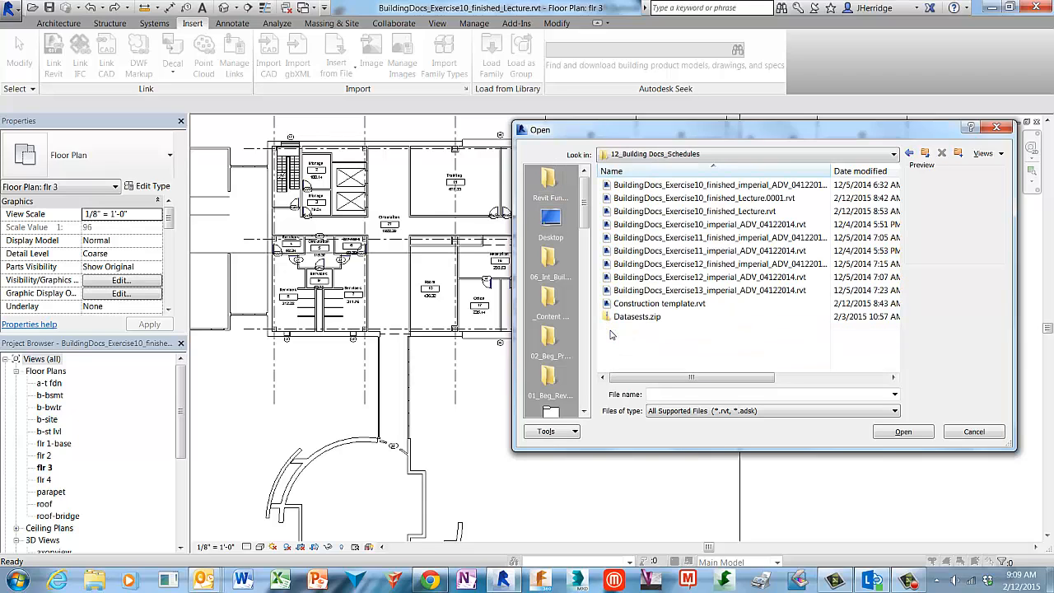
left_click(718, 305)
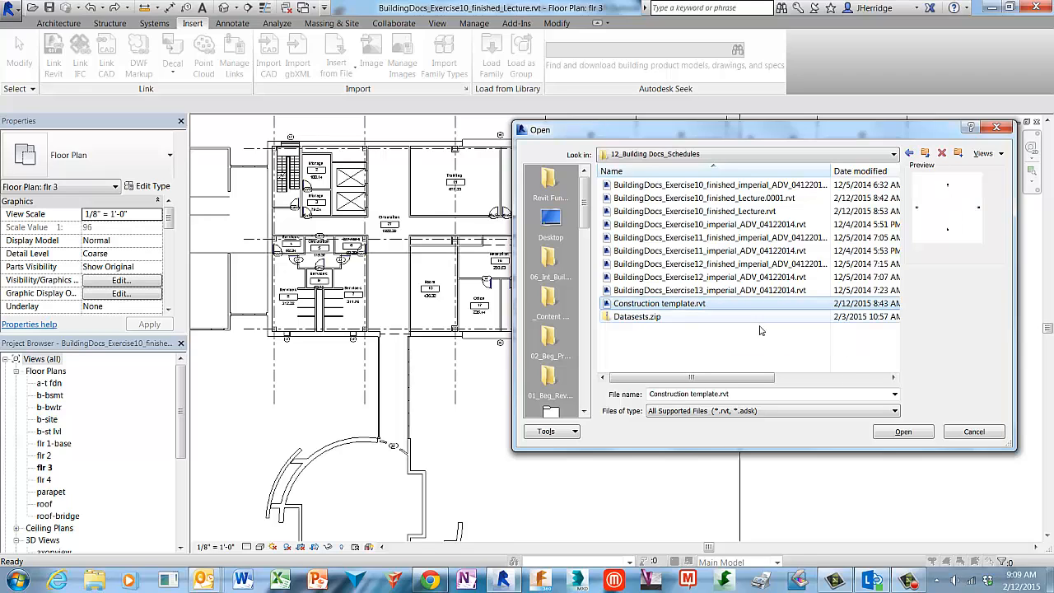
left_click(904, 432)
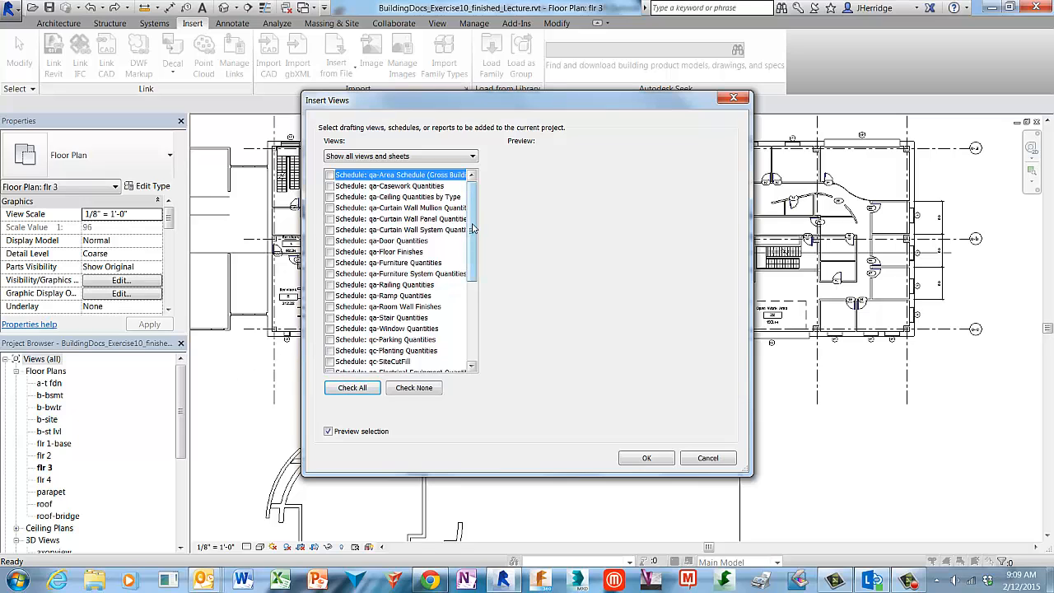
Insert the qs-Wall Quantities by Assembly schedule into the project and widen its Wall Assembly column to show the full type names.
left_click_drag(472, 225, 477, 310)
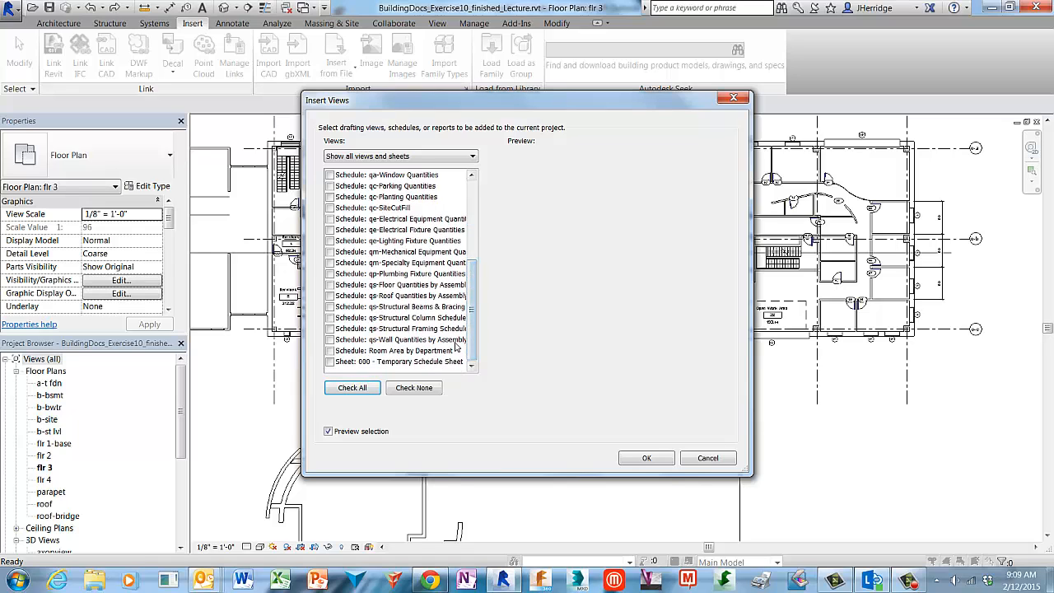
left_click(328, 341)
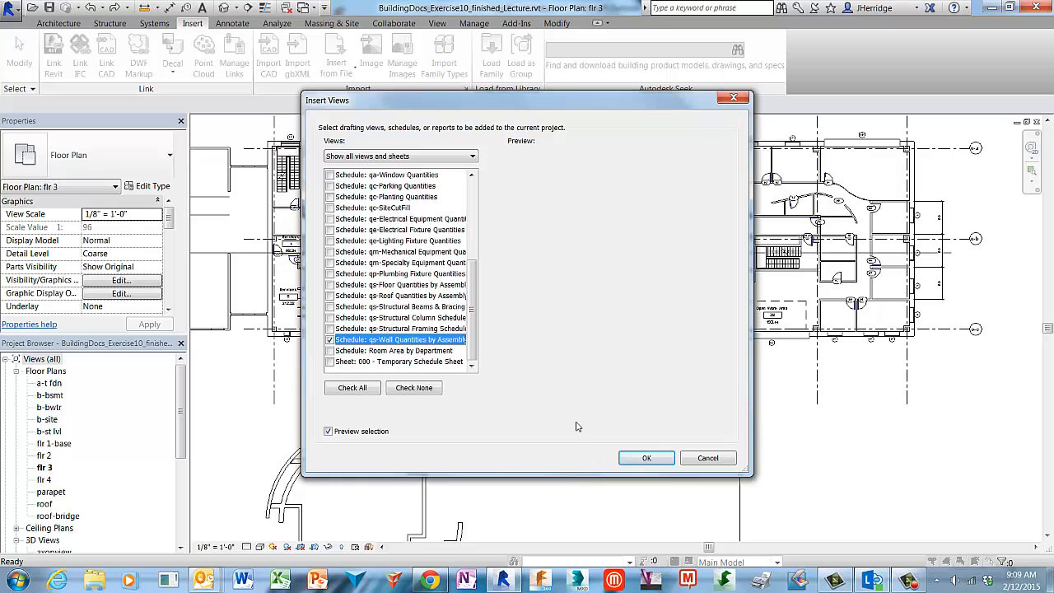
left_click(646, 458)
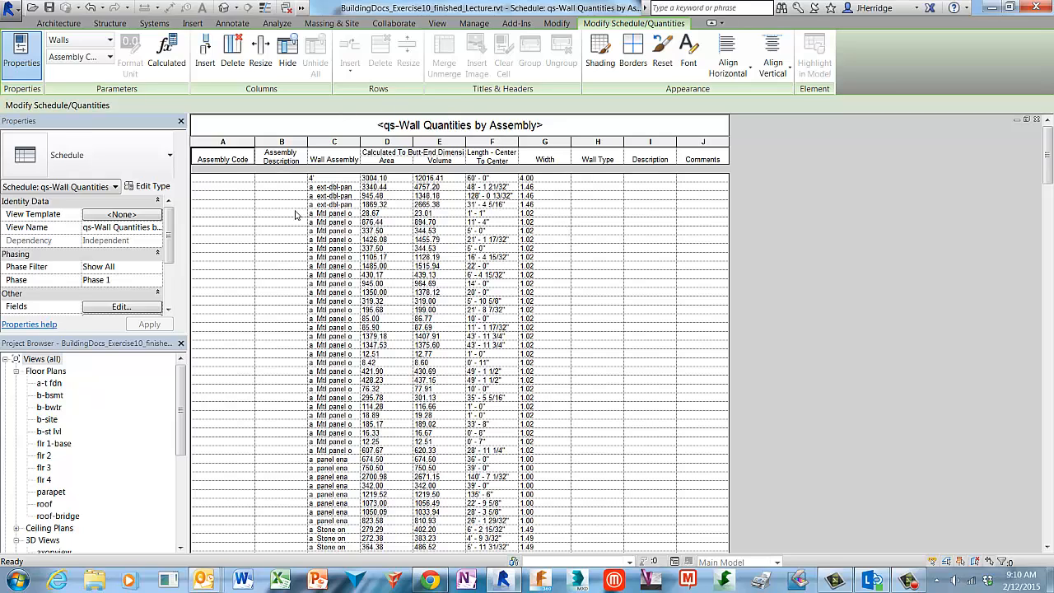
left_click_drag(365, 148, 416, 146)
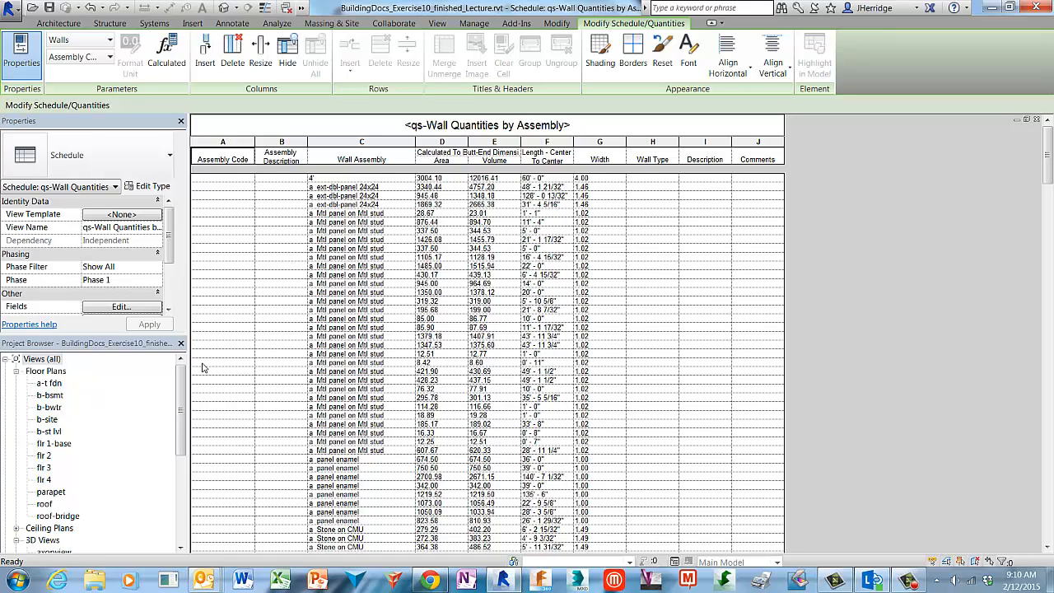
Turn off itemizing every instance in the wall schedule's sorting and grouping, keeping it sorted by Type.
left_click_drag(169, 239, 169, 271)
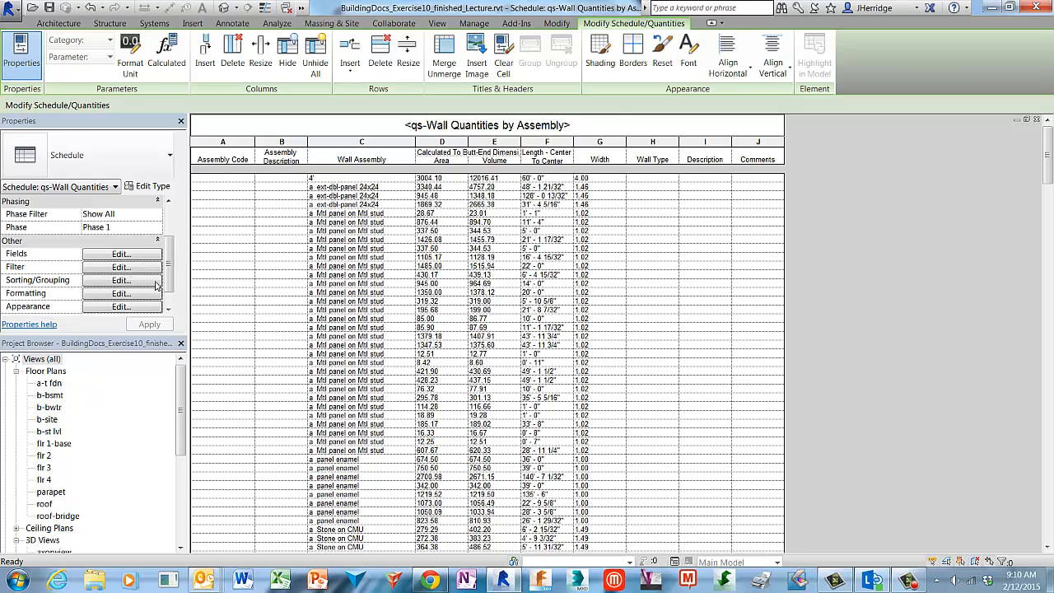
left_click(121, 281)
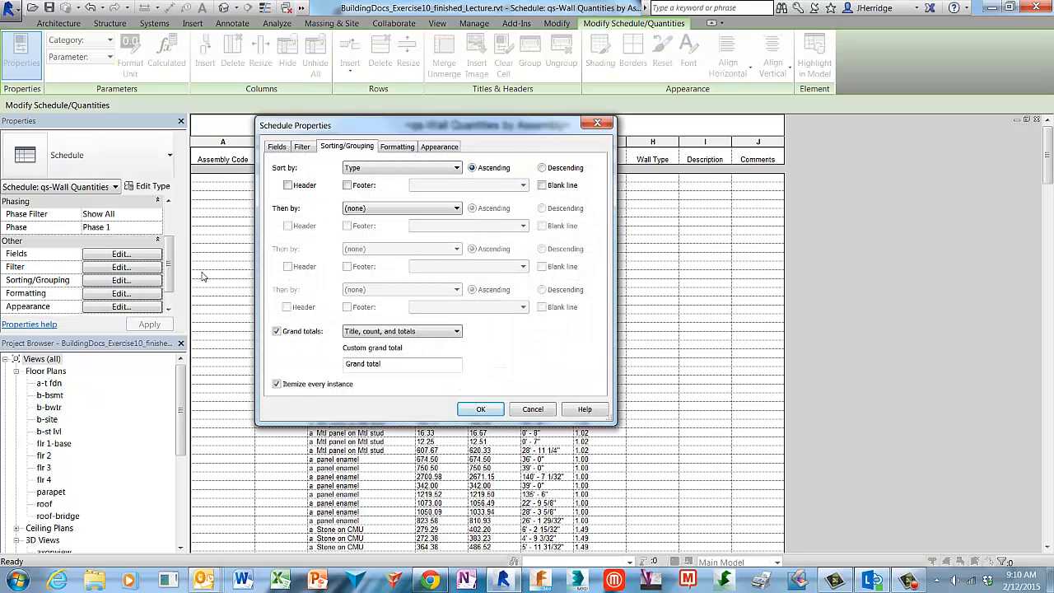
left_click(458, 169)
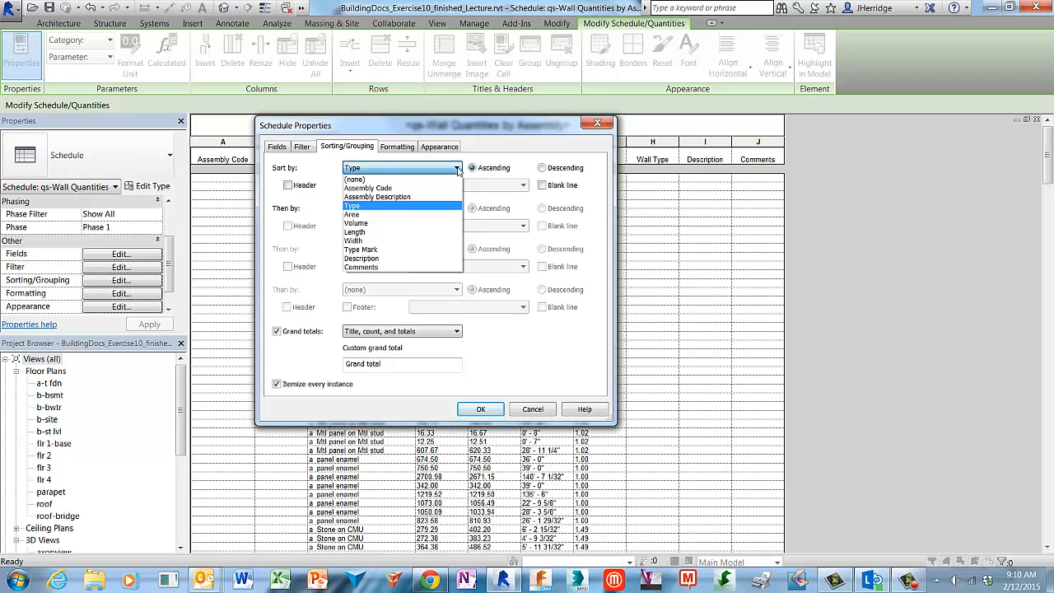
left_click(458, 169)
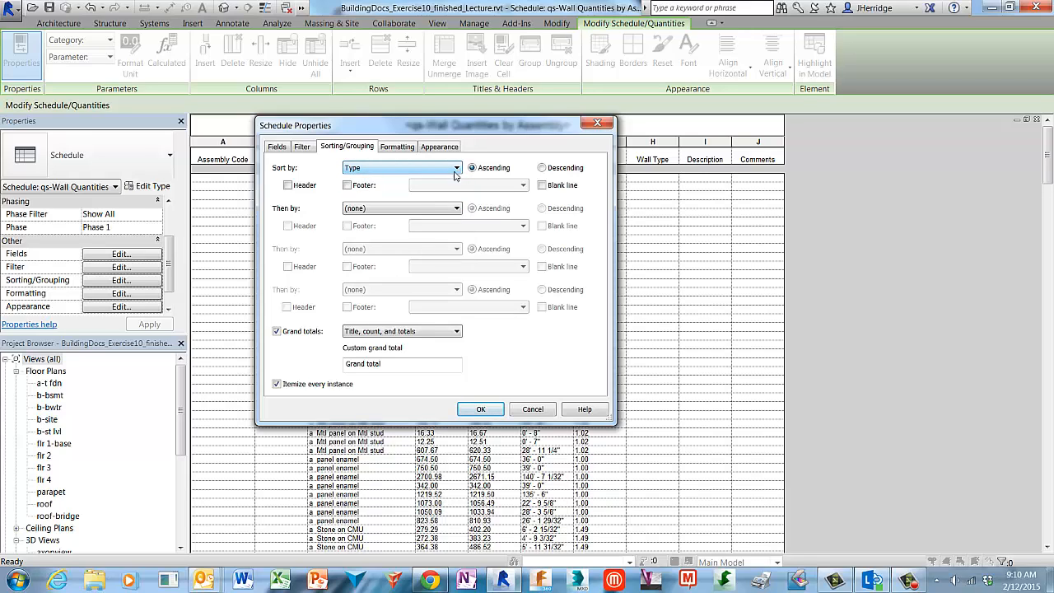
left_click(277, 385)
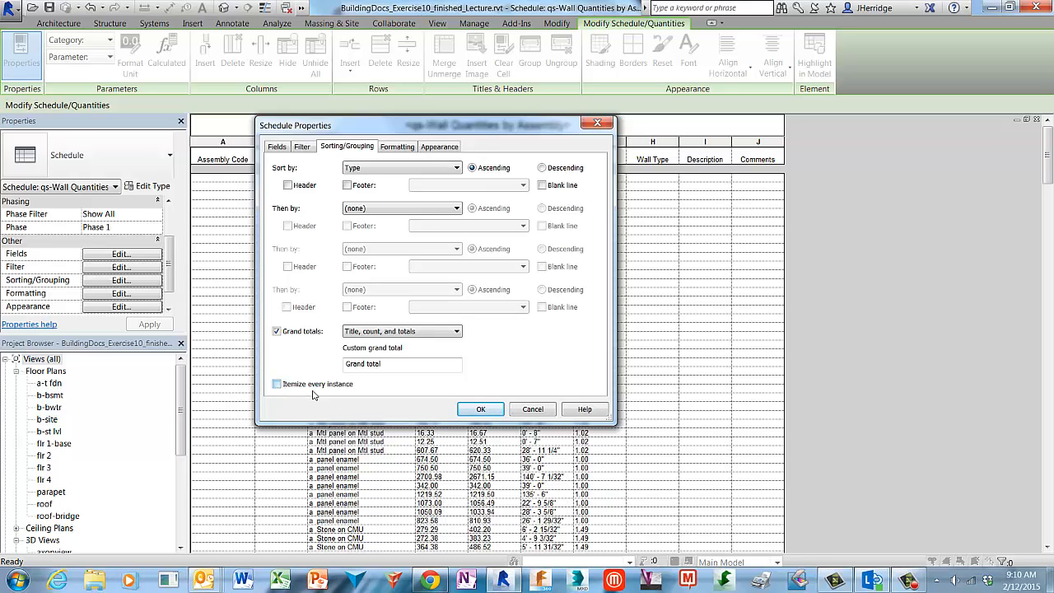
left_click(481, 410)
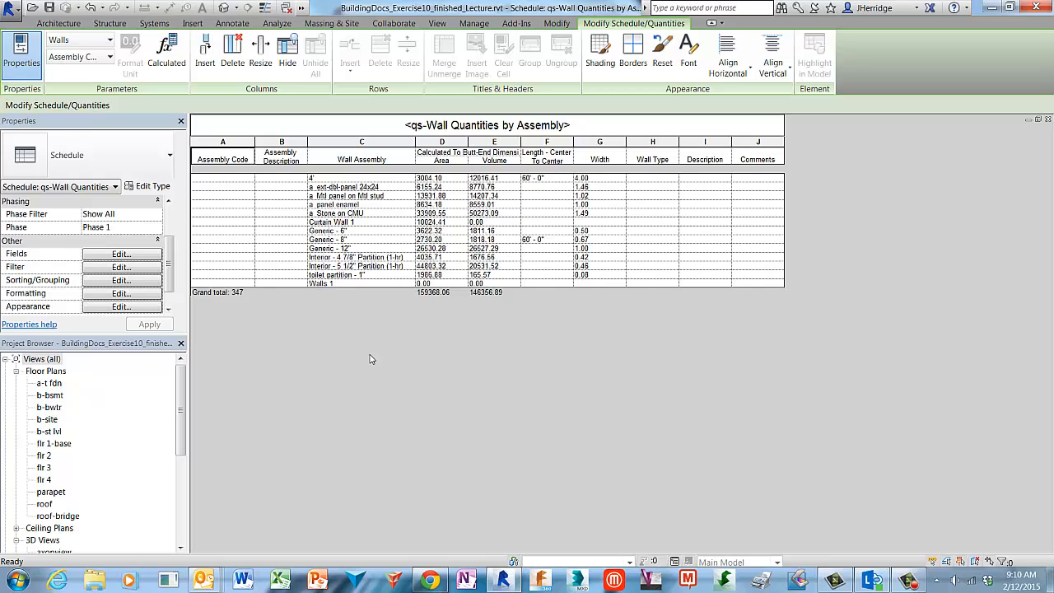
Add a footer with title, count and totals plus a blank line after each wall type group in the schedule.
left_click(146, 283)
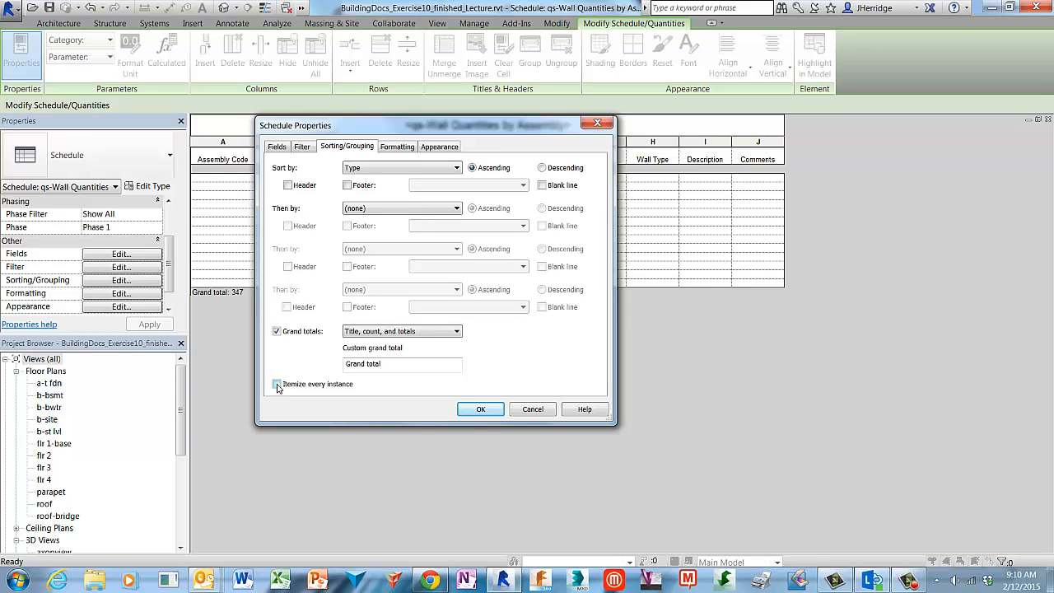
left_click(347, 185)
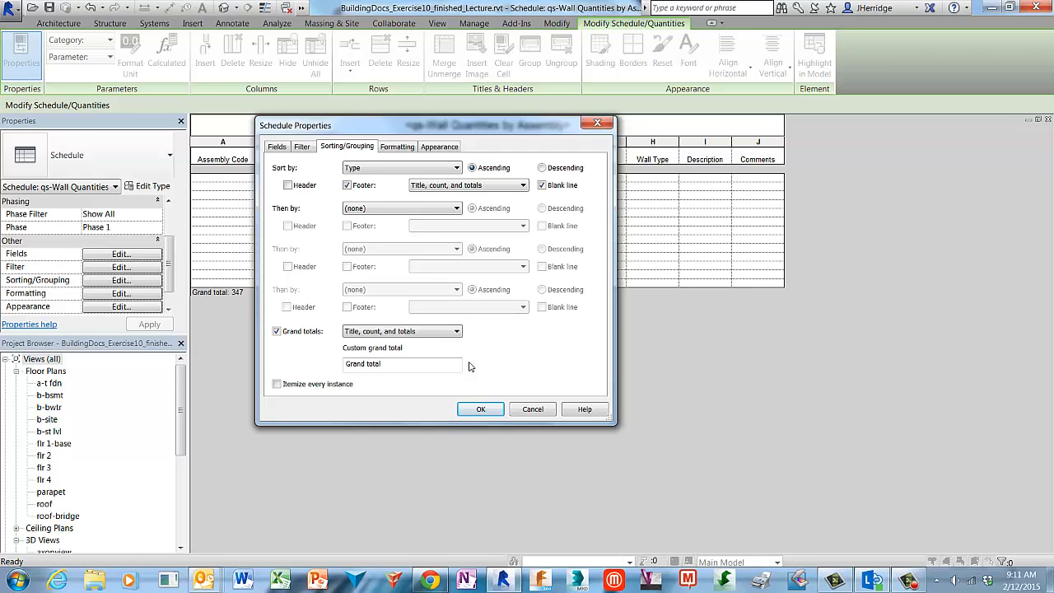
left_click(493, 411)
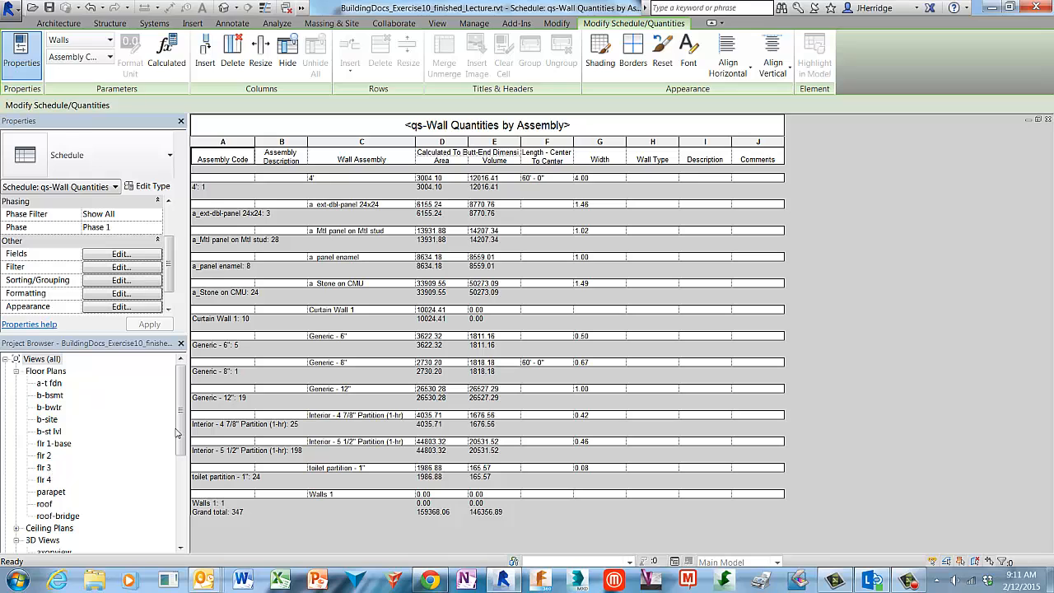
Open sheet A101 and bring the empty area below the door and window schedules into view.
left_click_drag(179, 416, 177, 485)
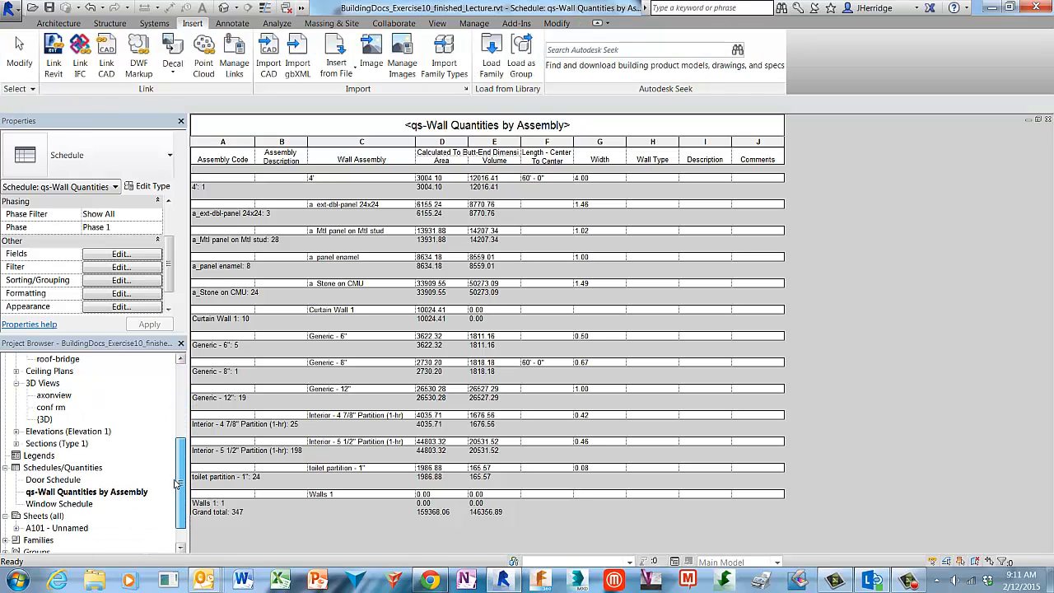
double_click(60, 530)
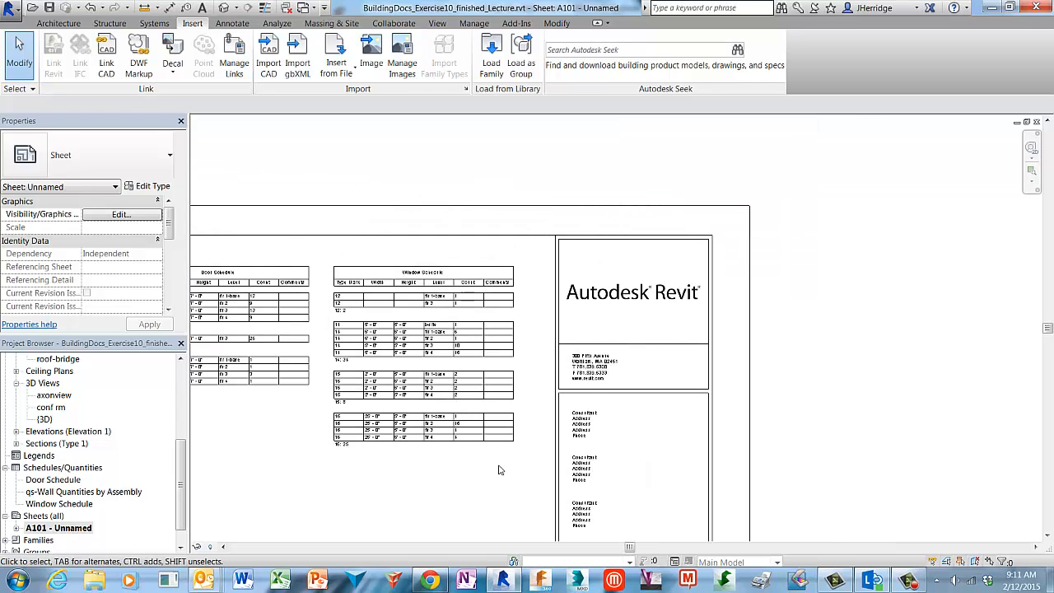
middle_click_drag(472, 478, 651, 360)
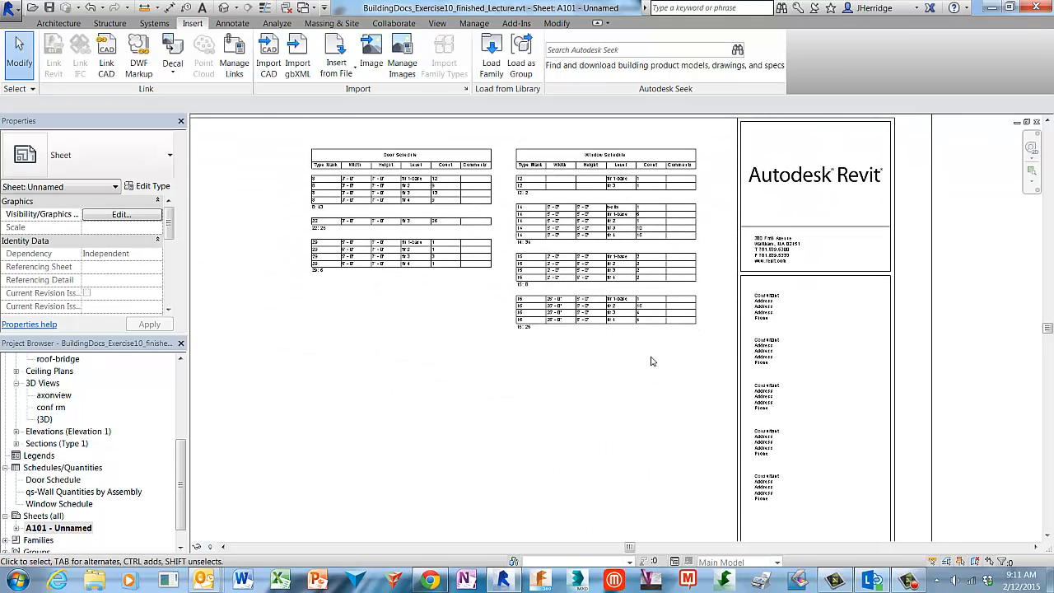
Place the qs-Wall Quantities by Assembly schedule on sheet A101 below the door and window schedules.
left_click(83, 493)
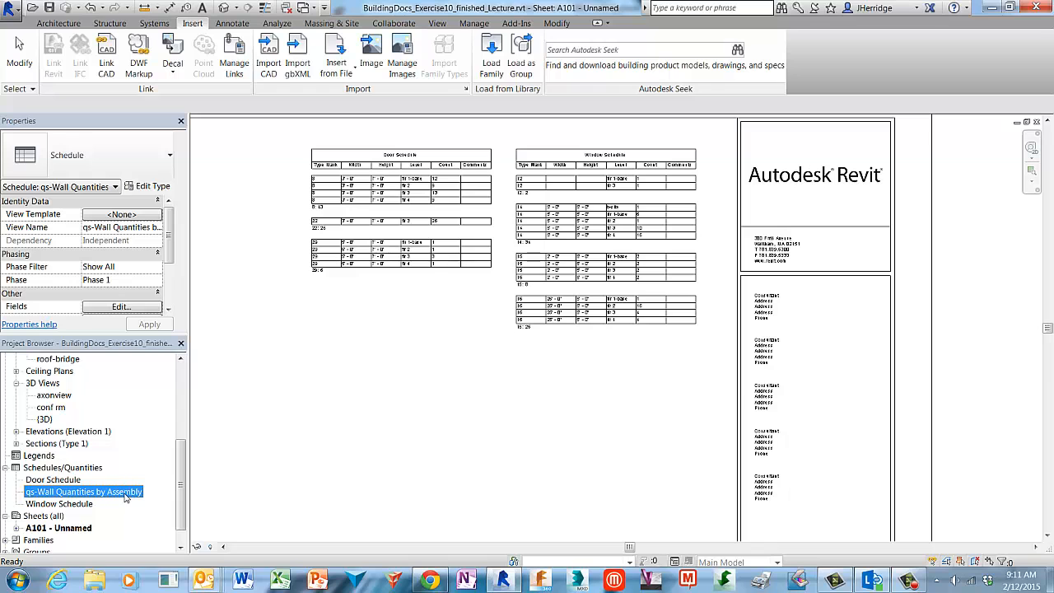
left_click_drag(125, 496, 439, 434)
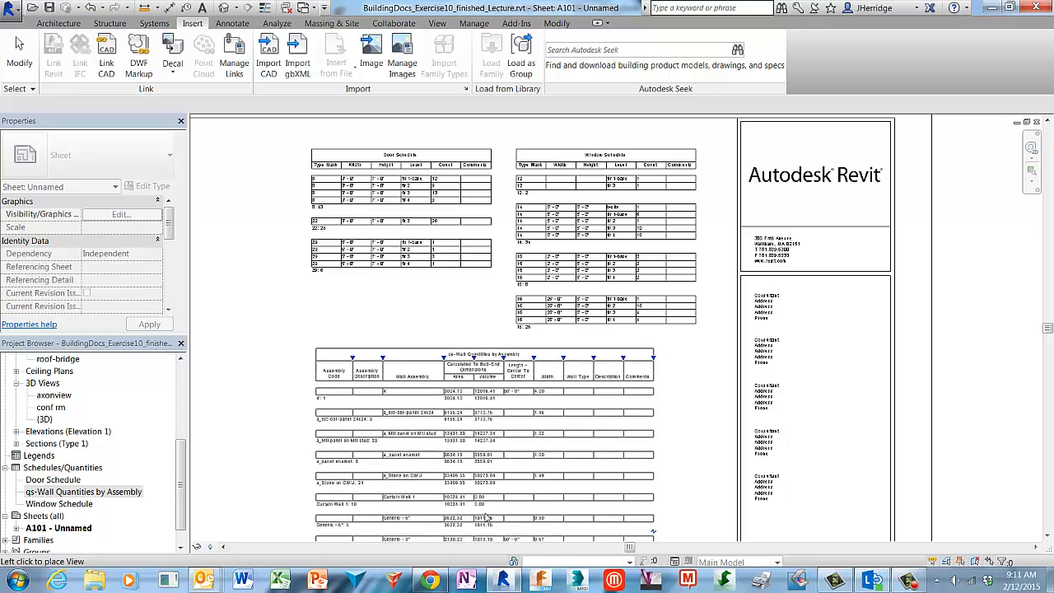
left_click(484, 517)
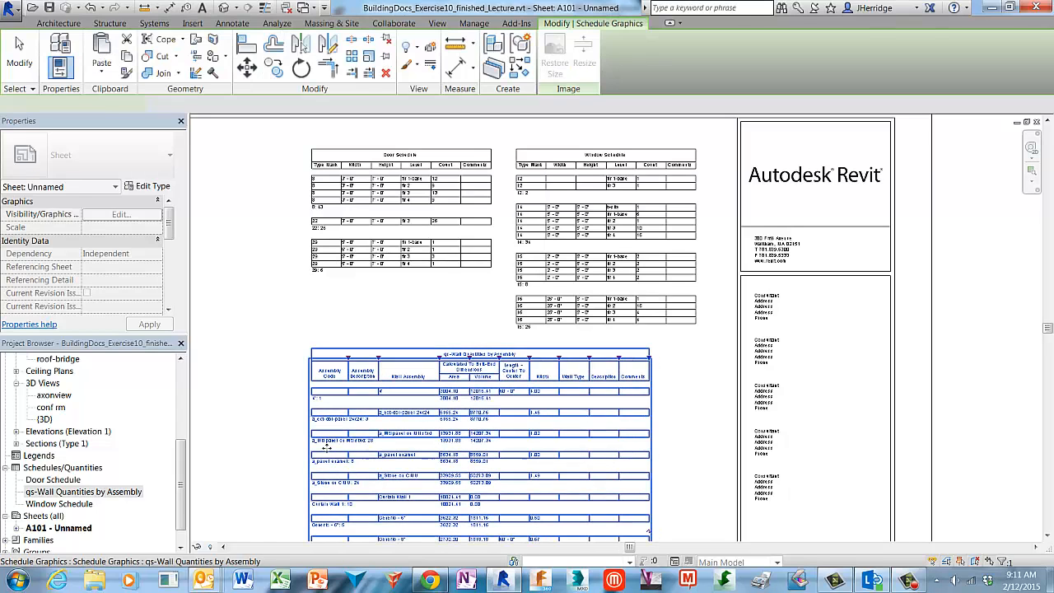
left_click(272, 462)
scroll(274, 466, "down", 2)
scroll(274, 466, "up", 3)
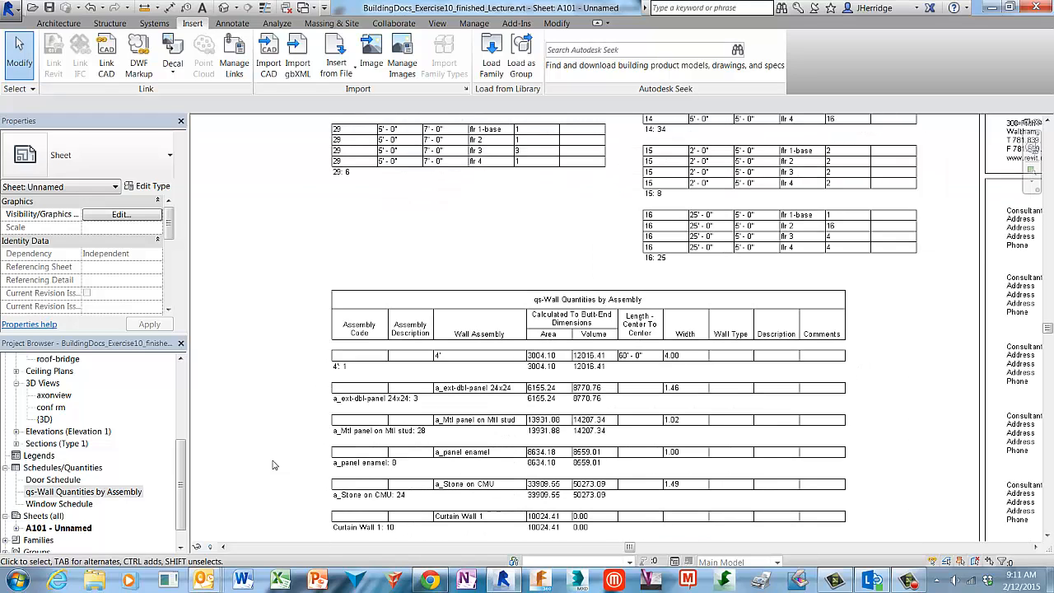
Widen the Assembly Code and Assembly Description columns of the placed wall schedule so each heading fits on one line.
left_click(489, 296)
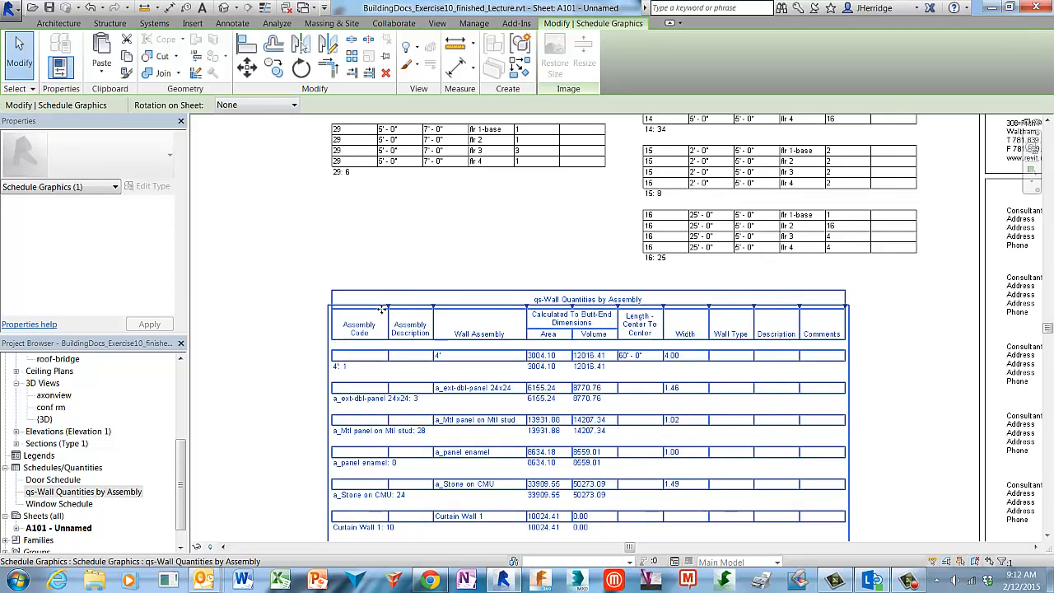
left_click_drag(380, 317, 493, 311)
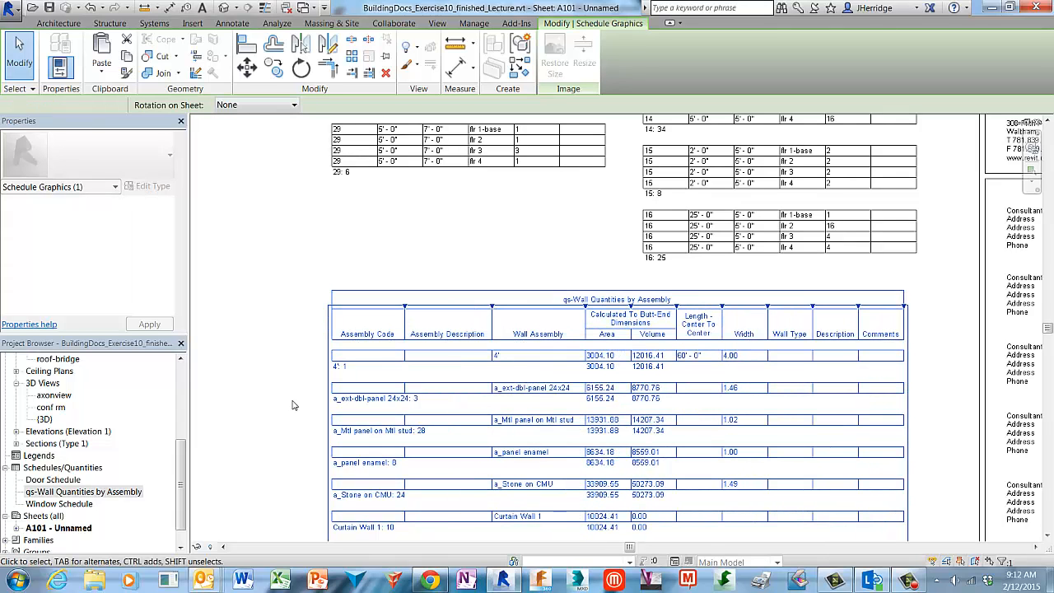
Move the wall quantities schedule left on the sheet and split it into two side-by-side tables.
scroll(289, 405, "down", 1)
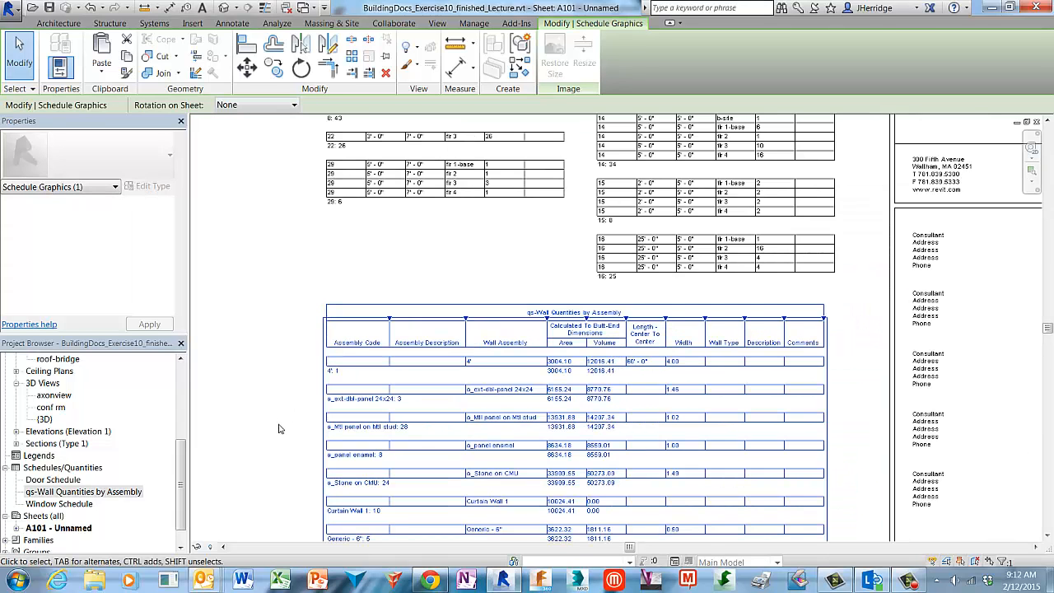
middle_click_drag(278, 428, 285, 292)
scroll(280, 293, "down", 1)
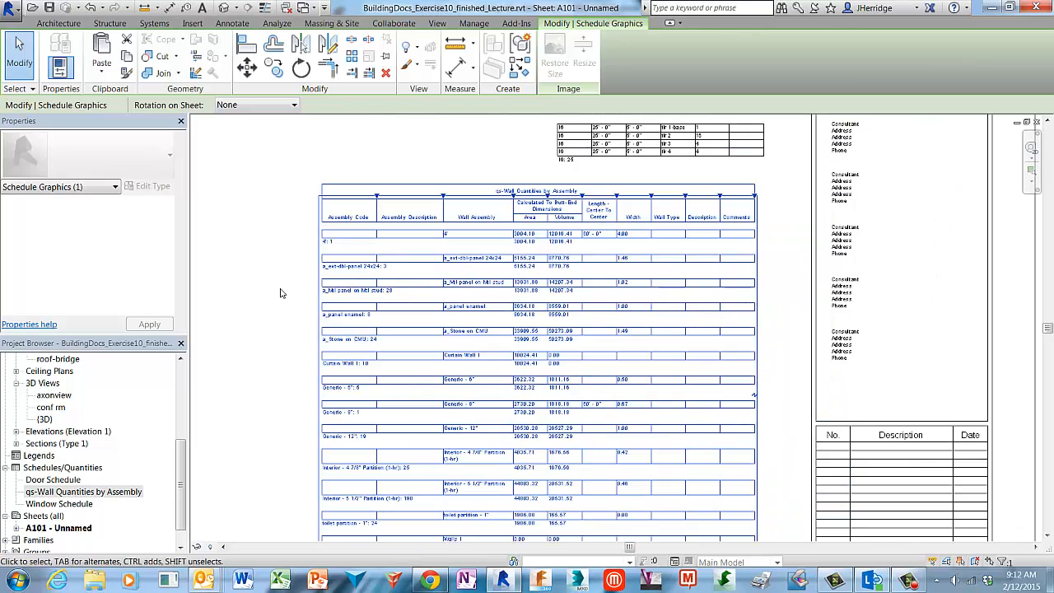
scroll(777, 449, "down", 2)
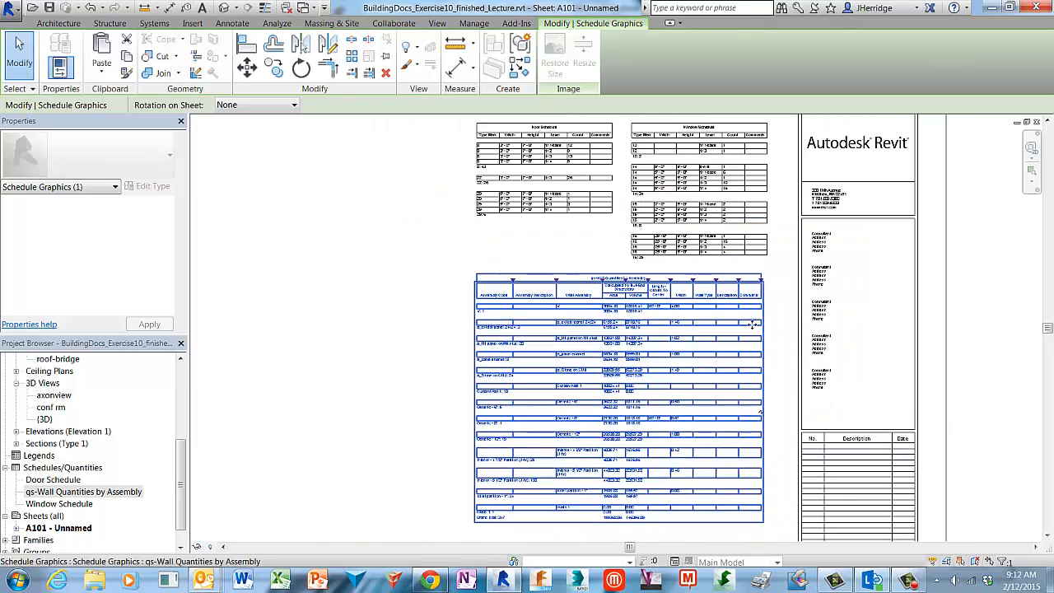
left_click_drag(627, 279, 379, 282)
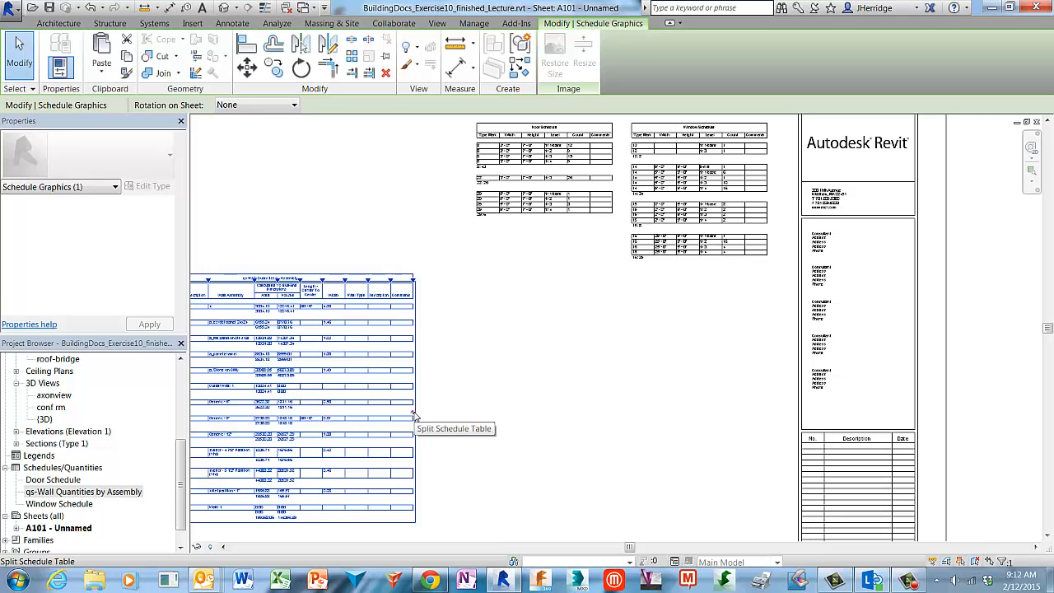
left_click(414, 415)
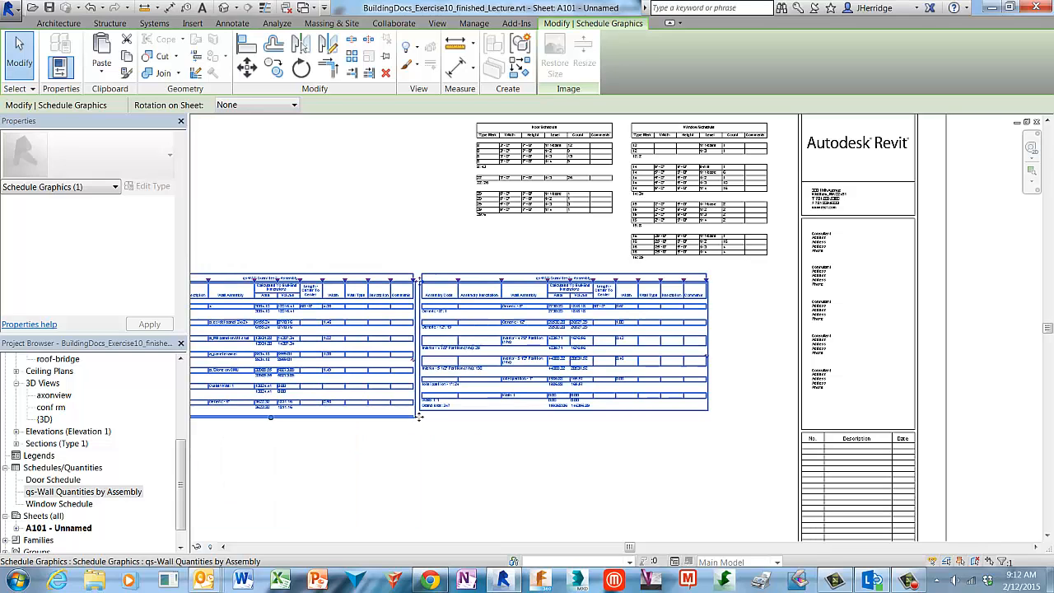
left_click(537, 468)
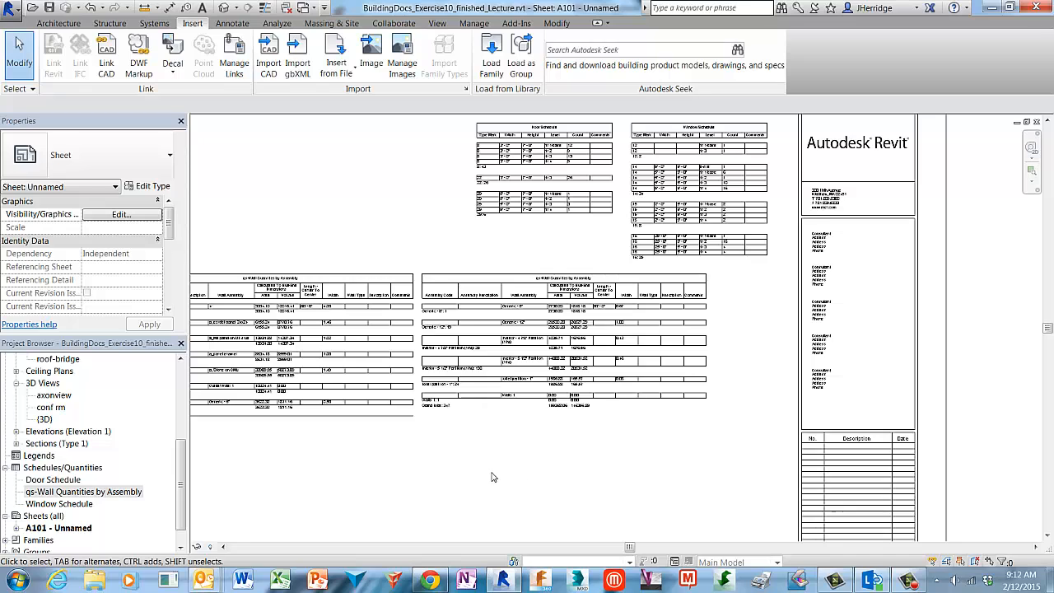
middle_click_drag(474, 471, 620, 479)
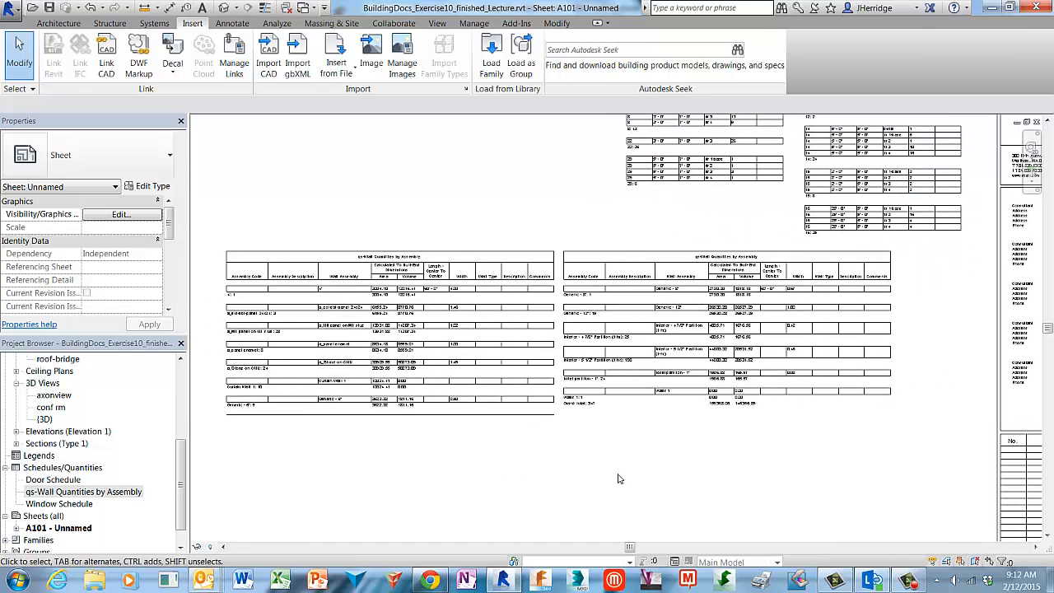
scroll(619, 479, "down", 1)
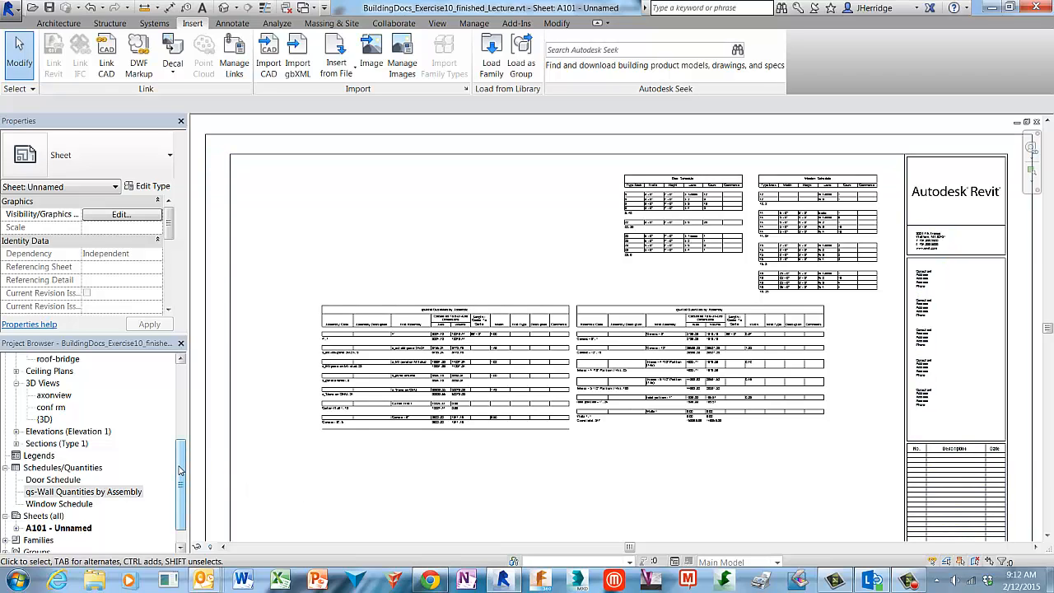
Open the Window Schedule and close the Construction template.rvt project.
double_click(84, 504)
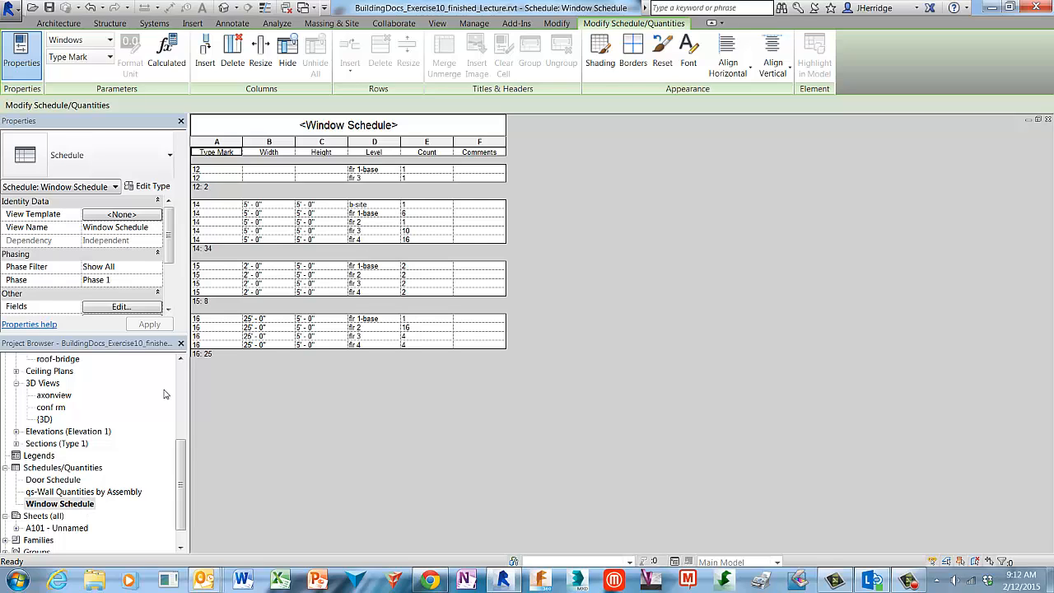
left_click(313, 9)
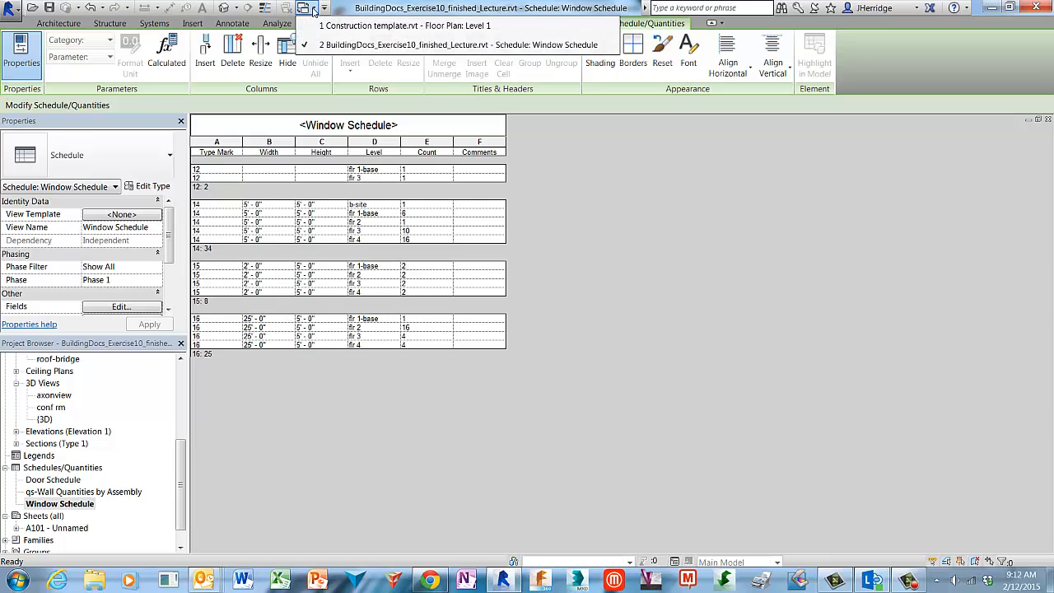
left_click(412, 25)
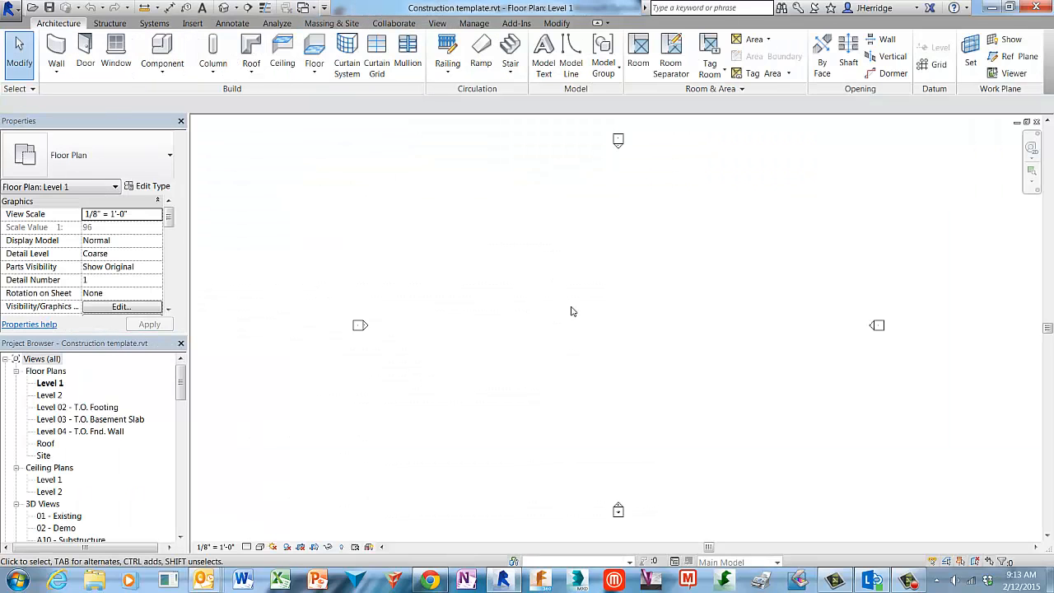
left_click(11, 10)
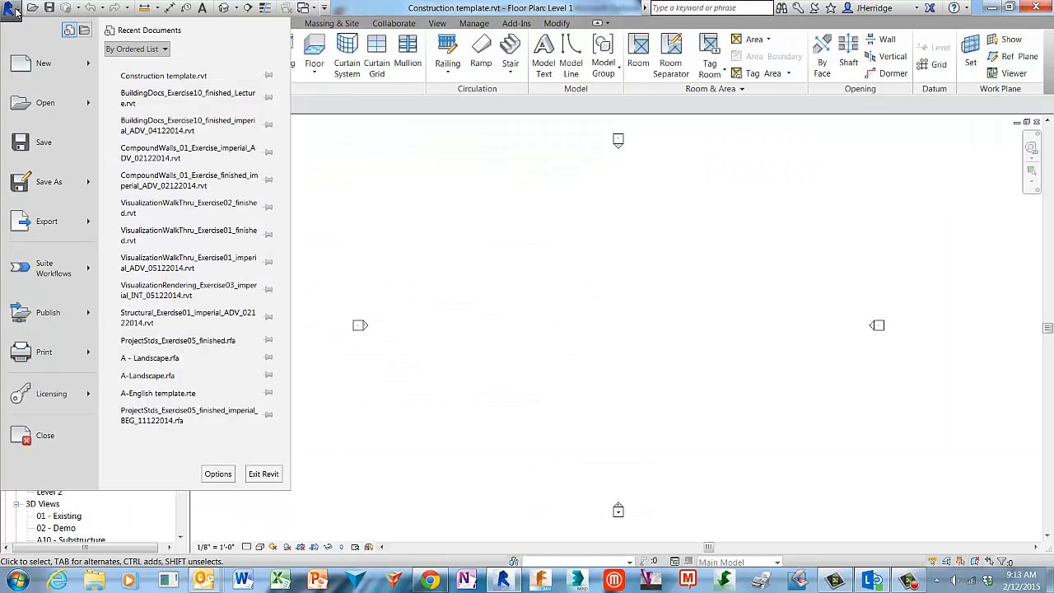
left_click(45, 438)
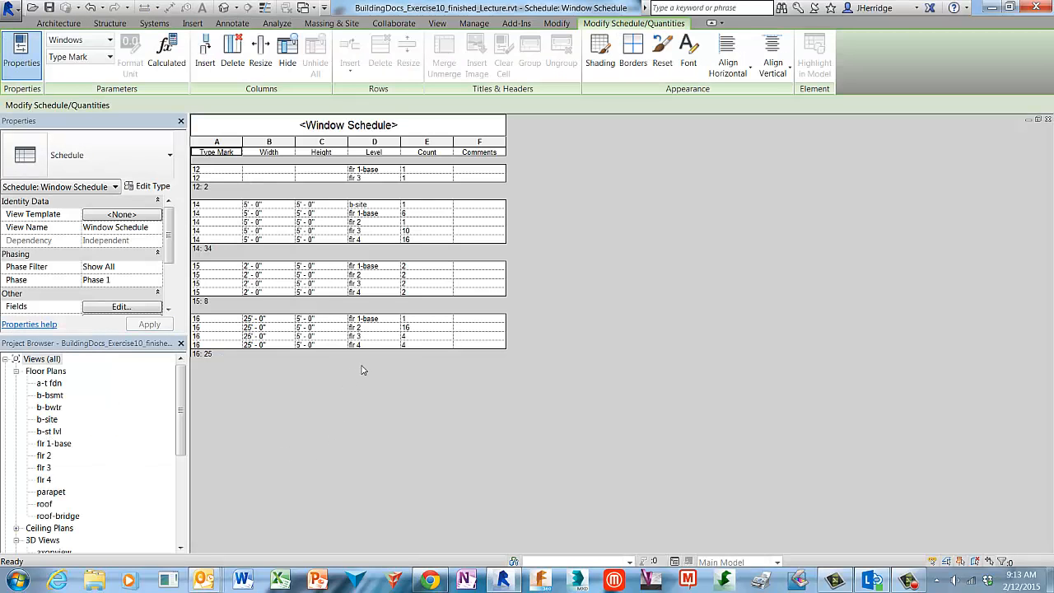
Highlight the b-site window with type mark 14 in the model from the schedule and examine its location on the plan.
left_click(211, 206)
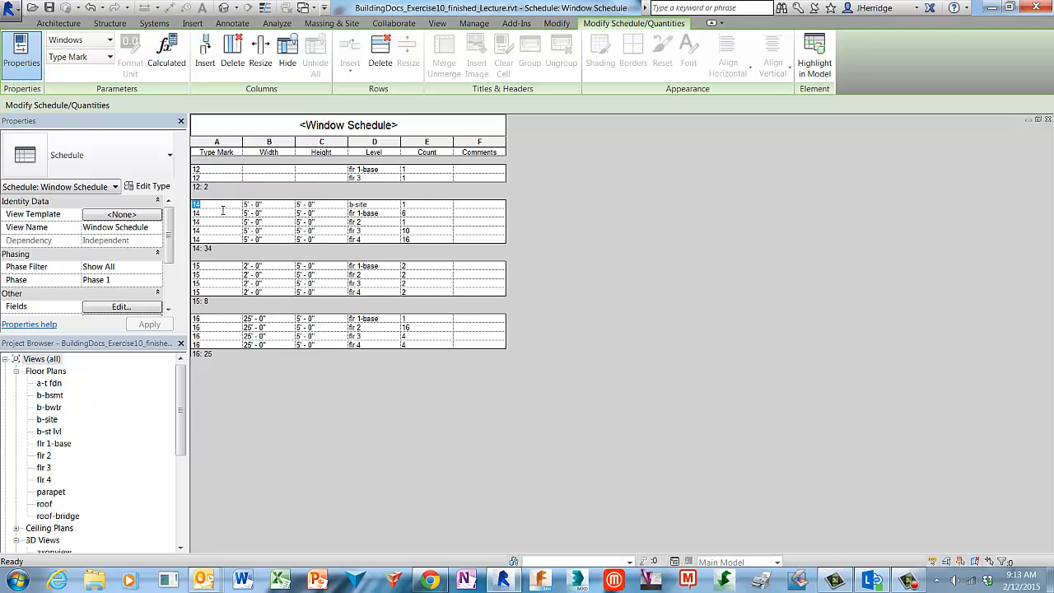
left_click(829, 75)
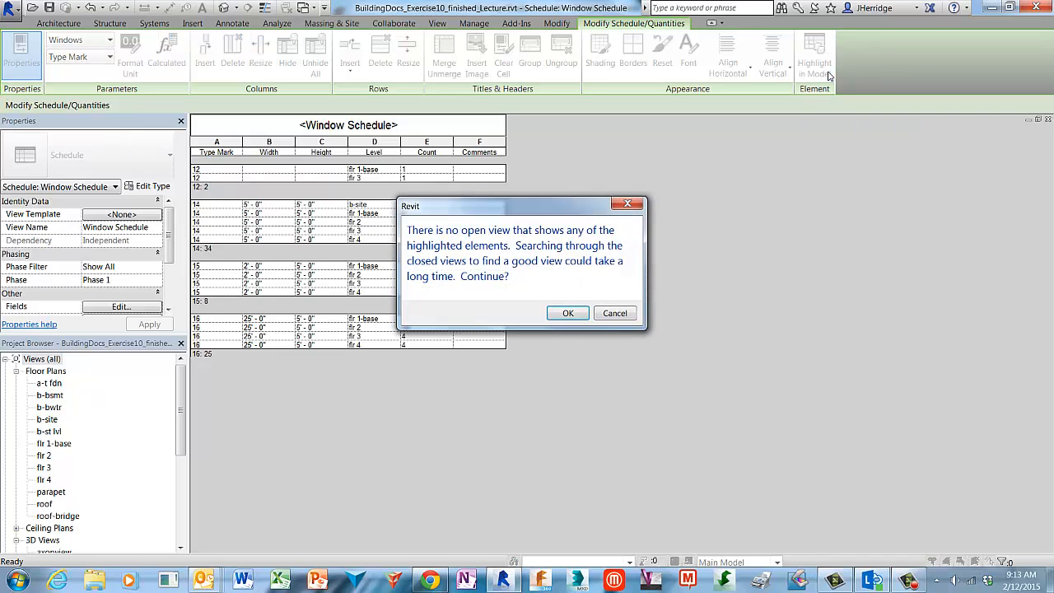
left_click(569, 314)
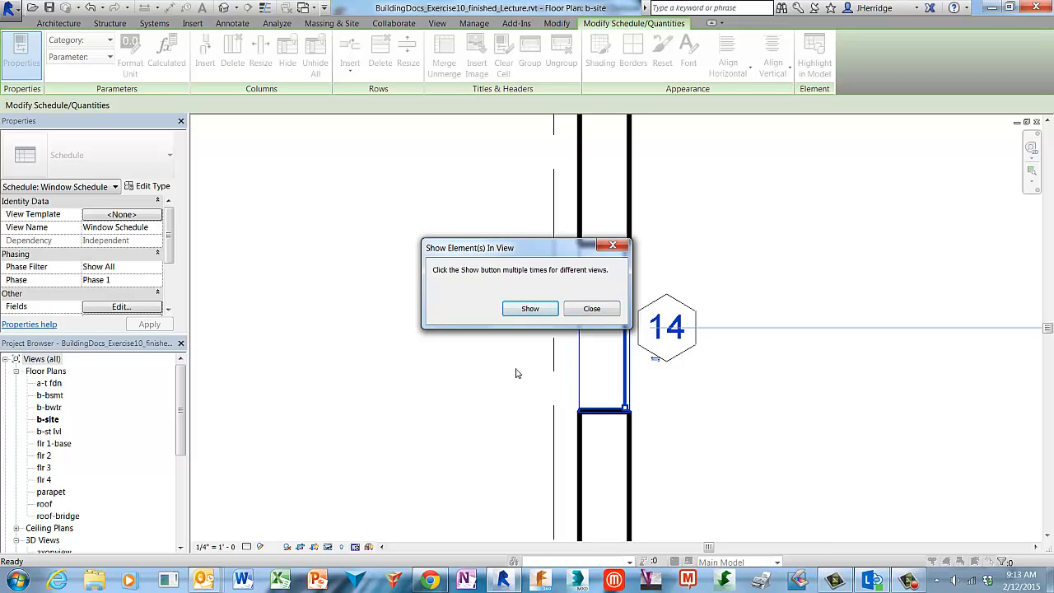
left_click(591, 309)
scroll(462, 366, "down", 6)
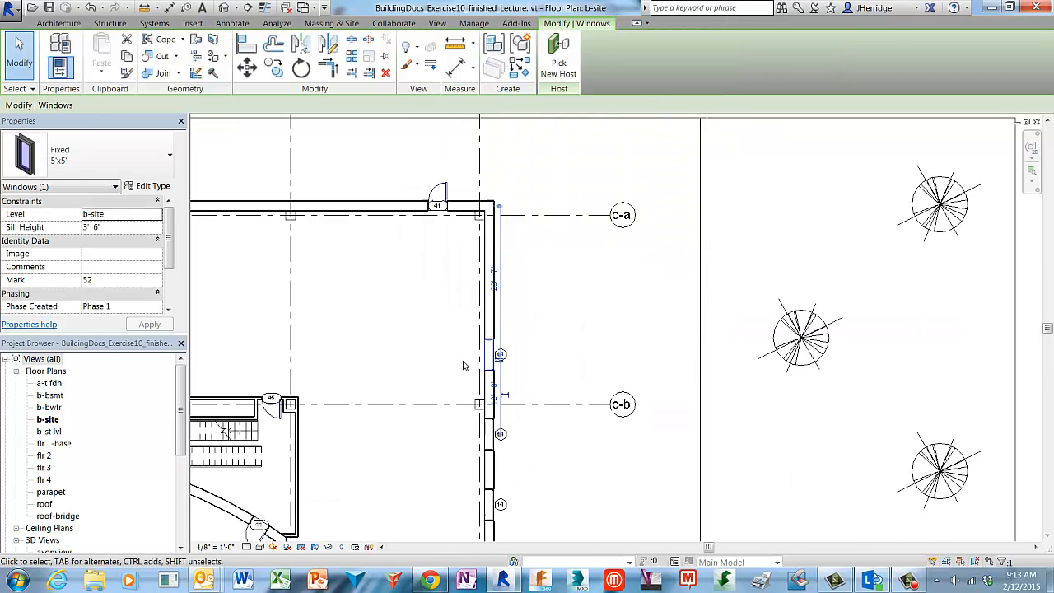
middle_click_drag(522, 365, 624, 262)
scroll(624, 262, "up", 2)
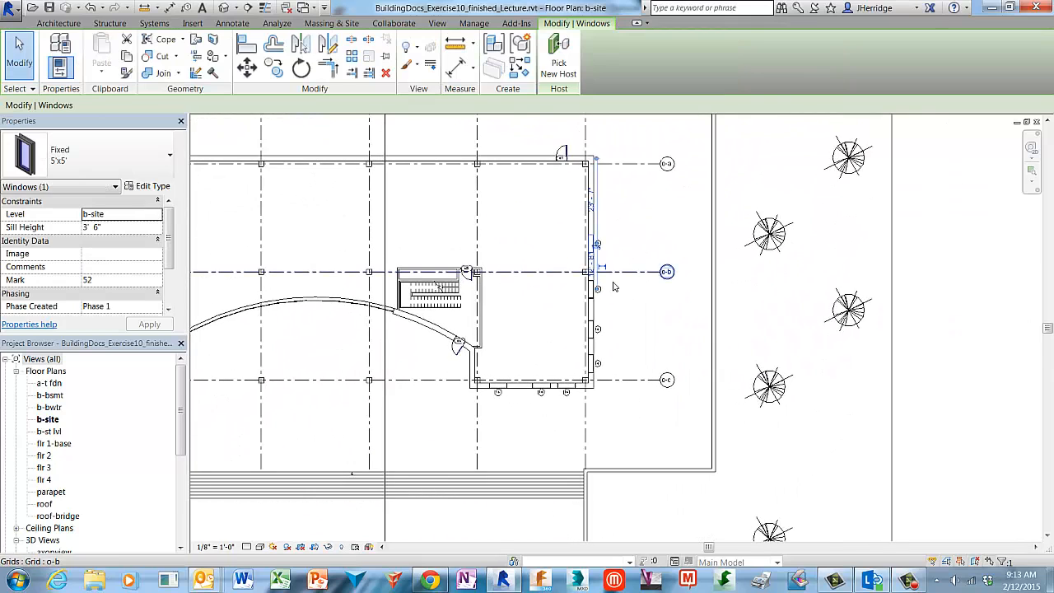
left_click(629, 255)
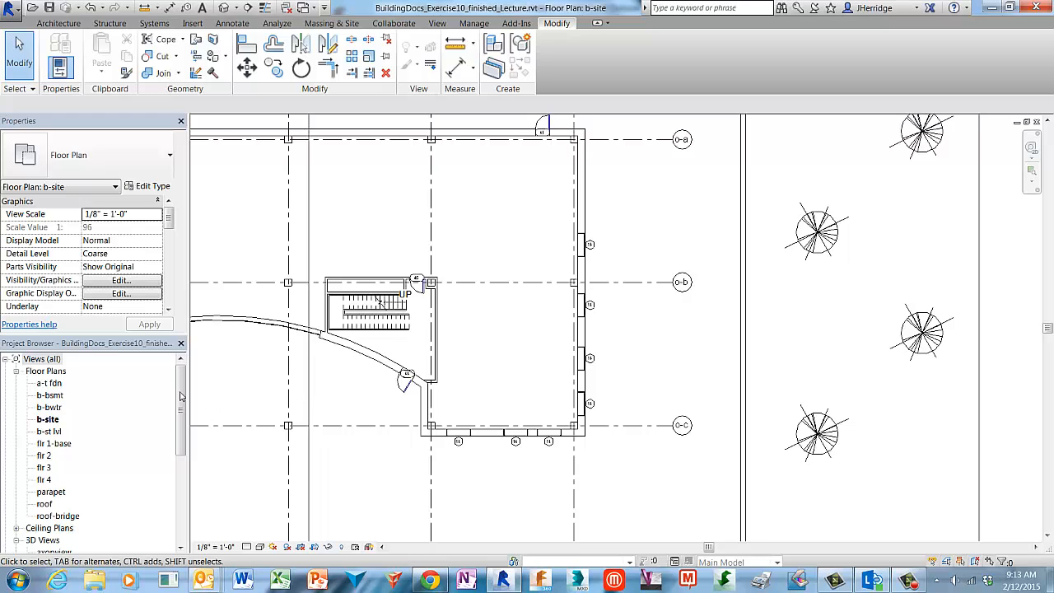
Reopen the Window Schedule and open the flr 3 floor plan.
left_click_drag(180, 395, 180, 468)
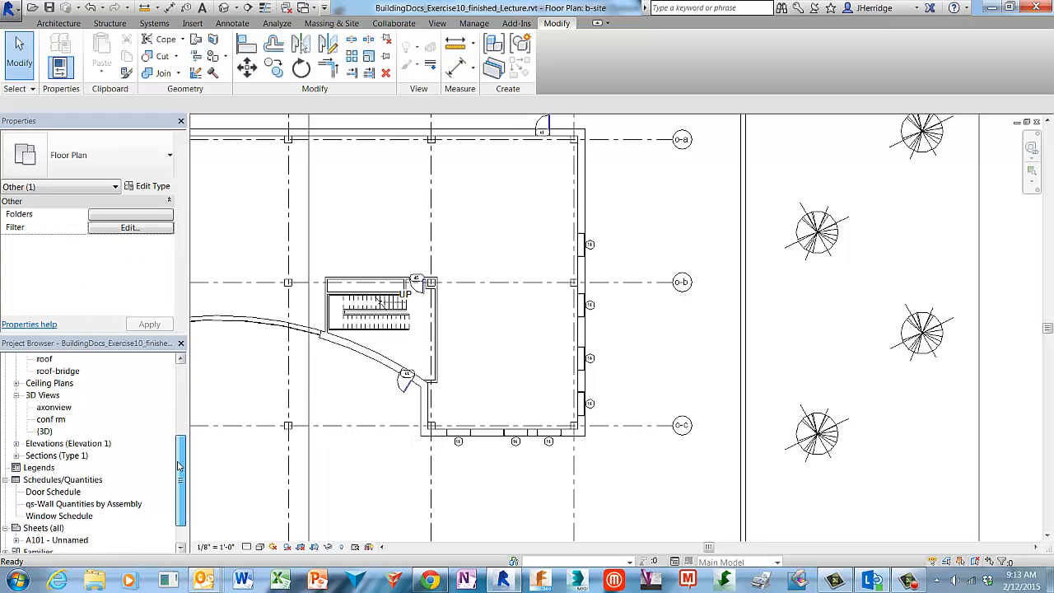
left_click(79, 517)
double_click(79, 517)
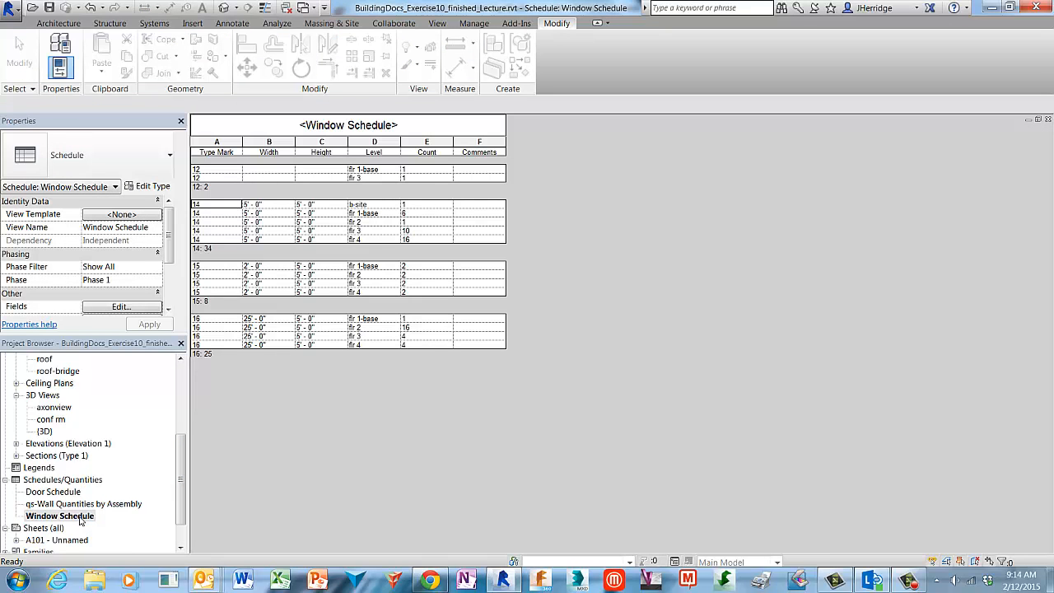
type("w1")
left_click_drag(182, 453, 190, 410)
scroll(46, 430, "up", 1)
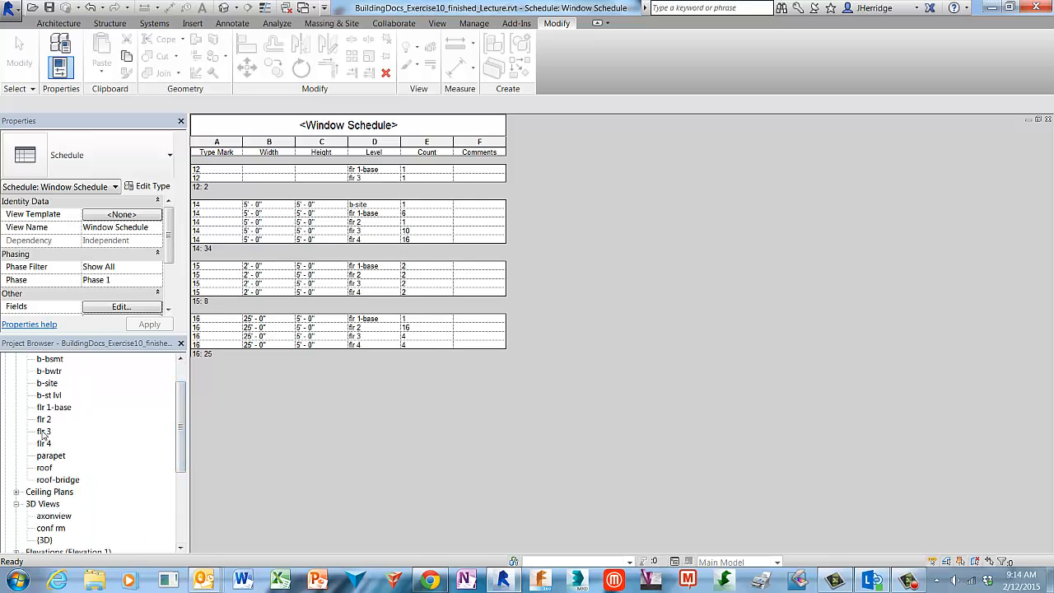
double_click(44, 432)
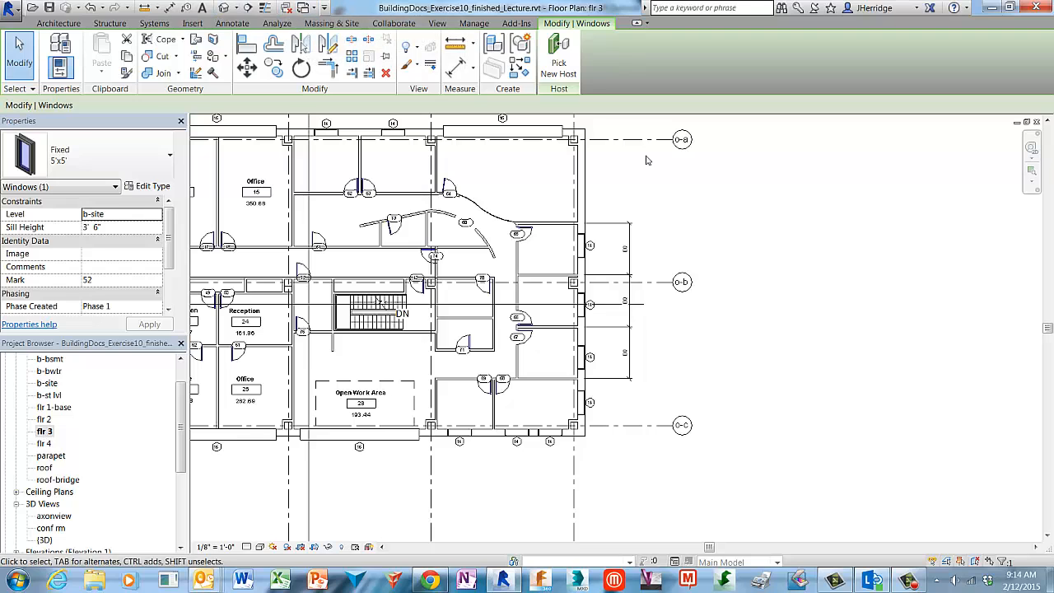
Close the b-site plan and tile the flr 3 plan and the Window Schedule side by side.
key("w")
key("t")
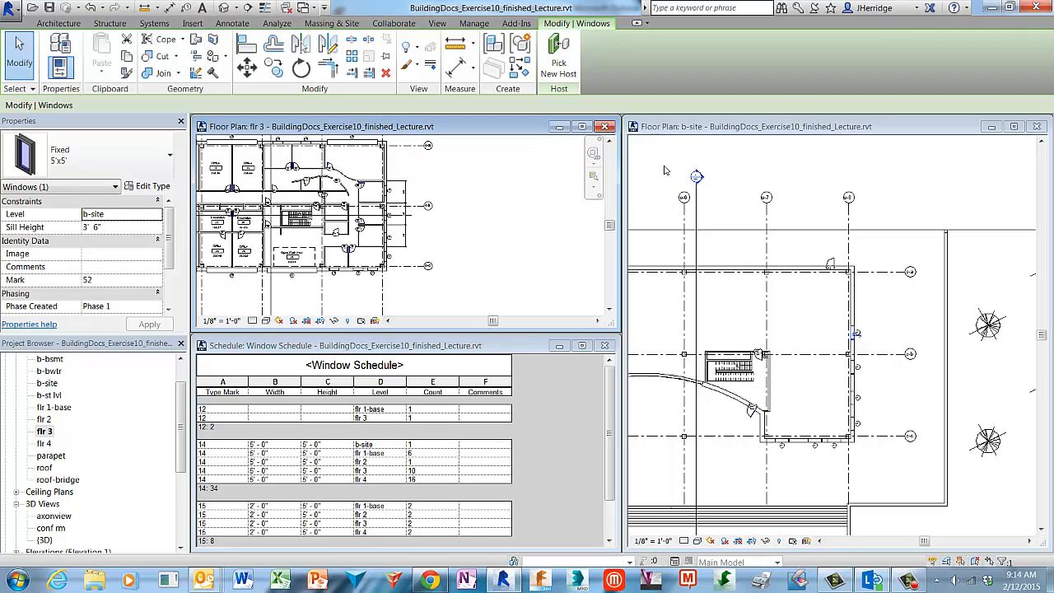
left_click(1037, 127)
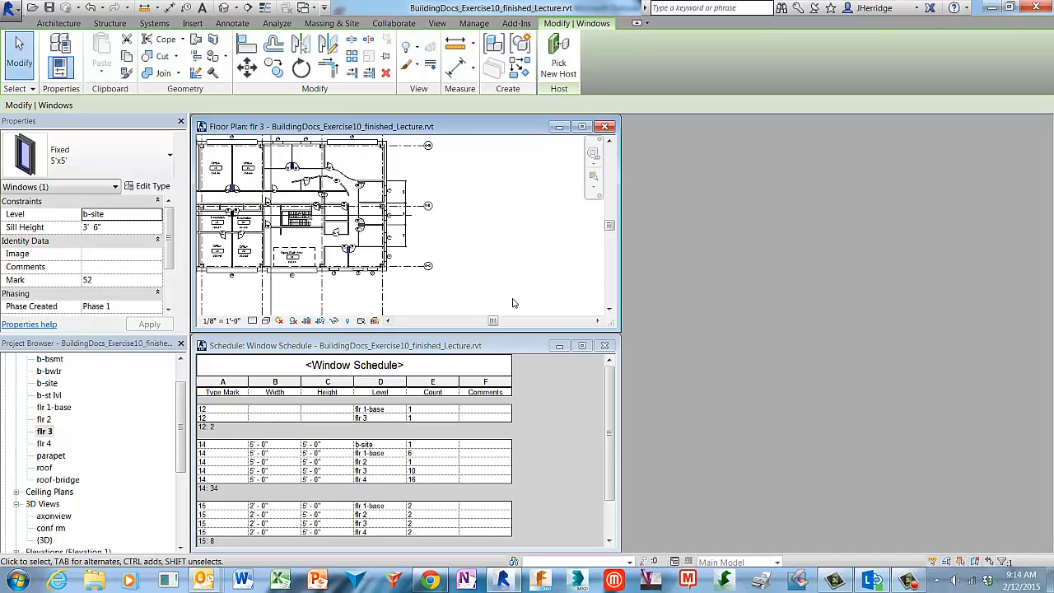
key("w")
key("t")
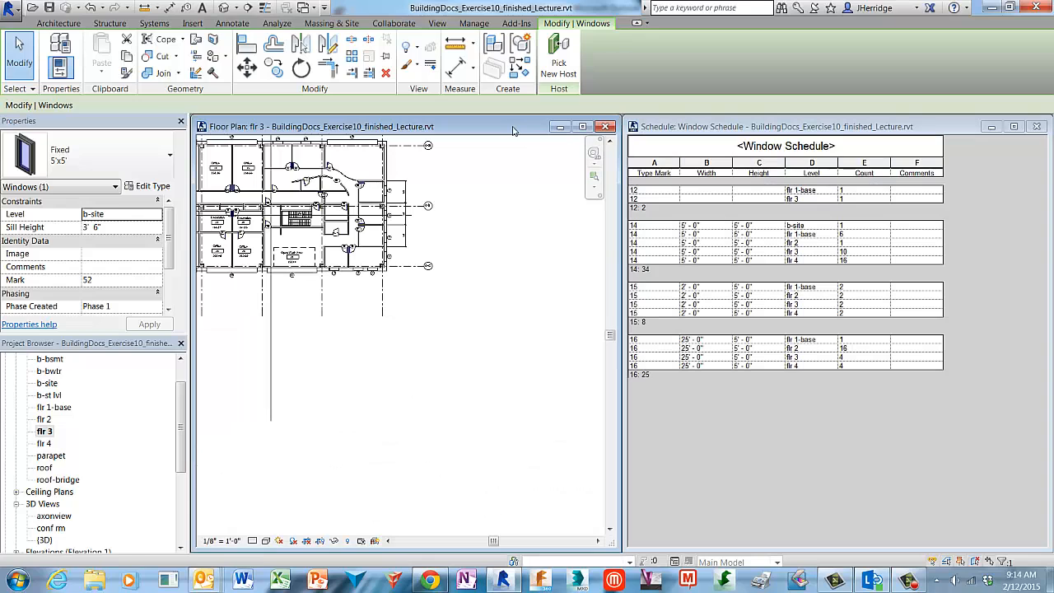
Highlight the flr 3 windows with type mark 14 in the model from the Window Schedule, showing them on the tiled plan.
scroll(414, 234, "up", 3)
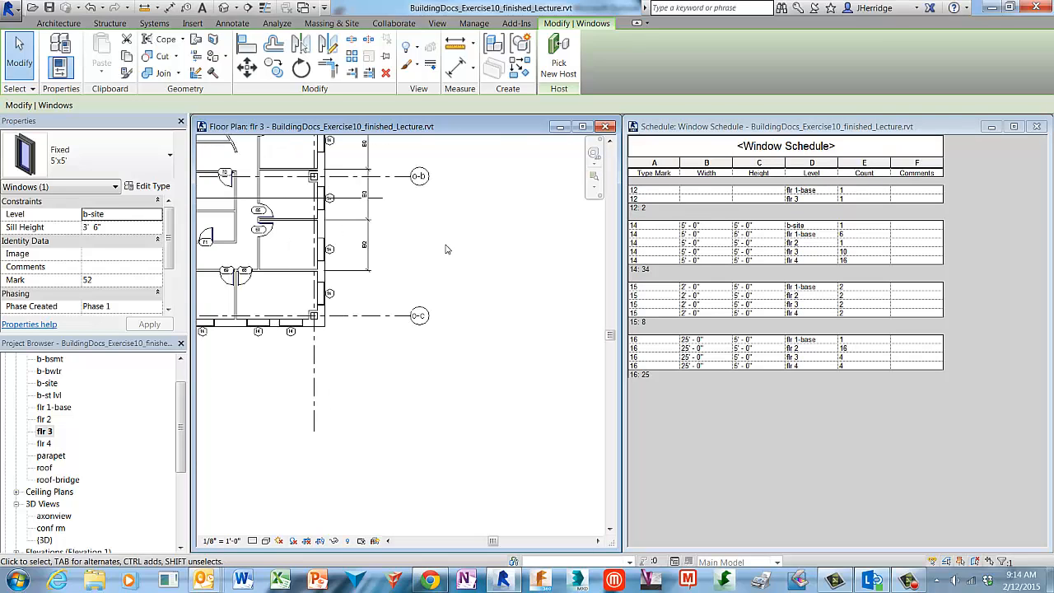
middle_click_drag(446, 249, 518, 310)
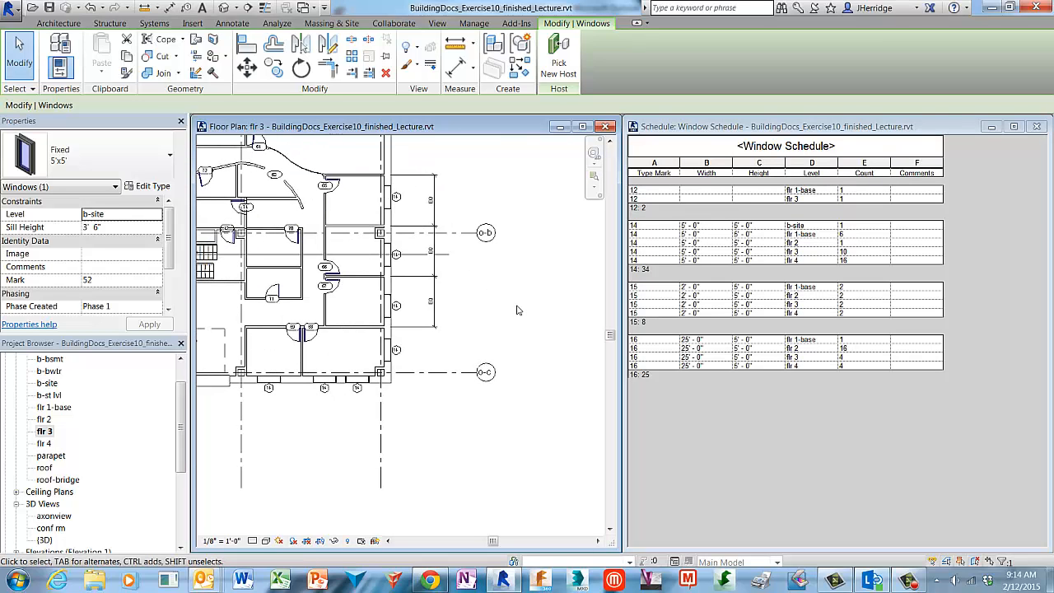
left_click_drag(180, 416, 184, 483)
left_click(73, 492)
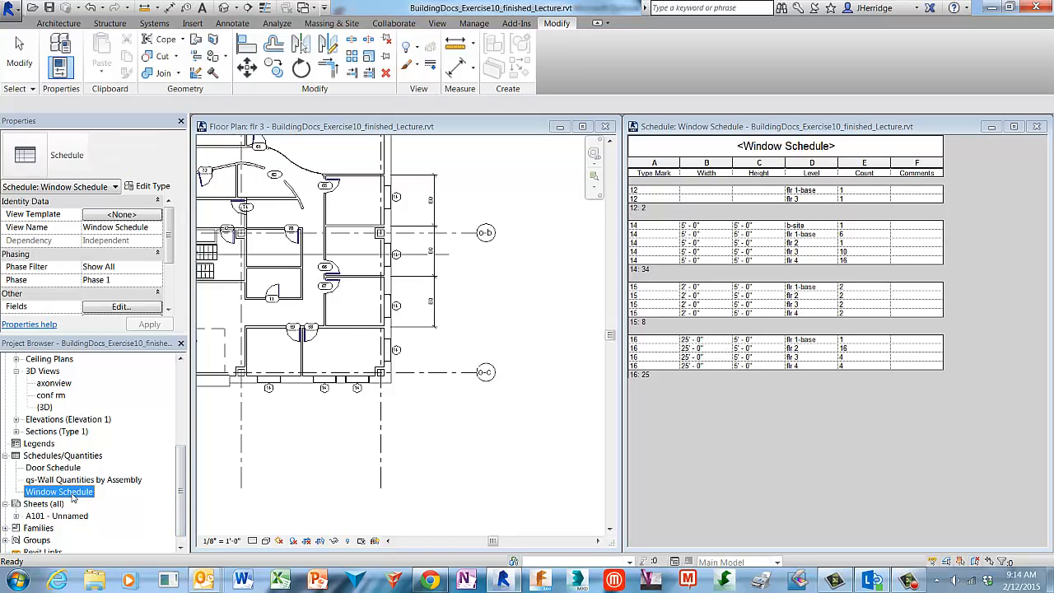
scroll(167, 247, "down", 3)
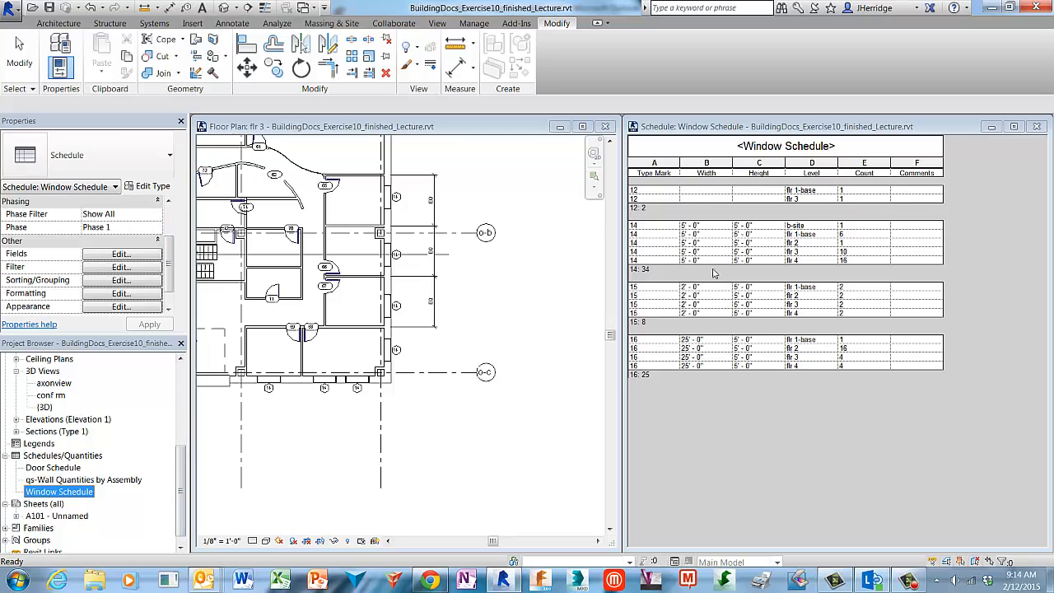
left_click(650, 252)
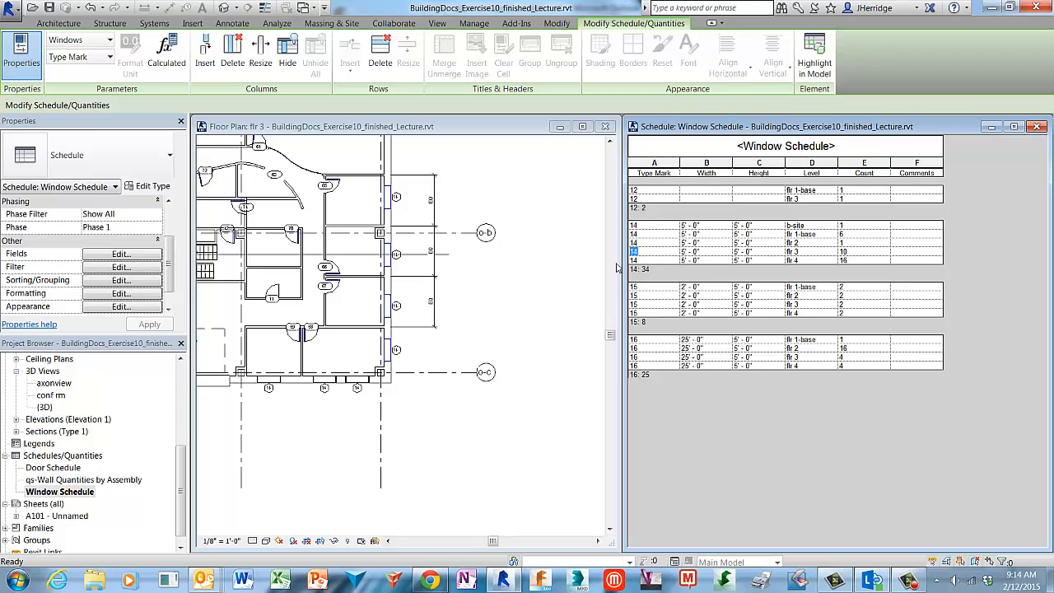
left_click(822, 70)
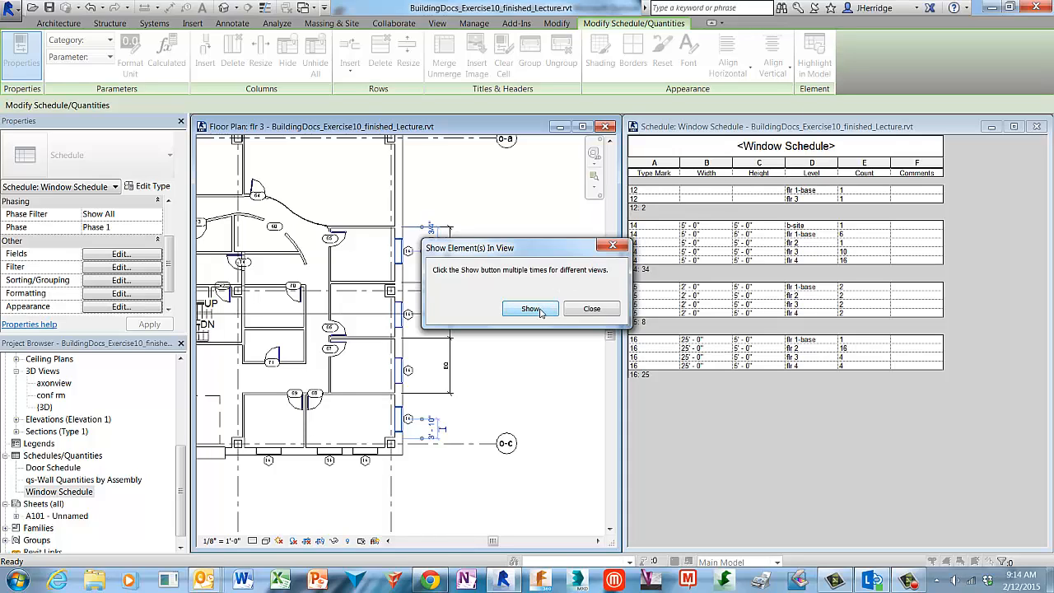
left_click(591, 309)
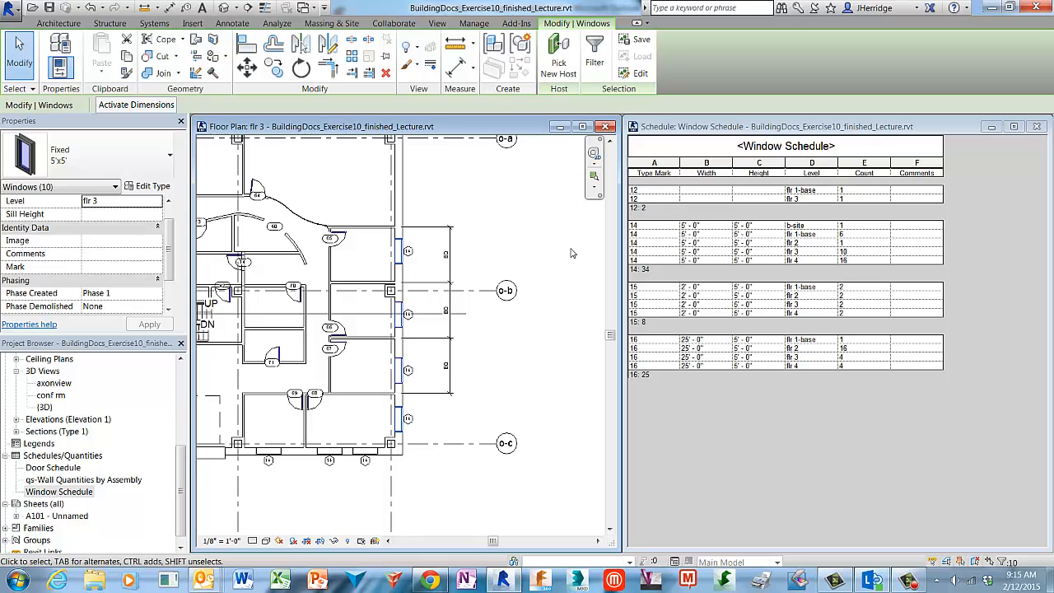
Highlight the flr 3 windows with type mark 15 in the model from the schedule.
left_click(659, 305)
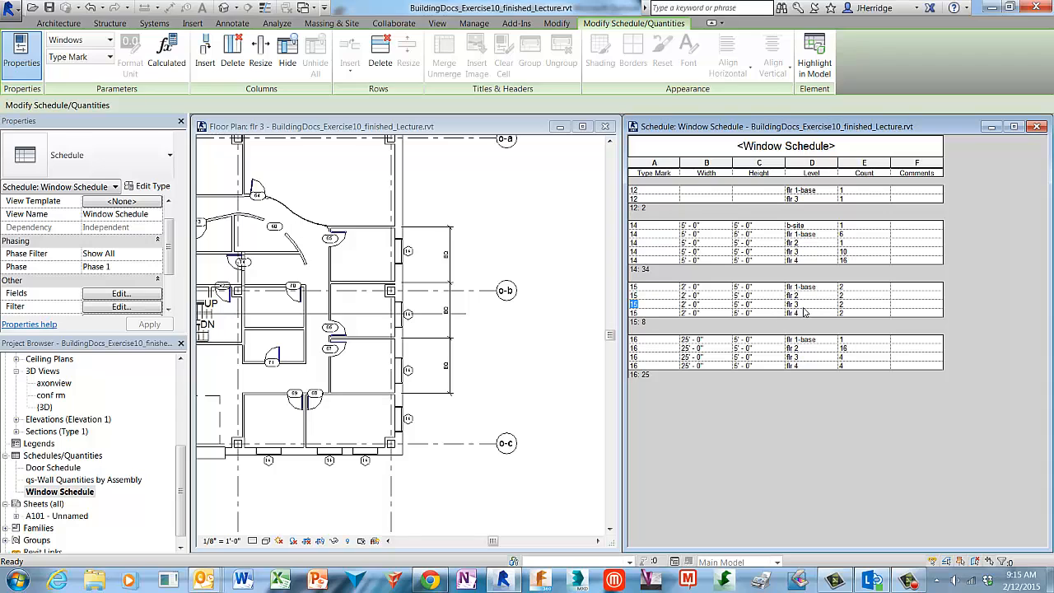
left_click(824, 65)
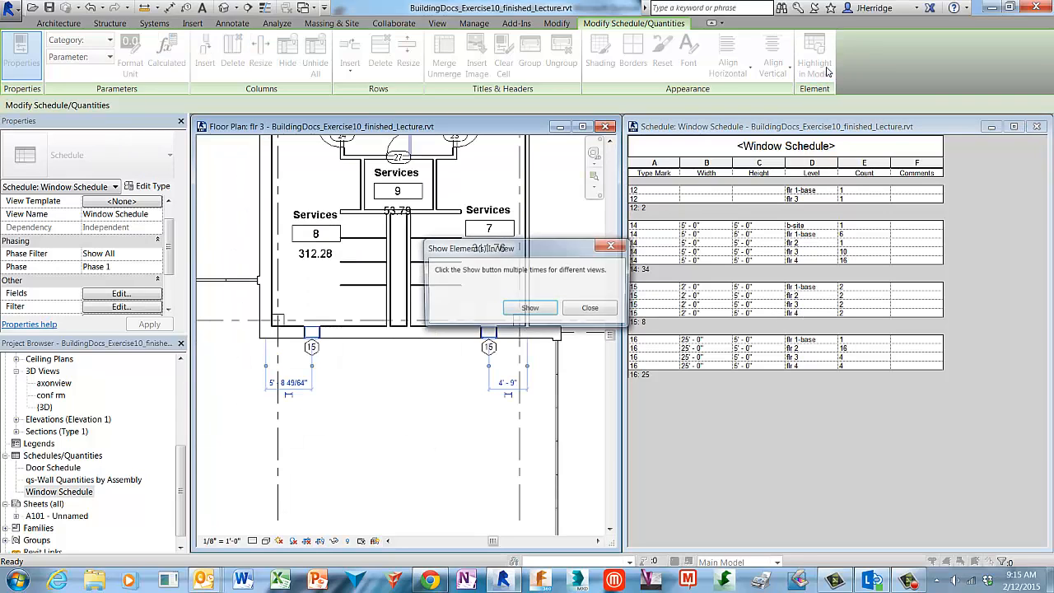
left_click(608, 311)
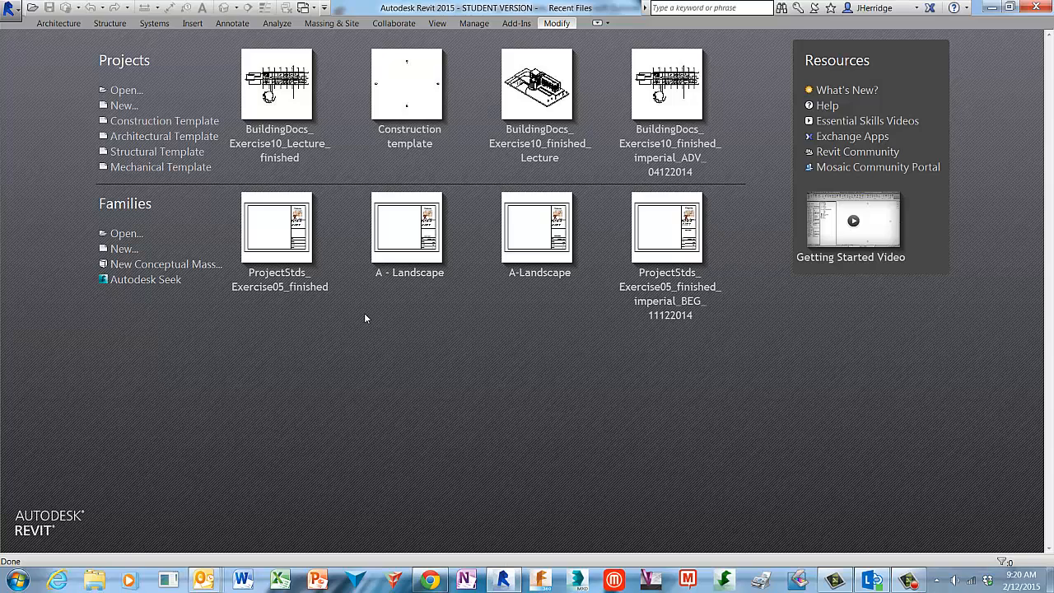
Open the project BuildingDocs_Exercise10_imperial_ADV_04122014.rvt from the 12_Building Docs_Schedules folder in Revit Fundamentals.
left_click(125, 91)
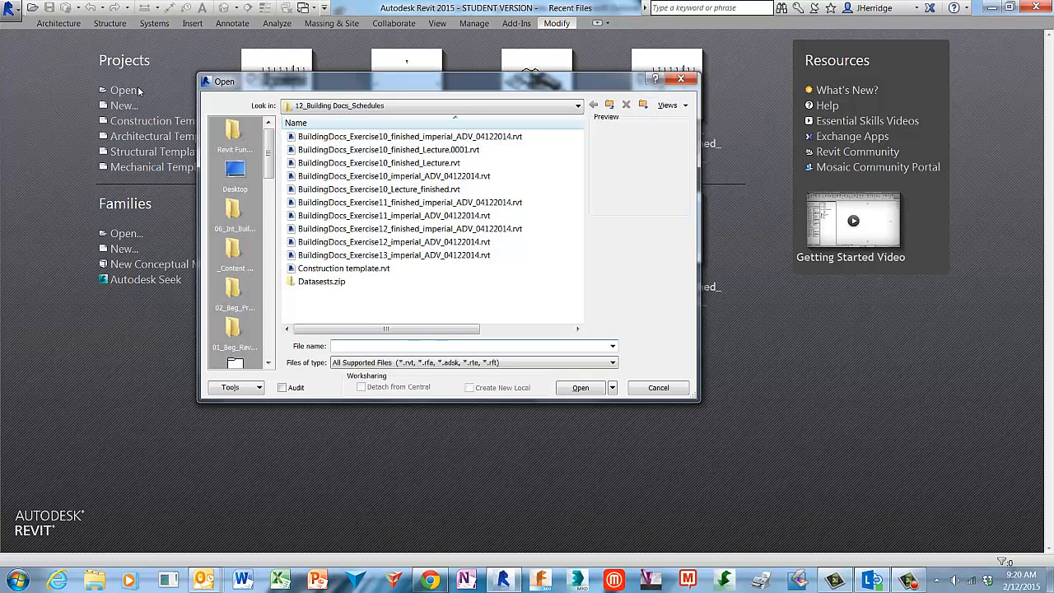
left_click(246, 142)
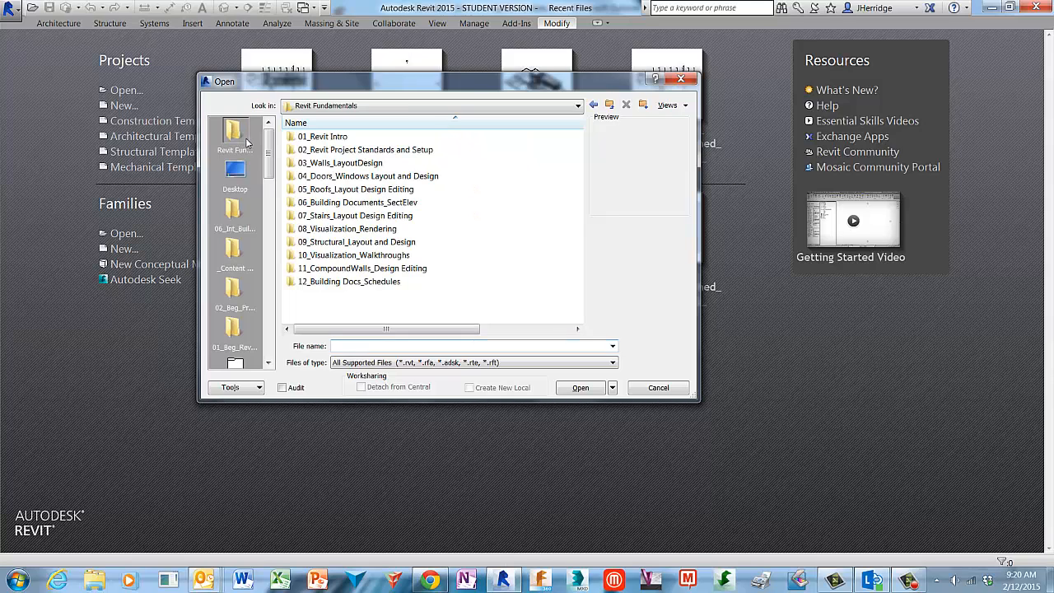
left_click(291, 284)
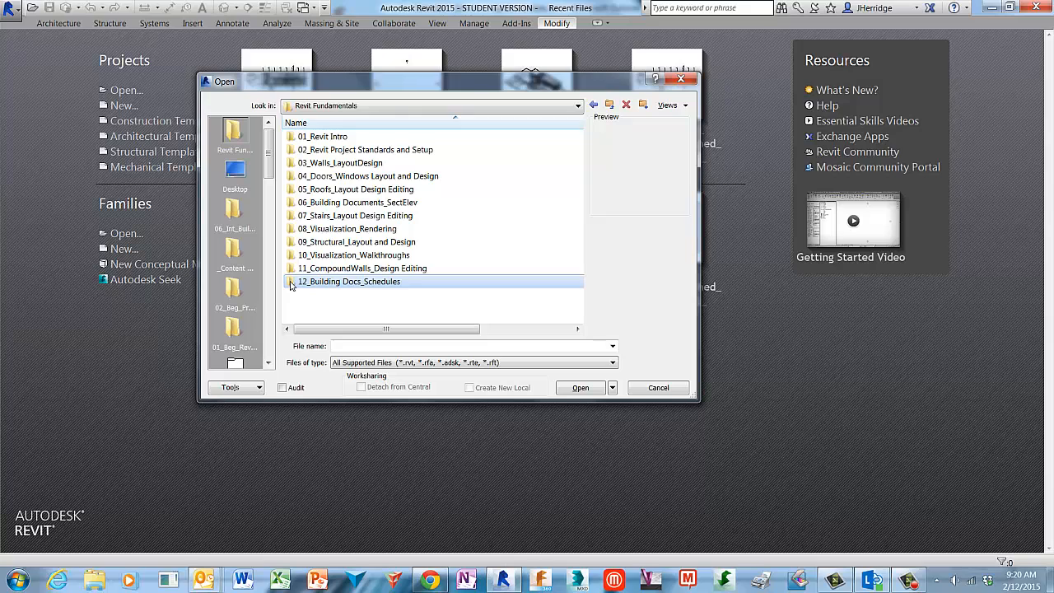
double_click(290, 283)
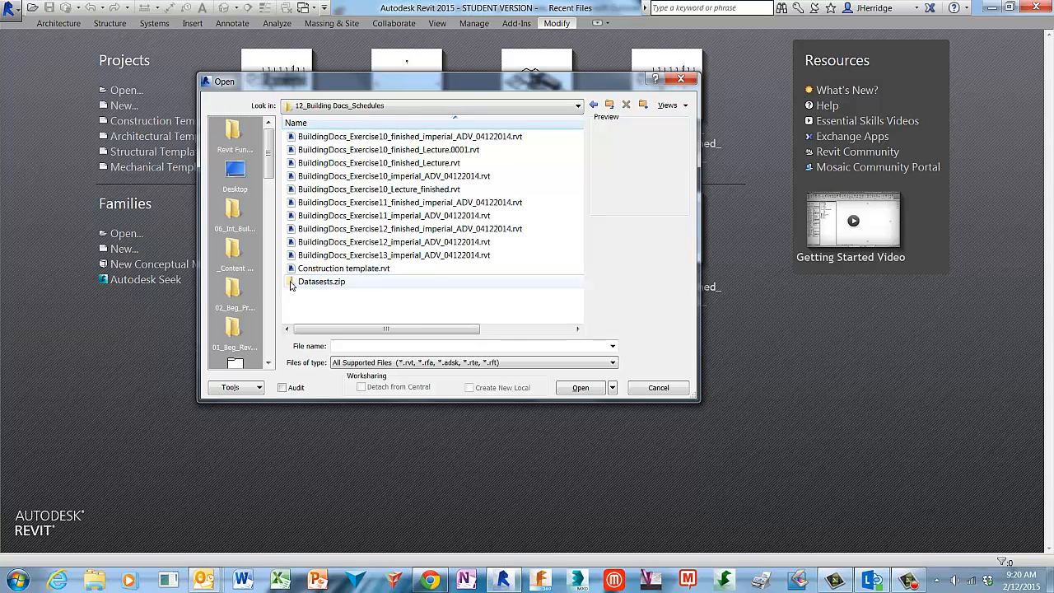
left_click(506, 175)
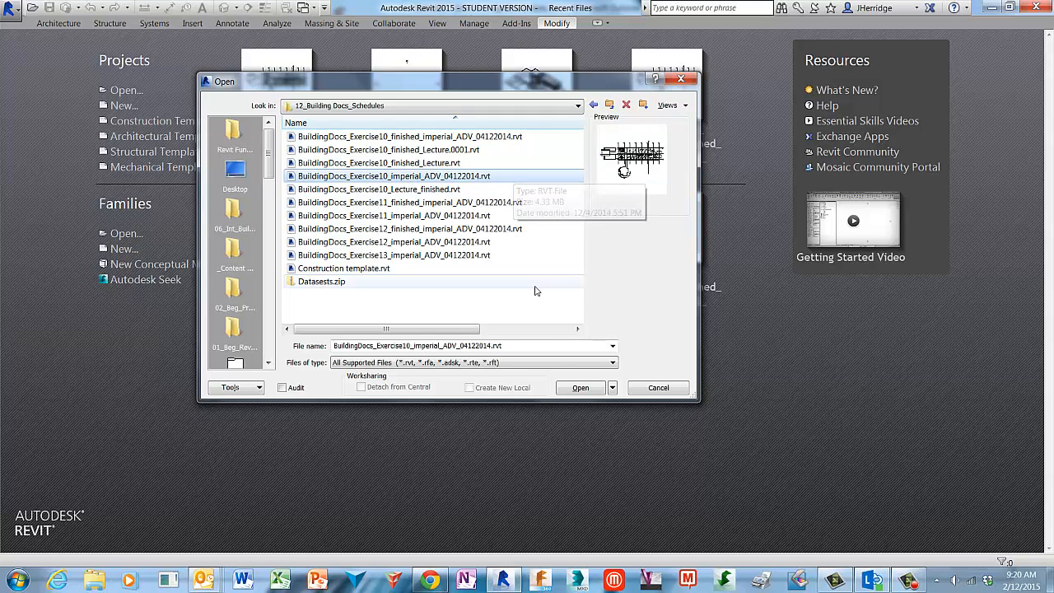
left_click(581, 388)
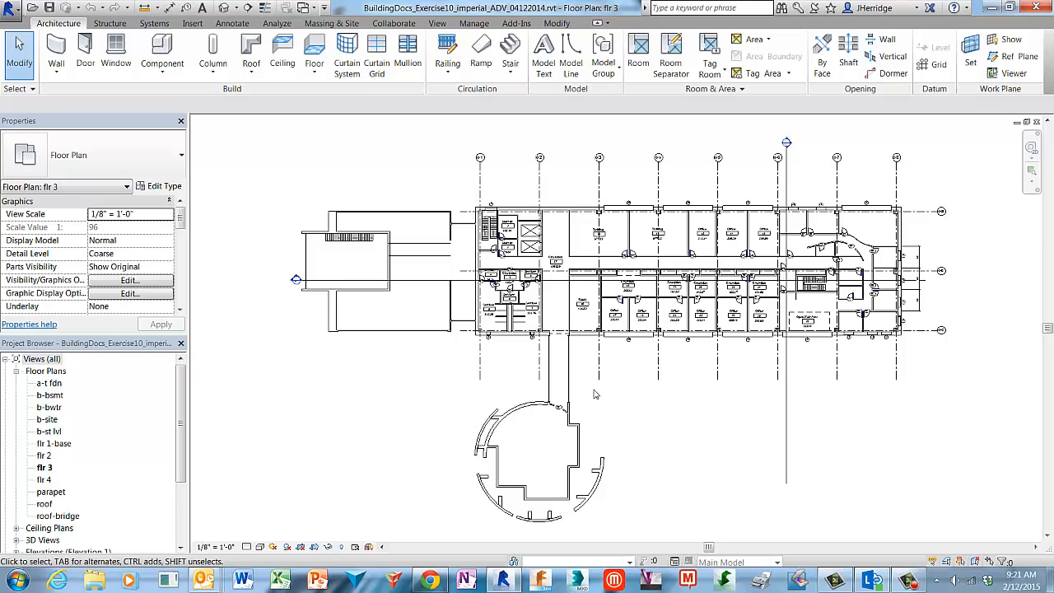
Examine the type properties of the Fixed 5'x5' window just above grid O-C on the flr 3 plan, including its Type Mark.
left_click(62, 375)
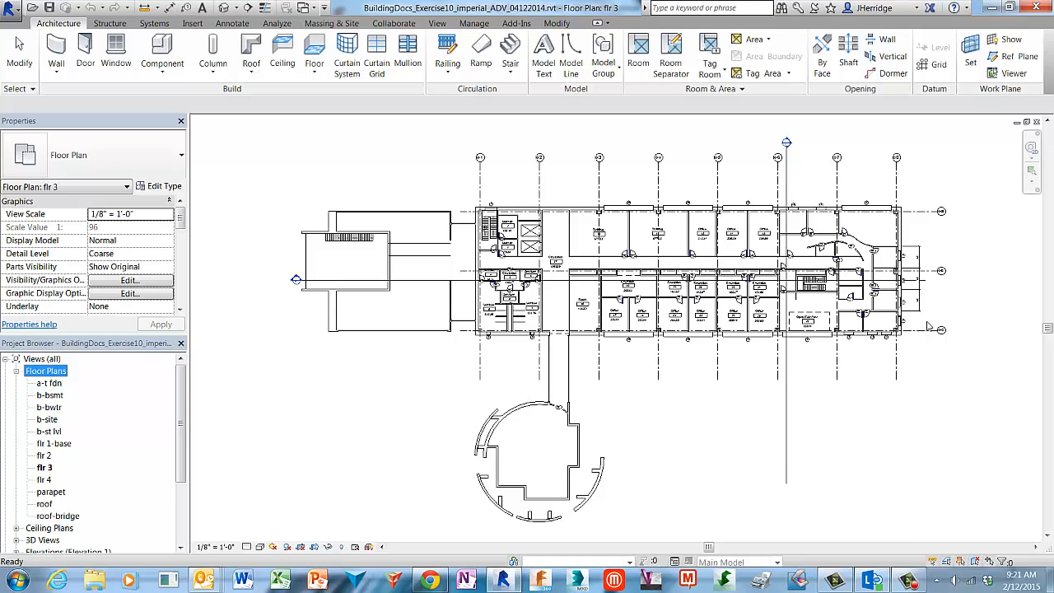
scroll(929, 328, "up", 3)
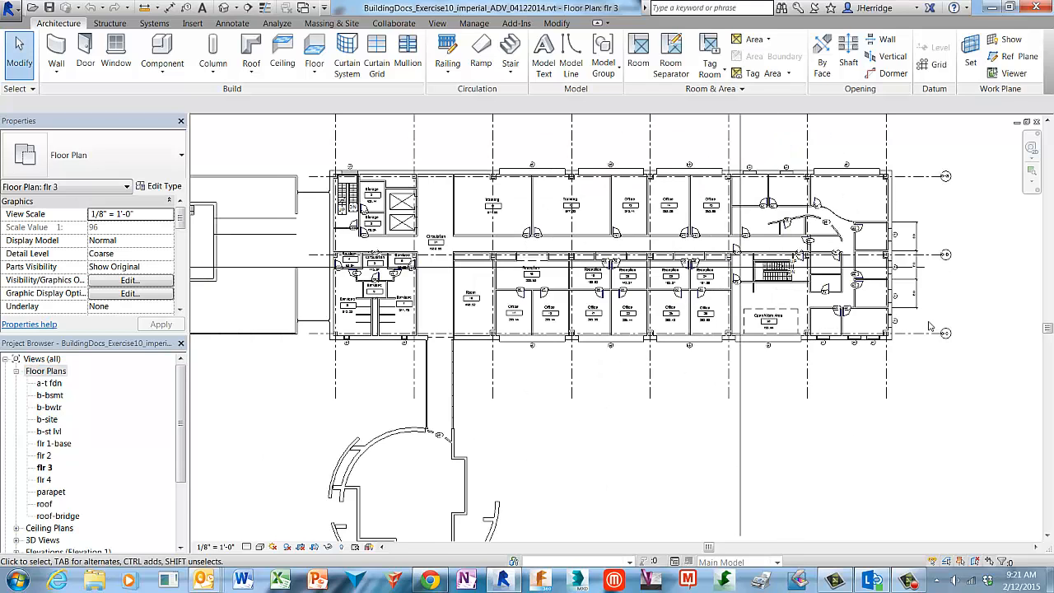
scroll(929, 328, "up", 4)
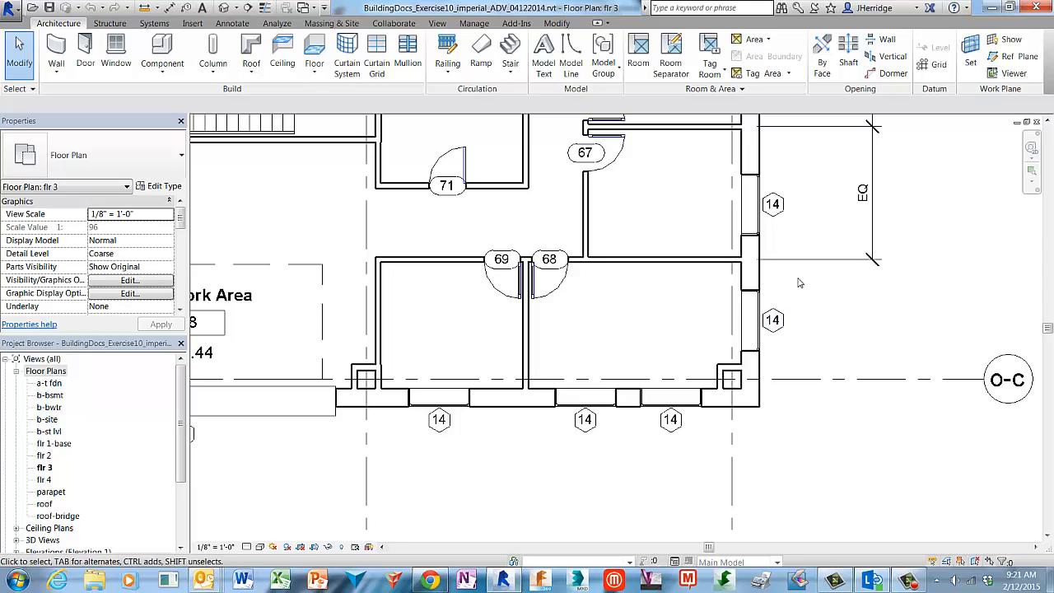
left_click(758, 306)
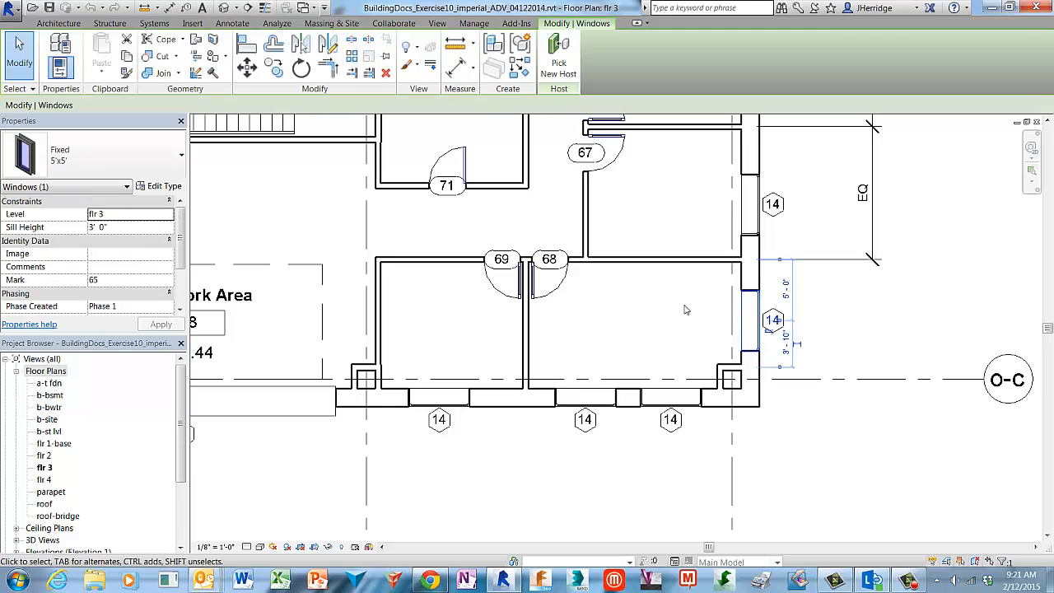
left_click(165, 187)
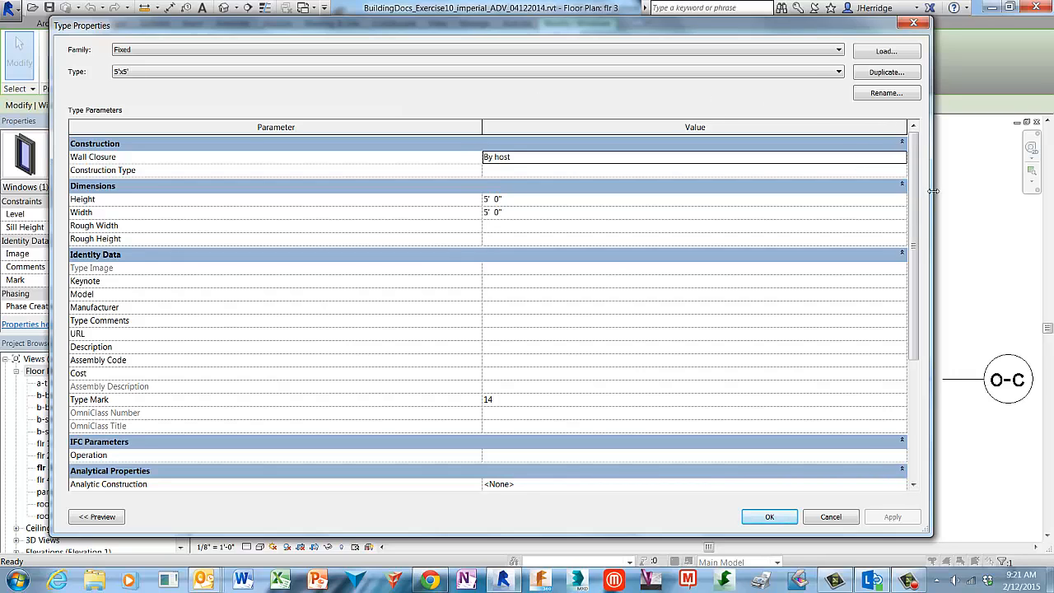
left_click_drag(936, 188, 632, 213)
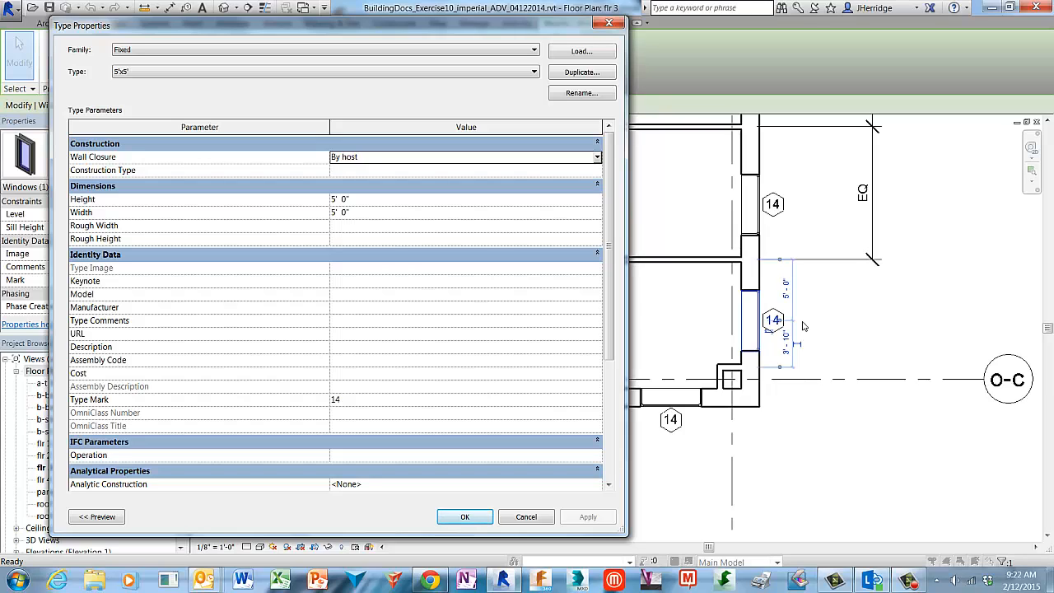
left_click(526, 518)
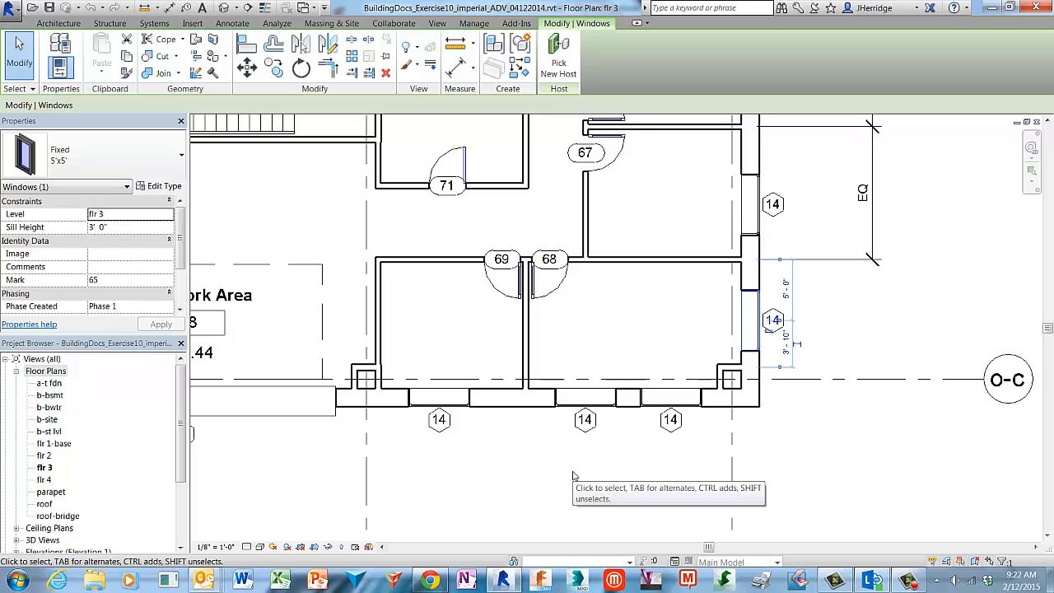
left_click(464, 224)
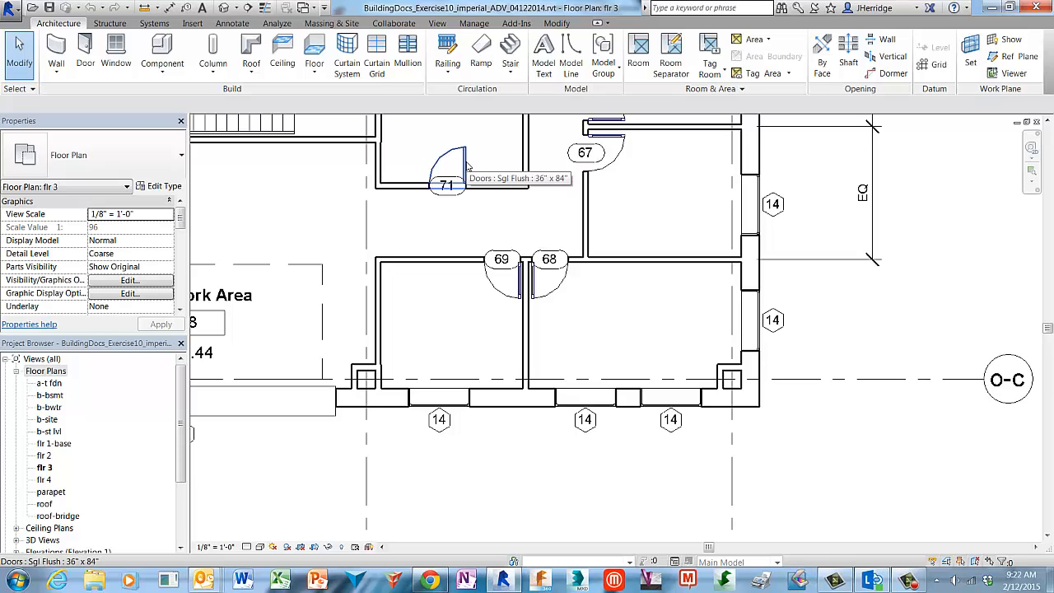
Examine door 71's type properties and its instance properties, comparing the Type Mark with the Mark.
left_click(467, 167)
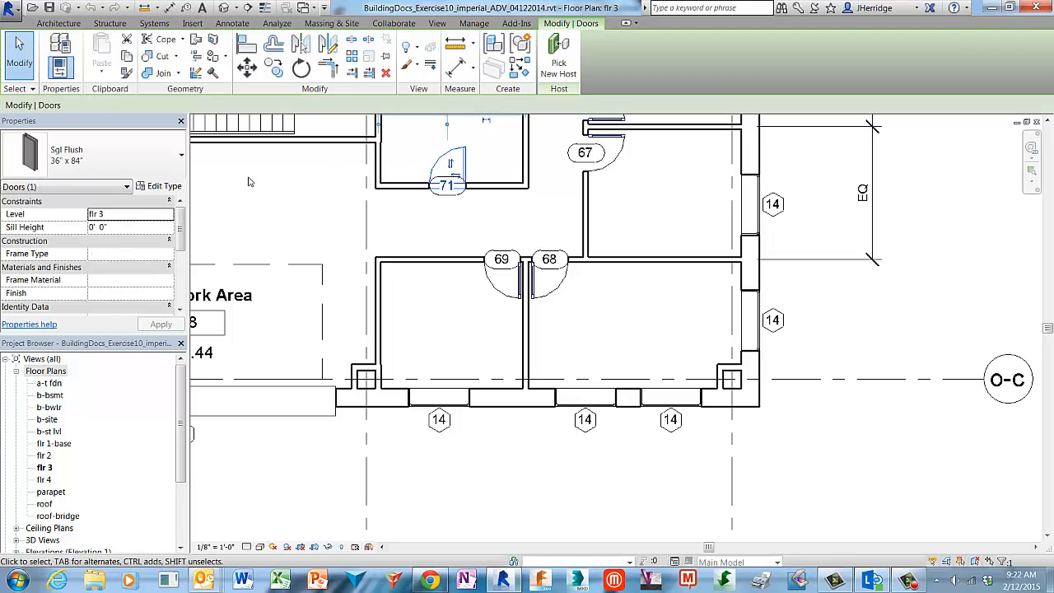
left_click(164, 186)
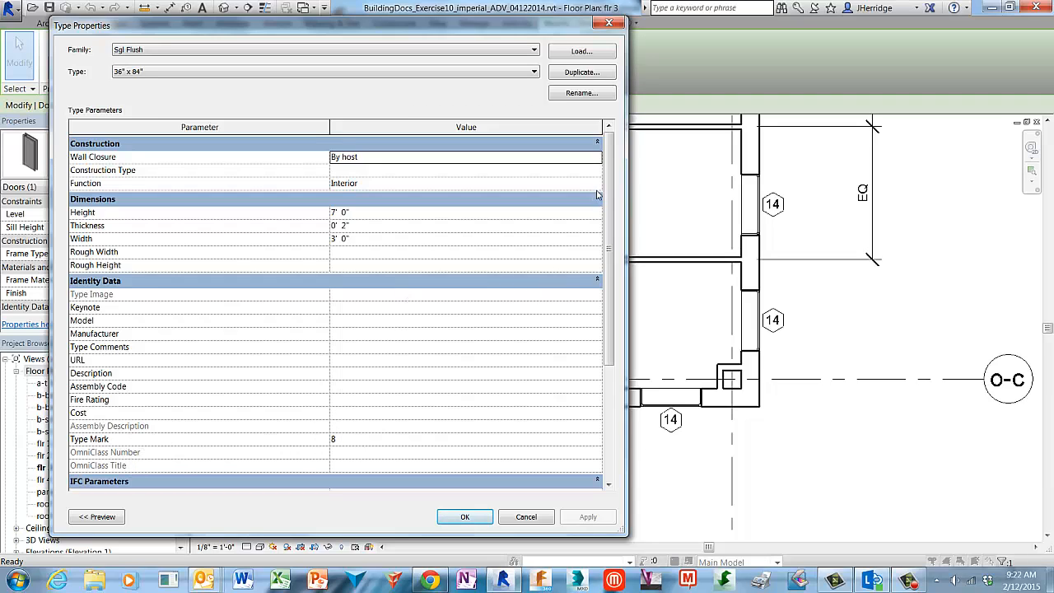
mouse_move(609, 194)
left_mouse_down()
mouse_move(618, 317)
mouse_move(624, 181)
left_mouse_up()
left_click(543, 519)
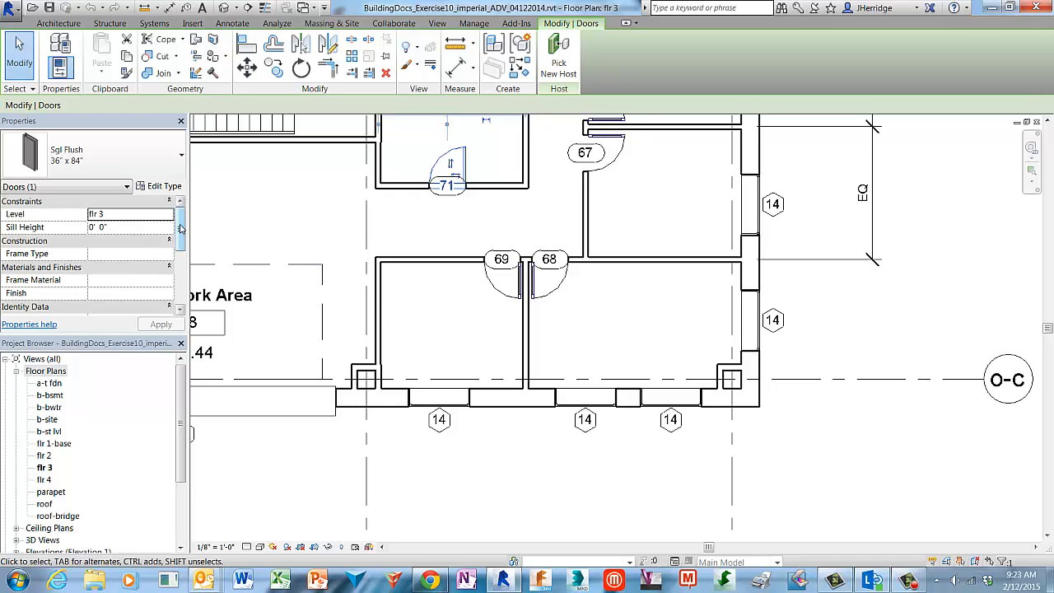
left_click_drag(181, 226, 189, 254)
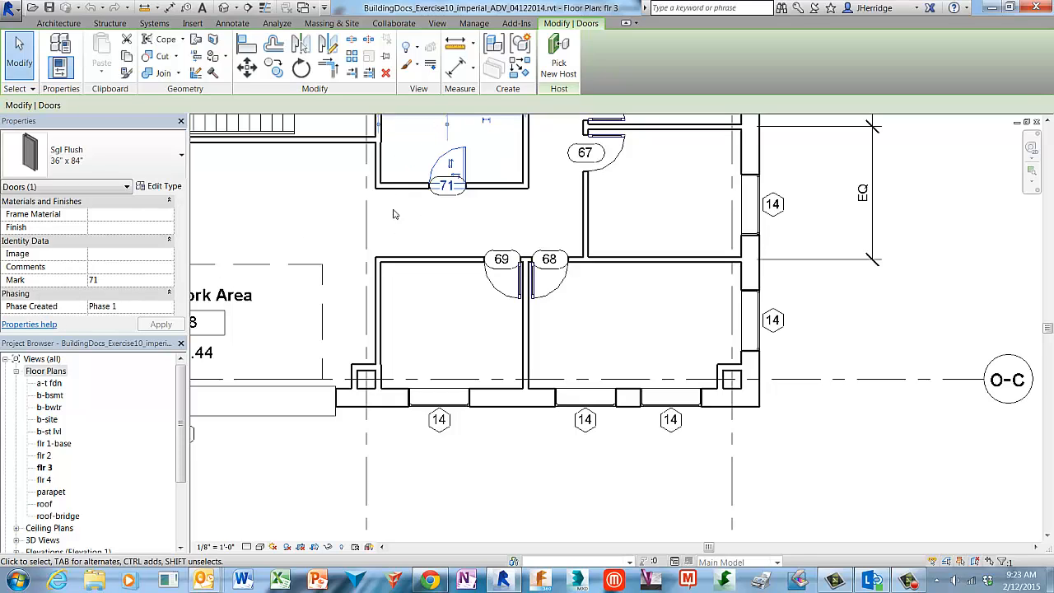
left_click(457, 211)
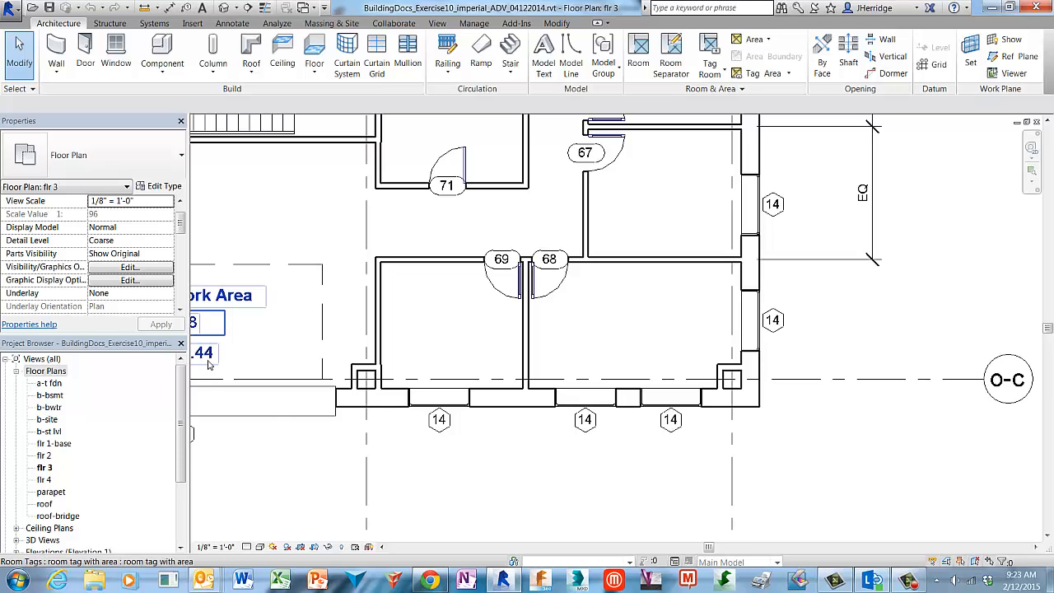
Create a new Schedule/Quantities schedule of building components for the Windows category.
scroll(183, 399, "down", 3)
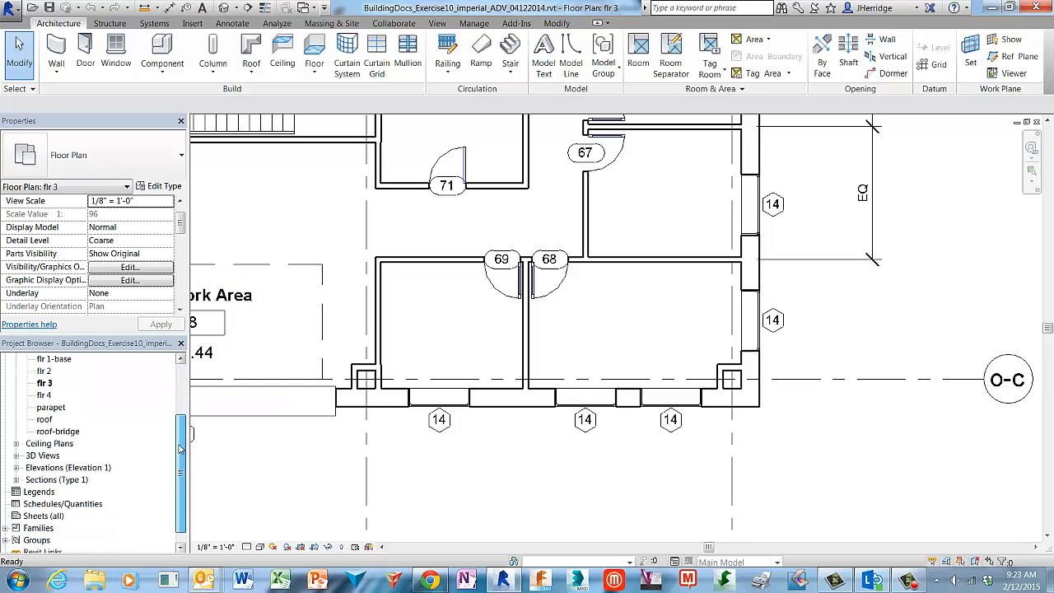
left_click(98, 493)
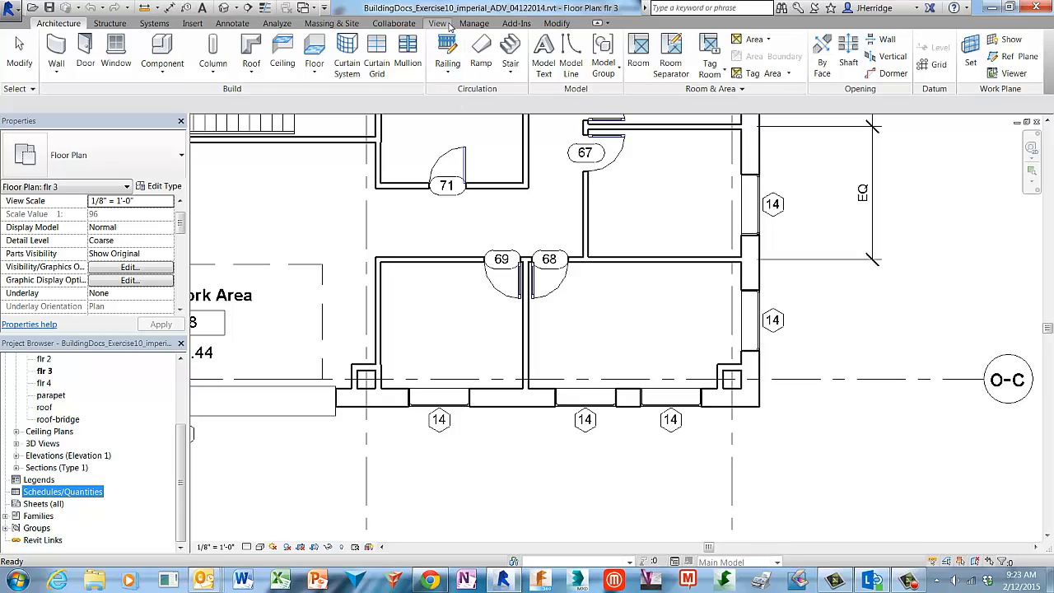
left_click(439, 23)
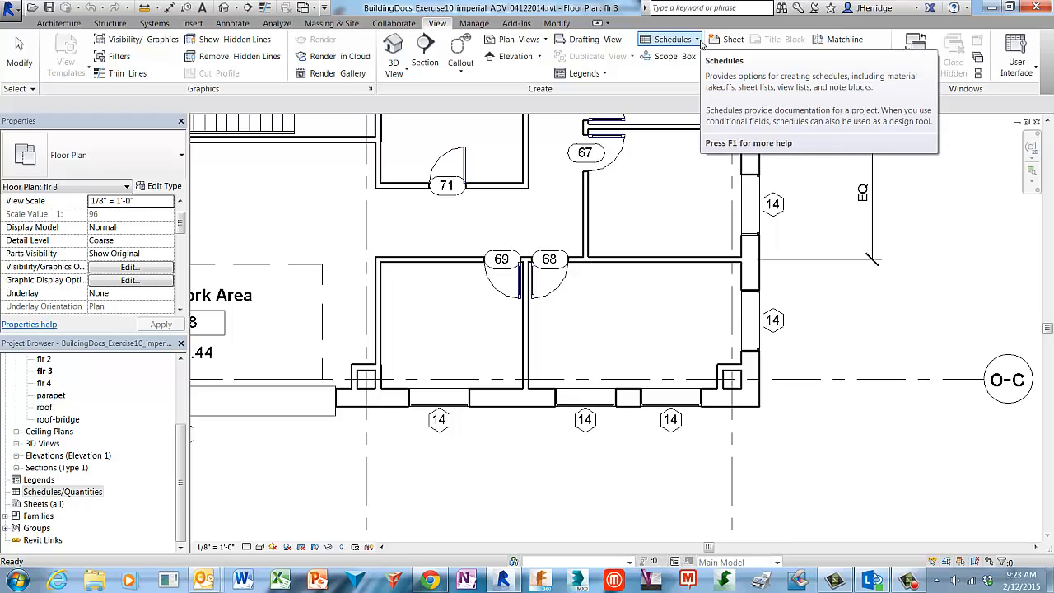
left_click(700, 43)
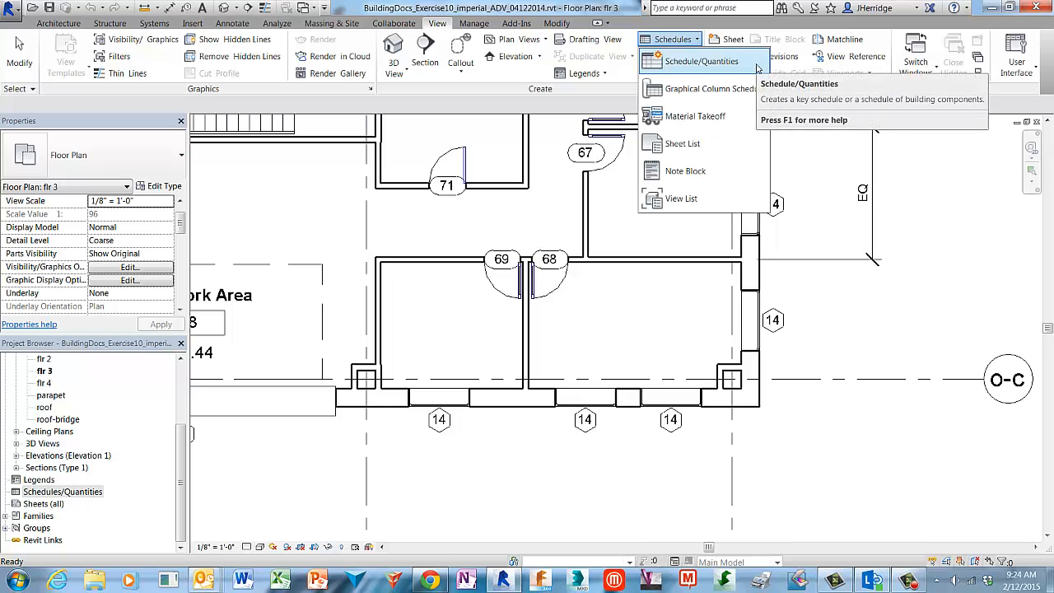
left_click(757, 68)
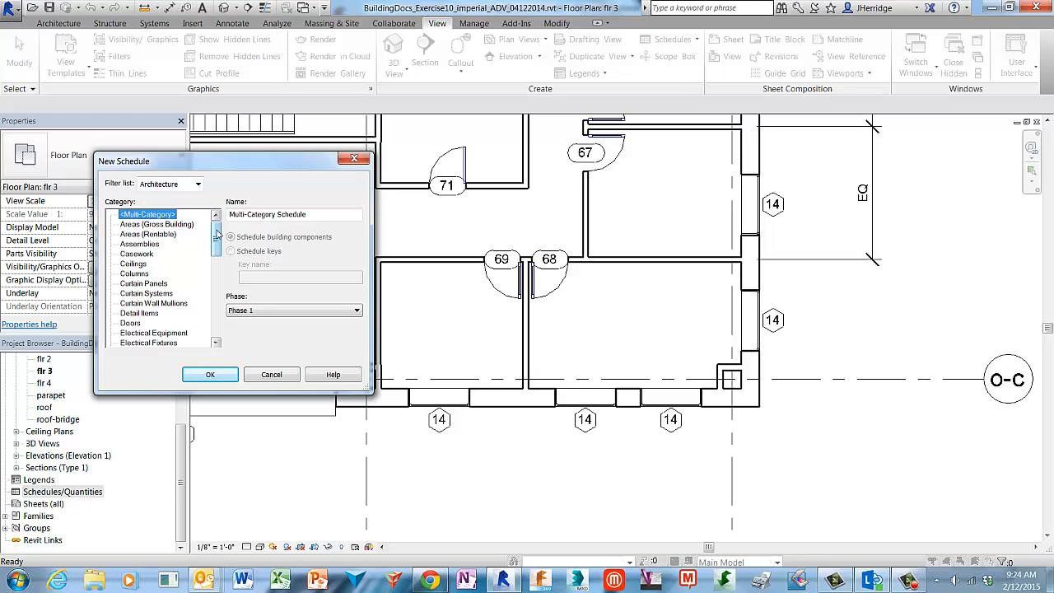
left_click_drag(218, 237, 218, 318)
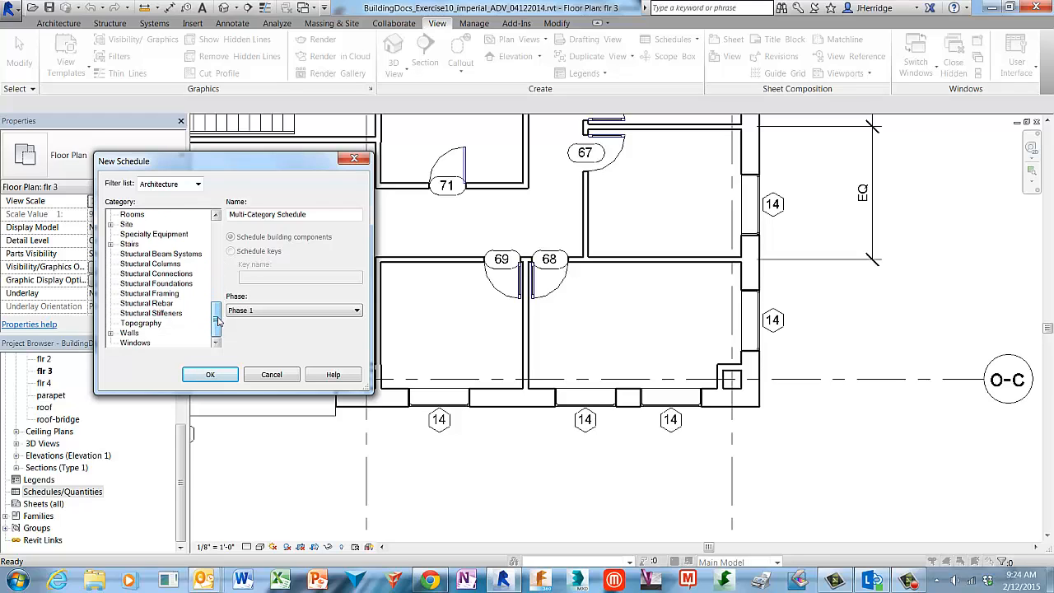
left_click(150, 344)
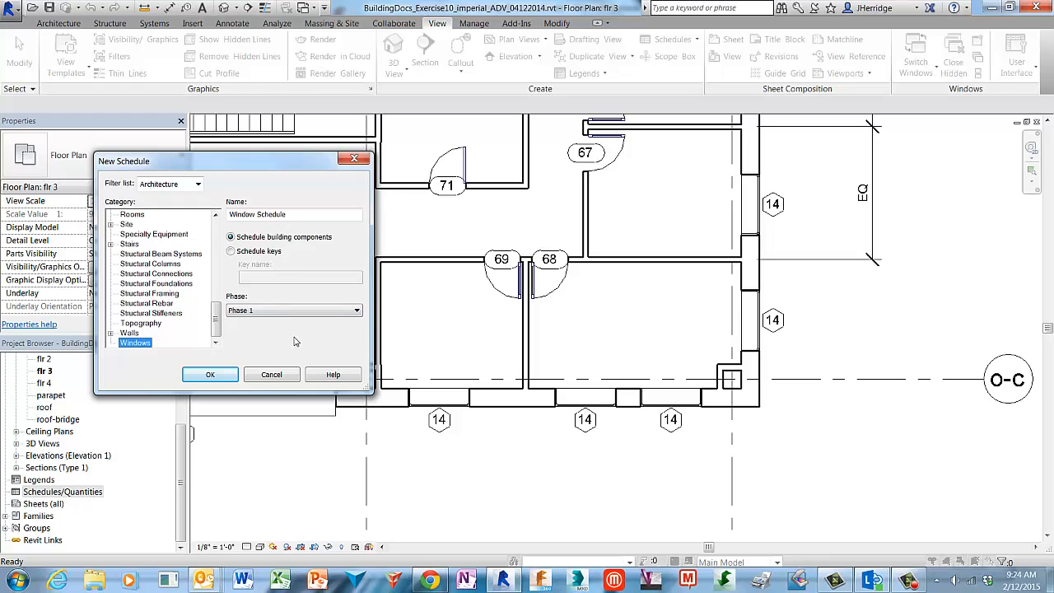
left_click(234, 378)
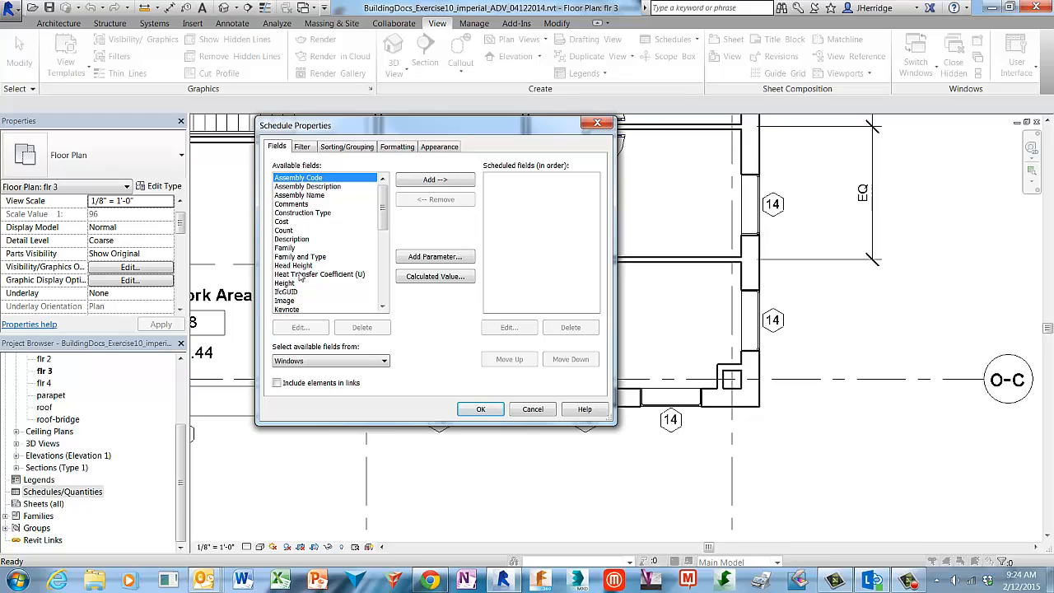
Add the Comments, Count, Height and Level fields to the window schedule.
left_click(310, 205)
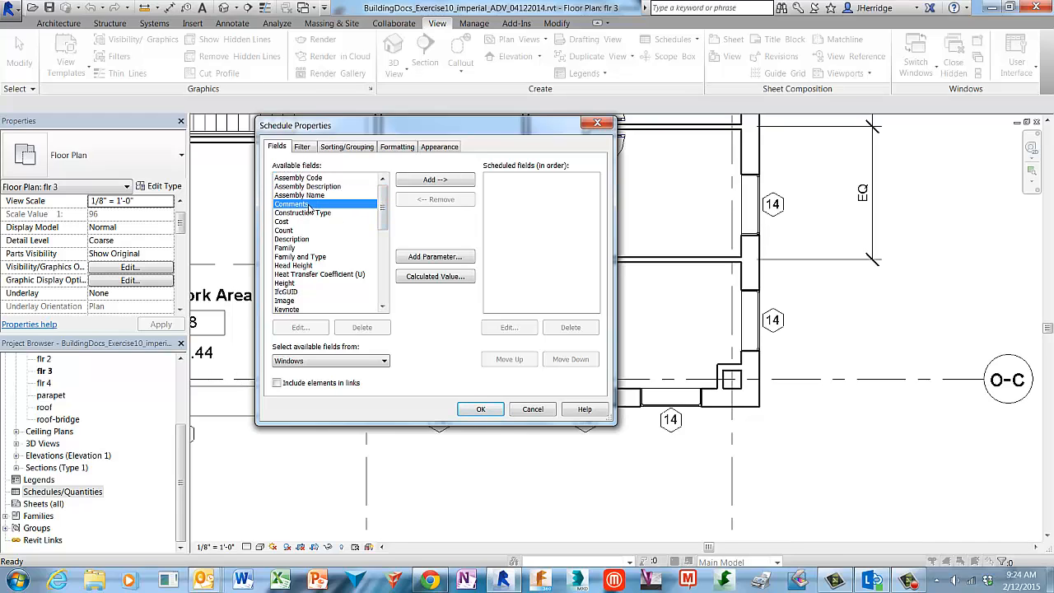
left_click(468, 183)
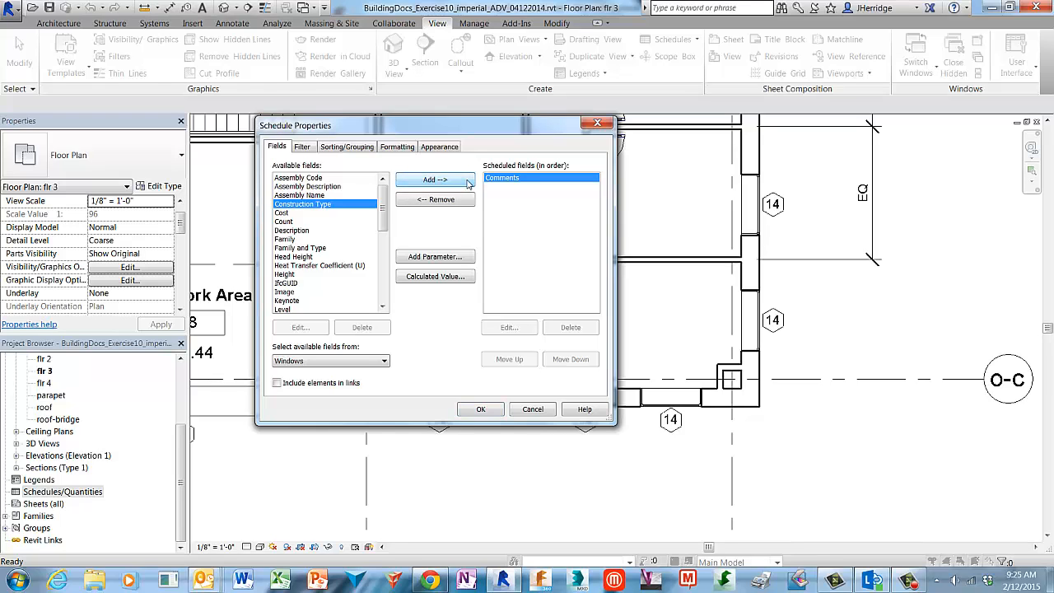
left_click(289, 223)
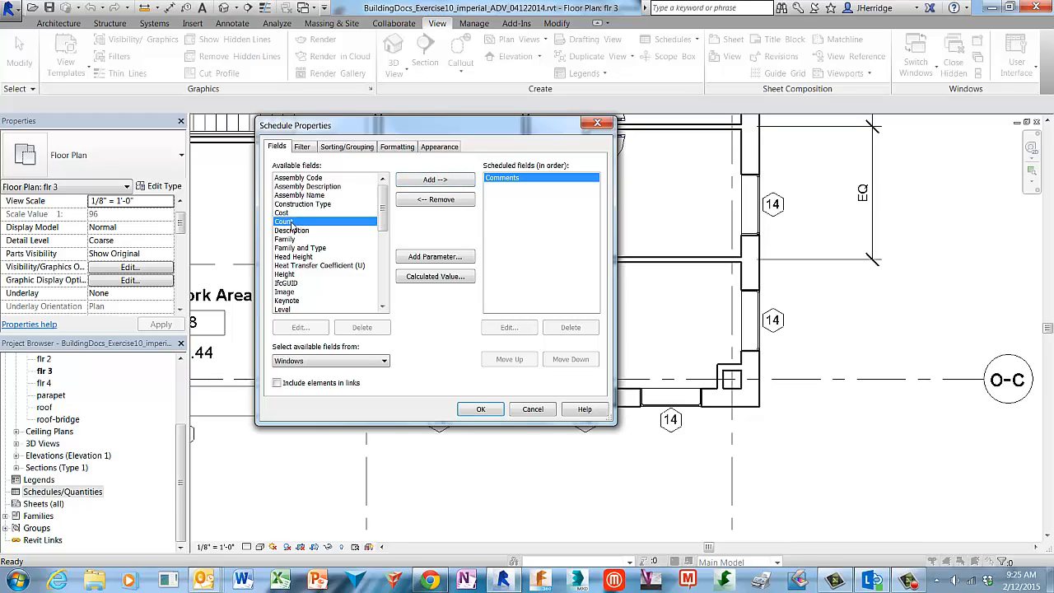
left_click(459, 180)
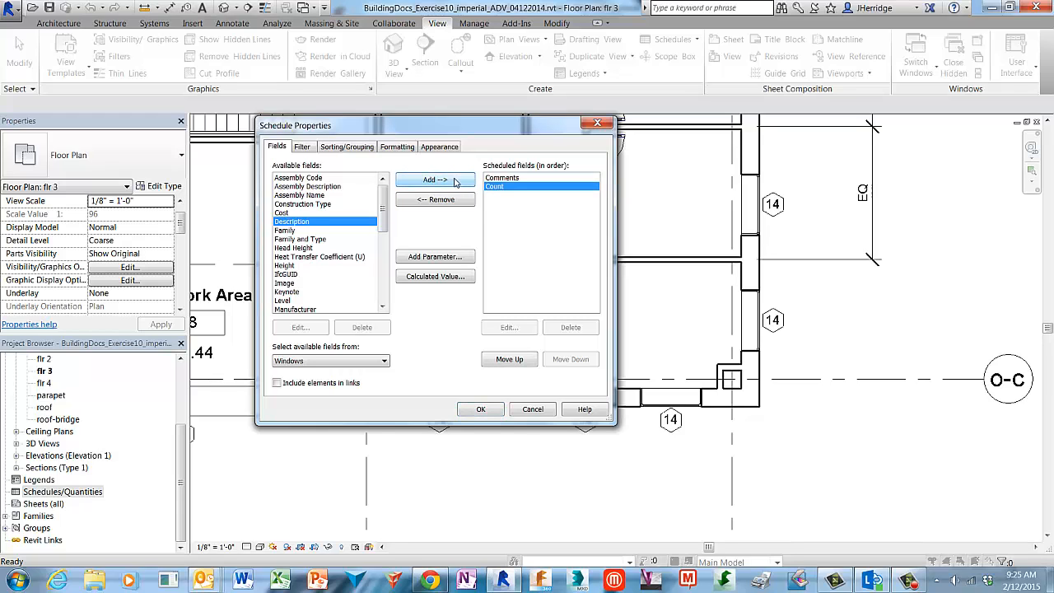
left_click(292, 266)
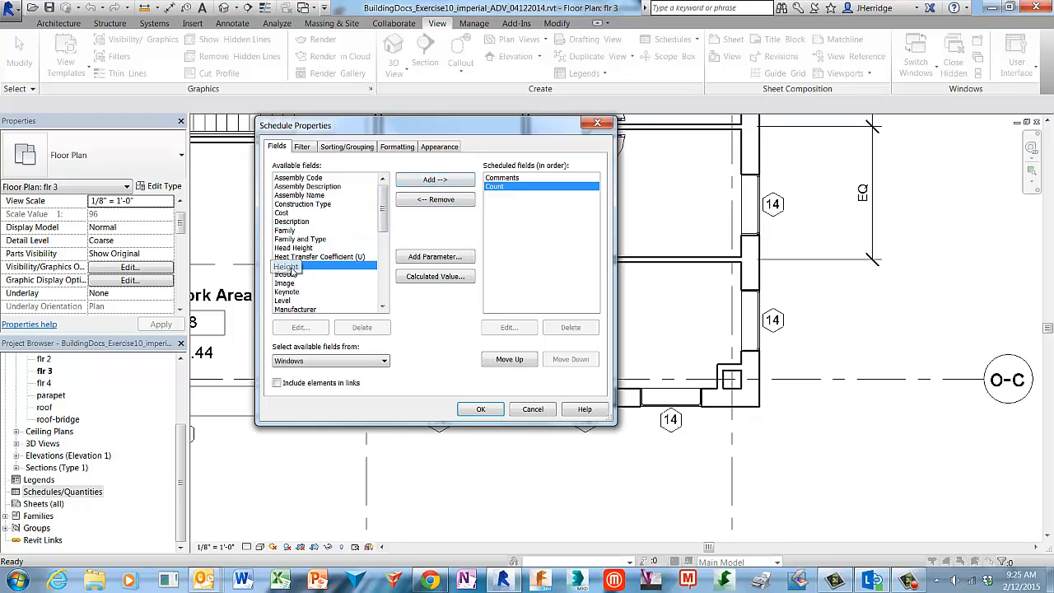
left_click(470, 181)
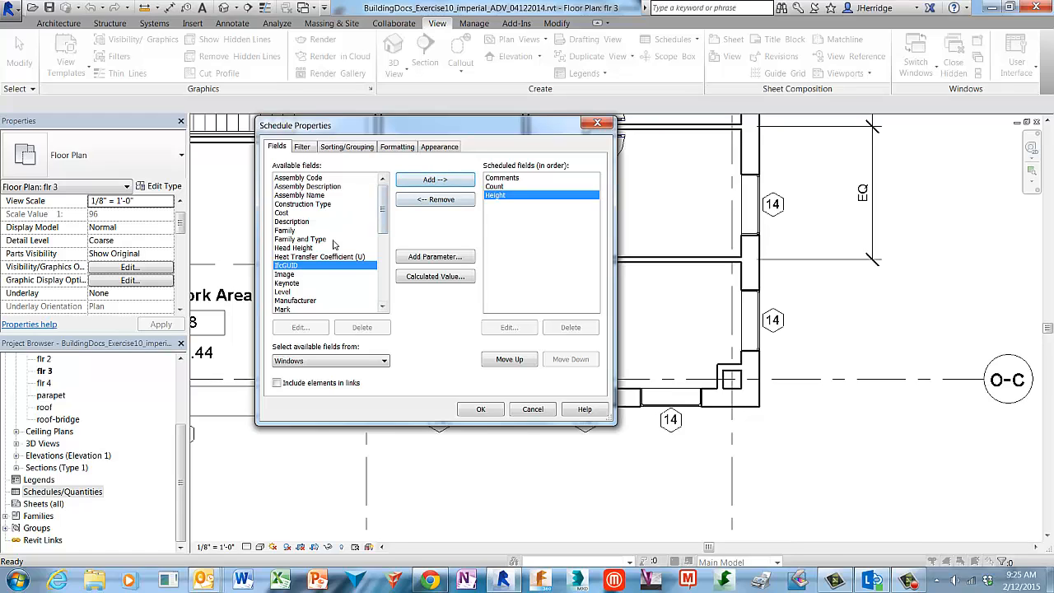
left_click(286, 293)
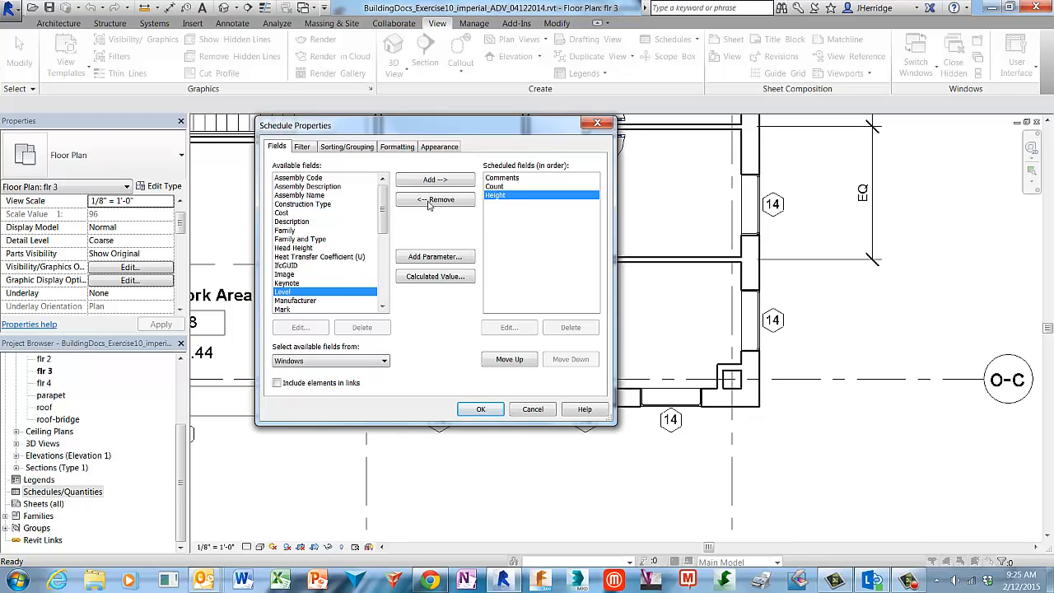
left_click(455, 181)
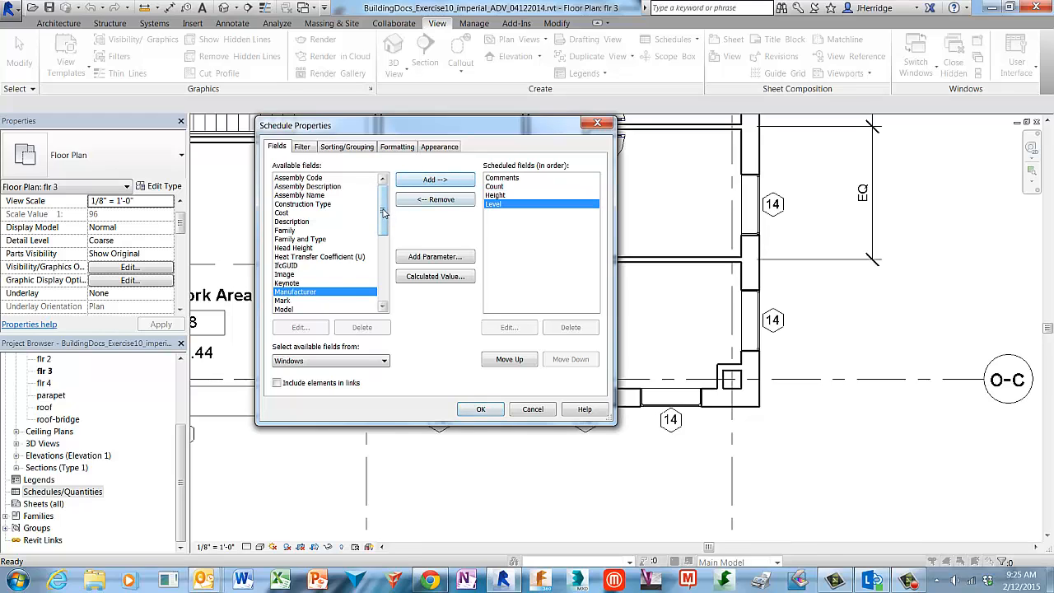
Add the Type Mark and Width fields to the window schedule.
left_click_drag(384, 211, 384, 278)
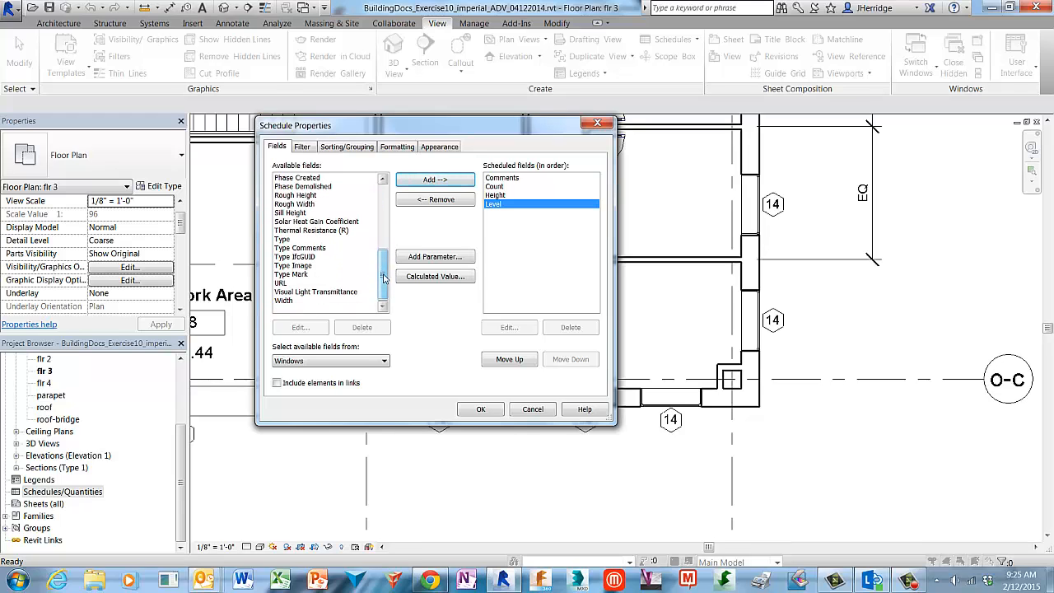
left_click(306, 277)
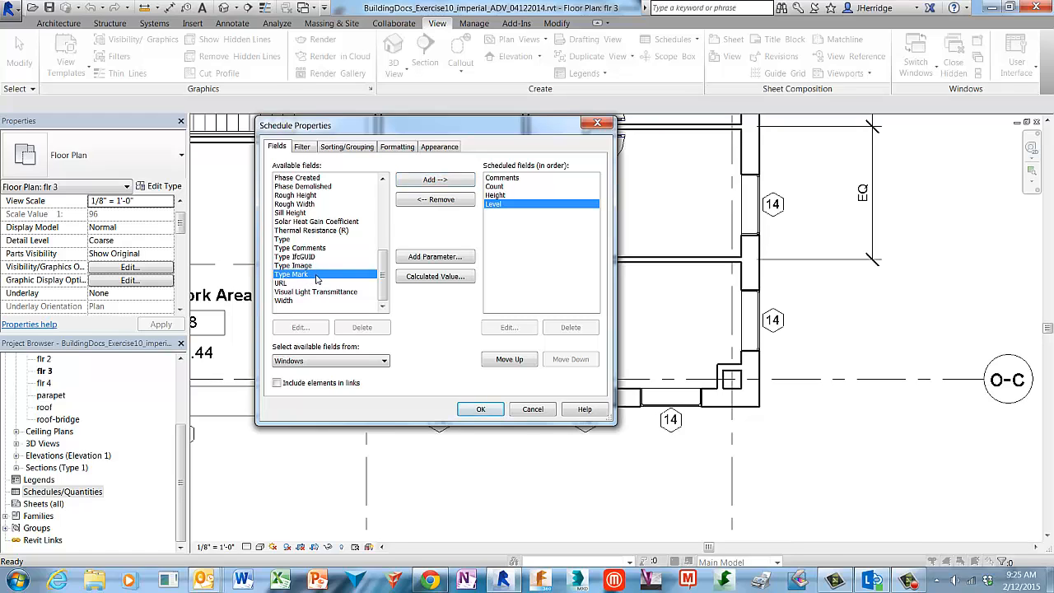
left_click(455, 182)
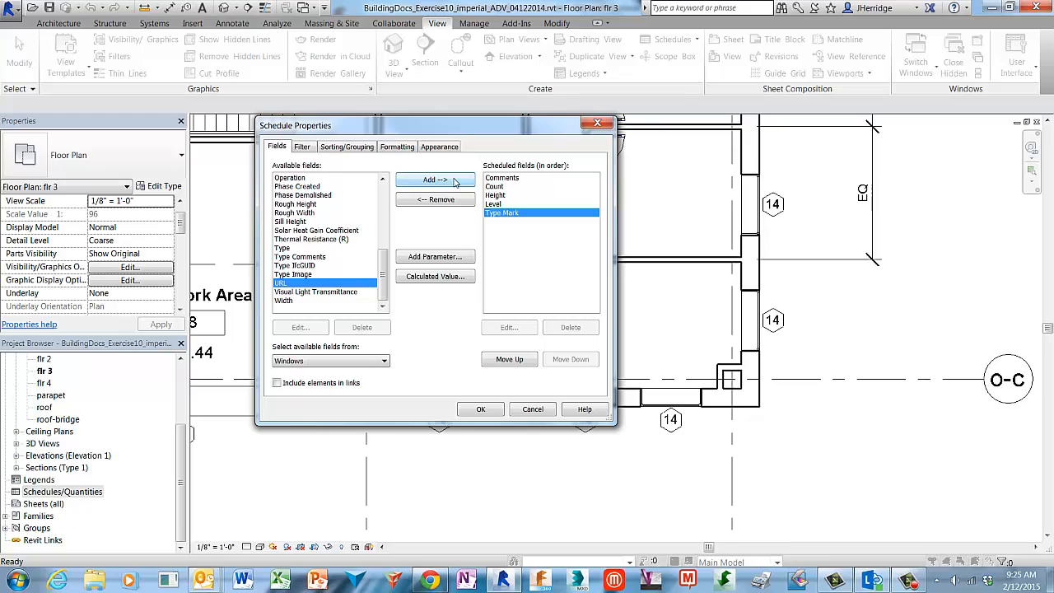
left_click(287, 304)
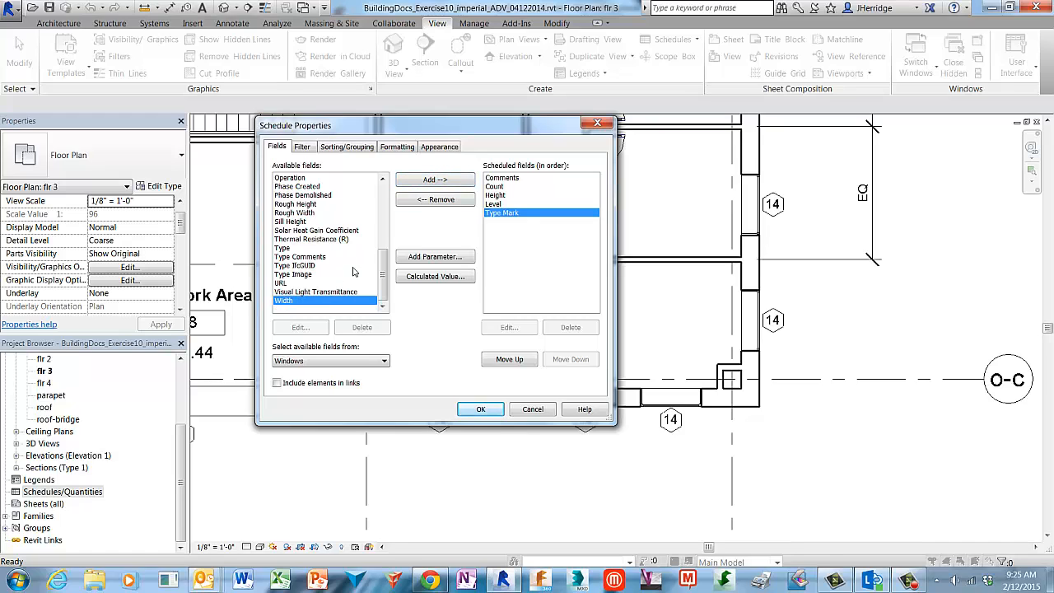
left_click(471, 181)
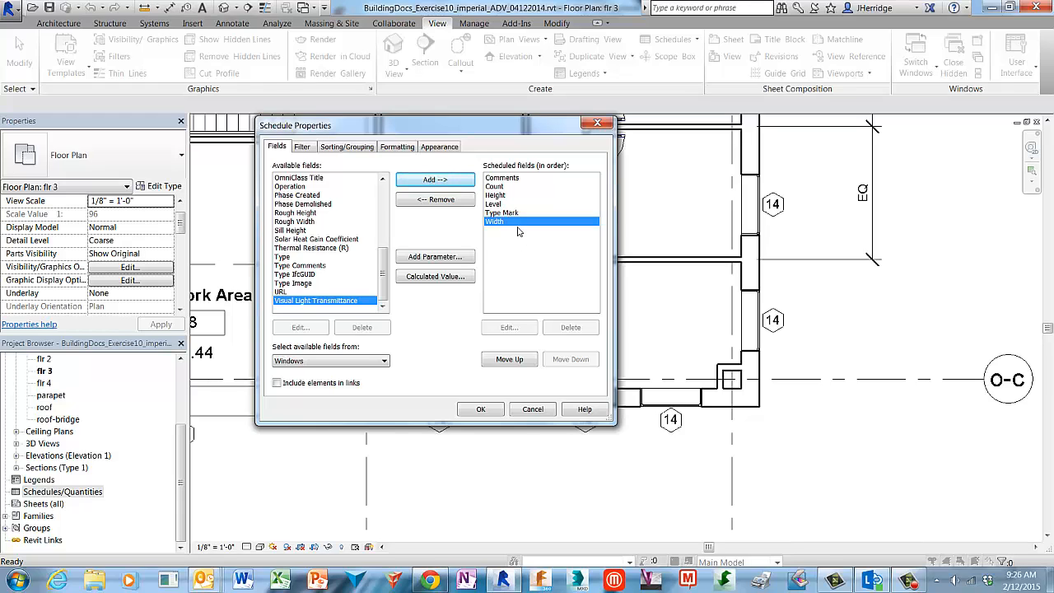
Reorder the scheduled fields so that Type Mark comes first, ahead of Comments.
left_click(505, 197)
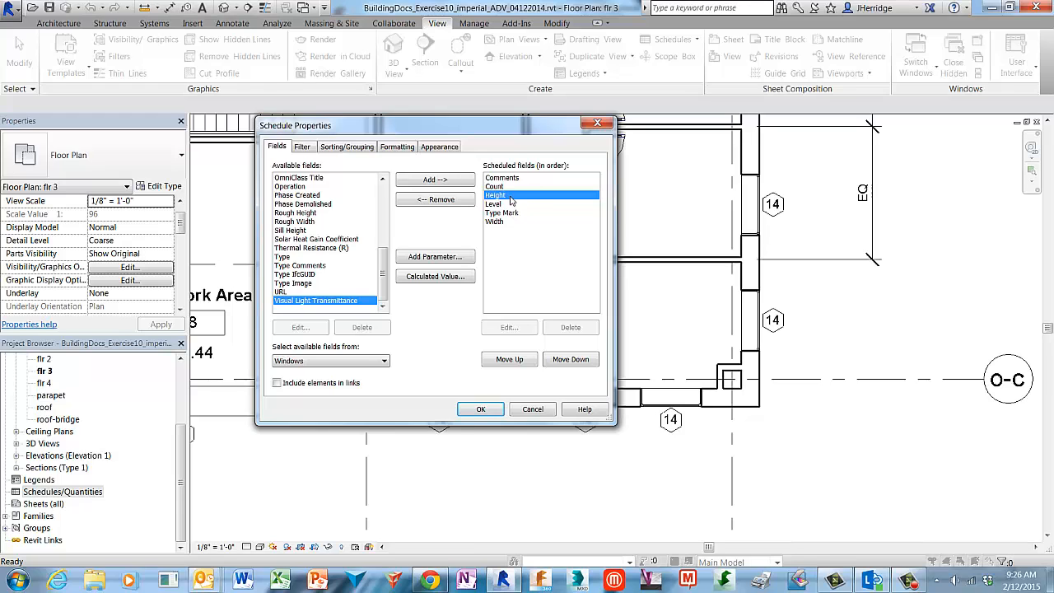
left_click(520, 213)
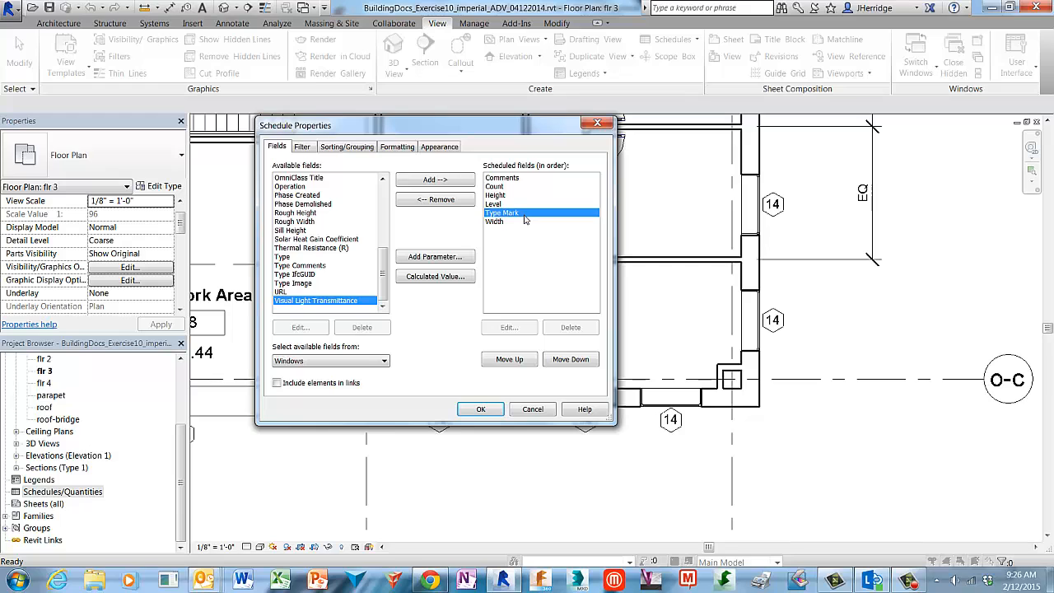
left_click(533, 363)
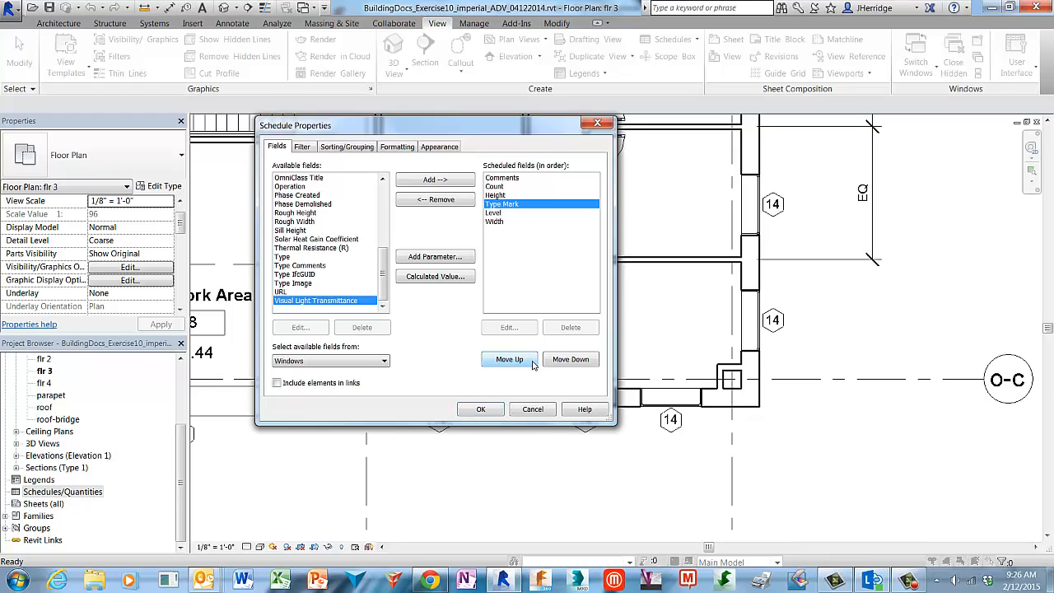
left_click(533, 363)
left_click(533, 364)
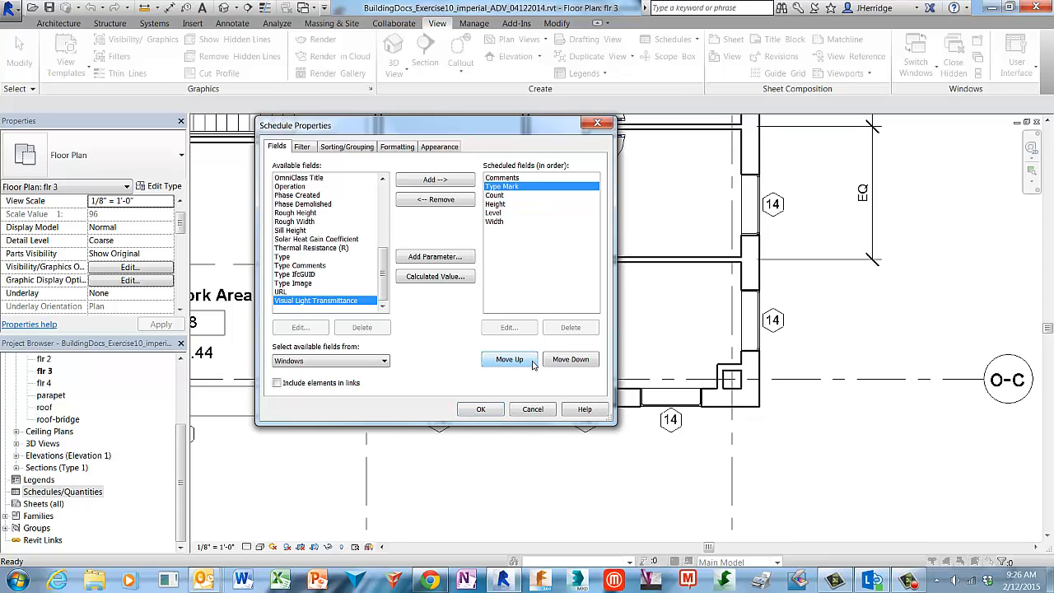
left_click(533, 364)
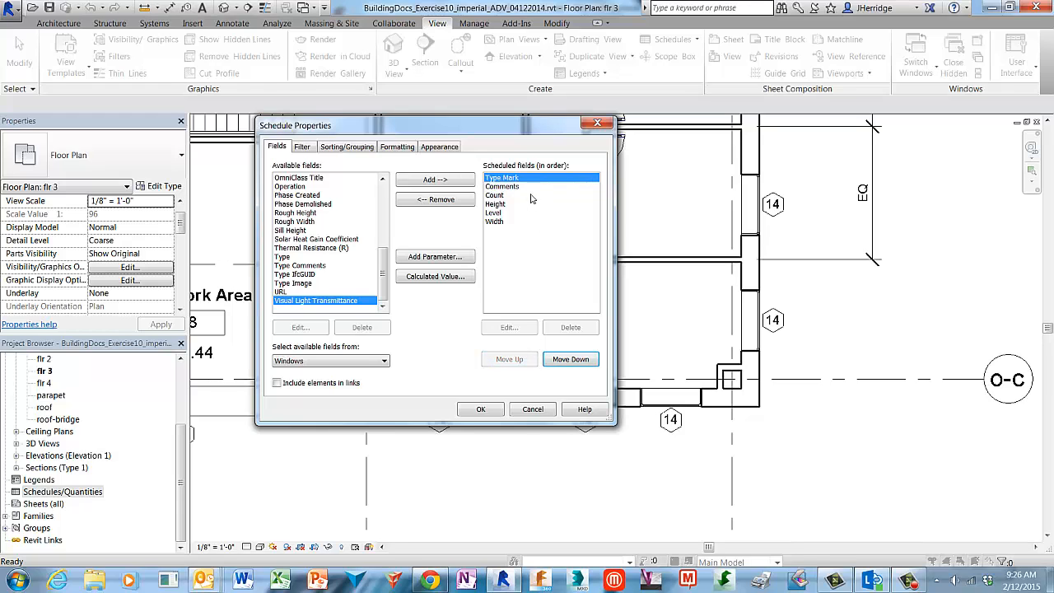
Move the Width field up to second place, directly after Type Mark.
left_click(500, 222)
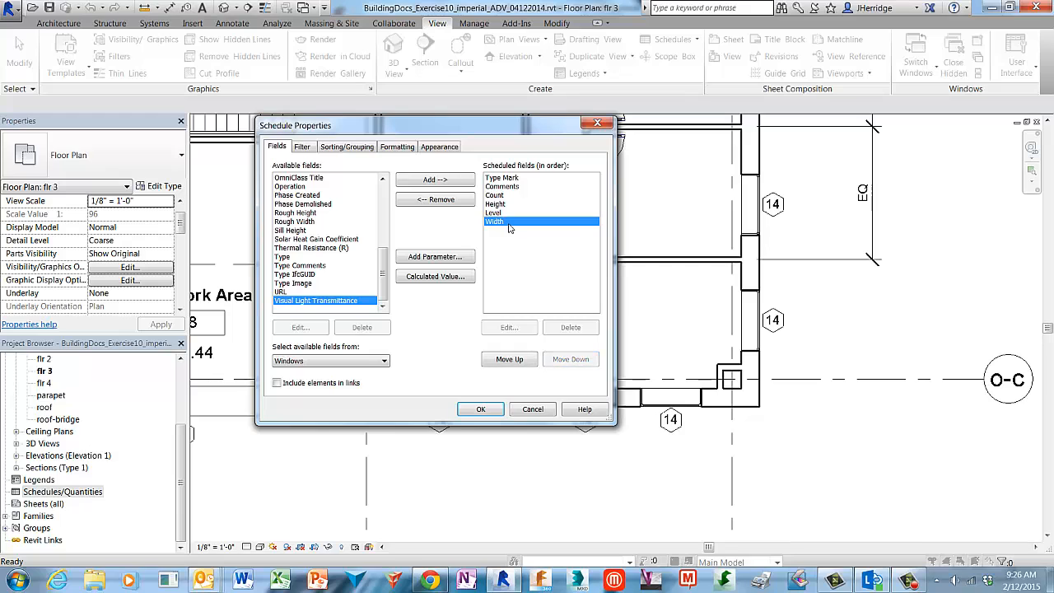
left_click(528, 359)
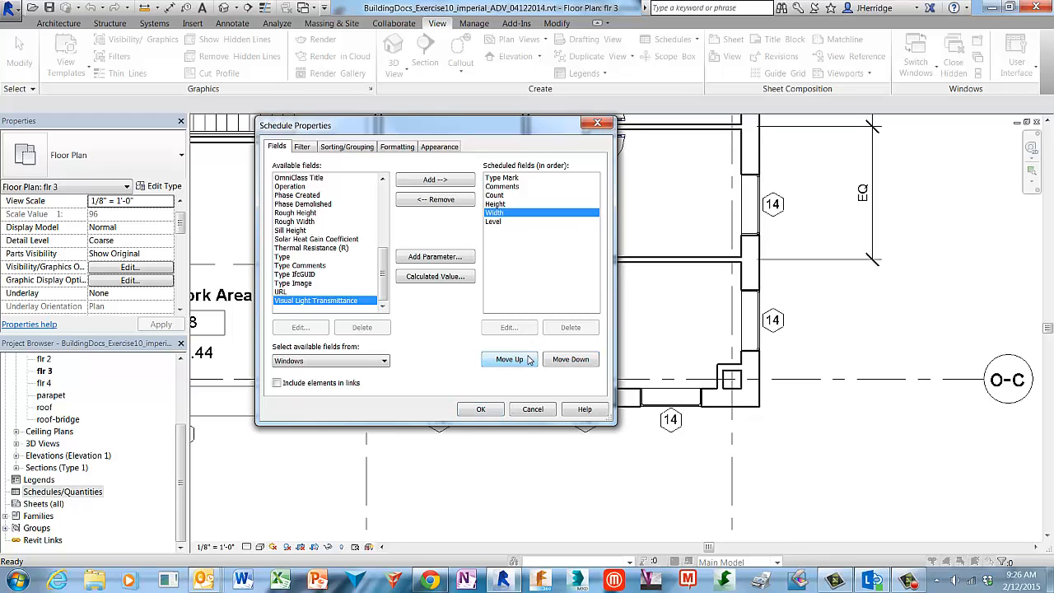
left_click(529, 359)
left_click(528, 359)
left_click(528, 359)
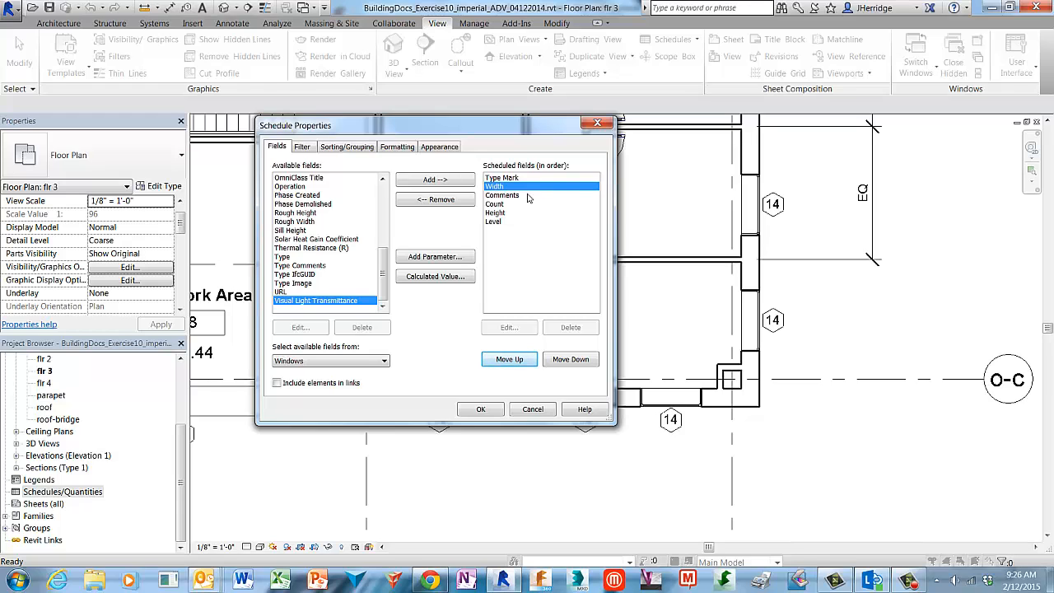
Move the Height field directly after Width, and the Level field directly after Height, in the scheduled order.
left_click(498, 214)
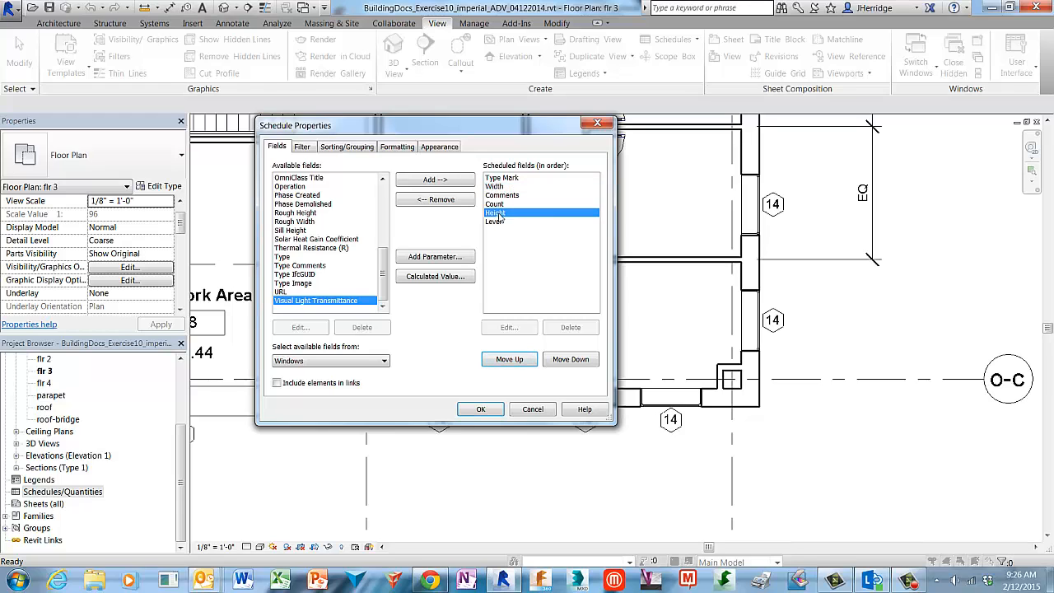
left_click(531, 361)
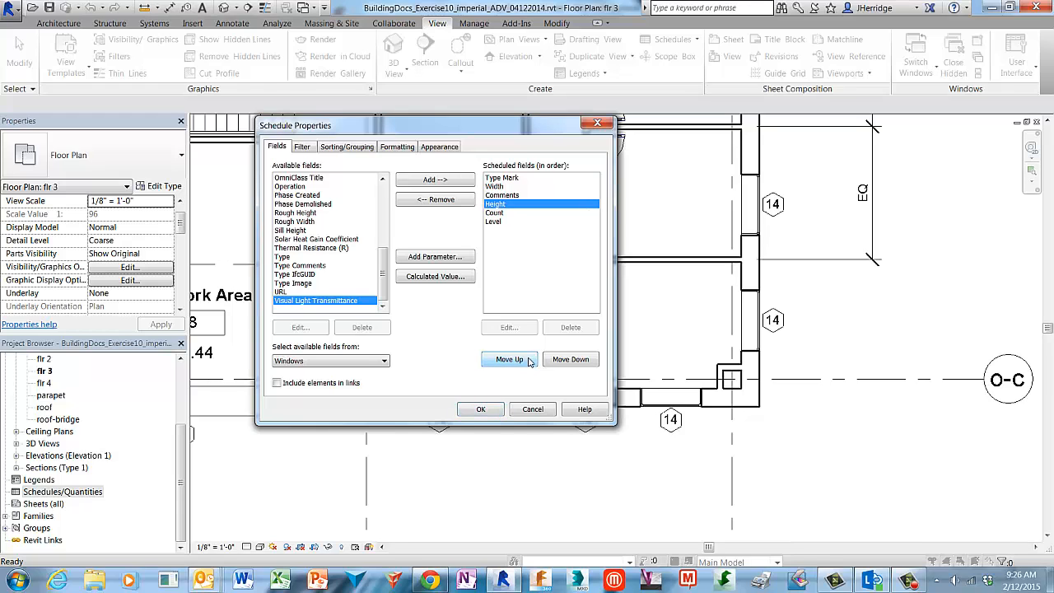
left_click(531, 361)
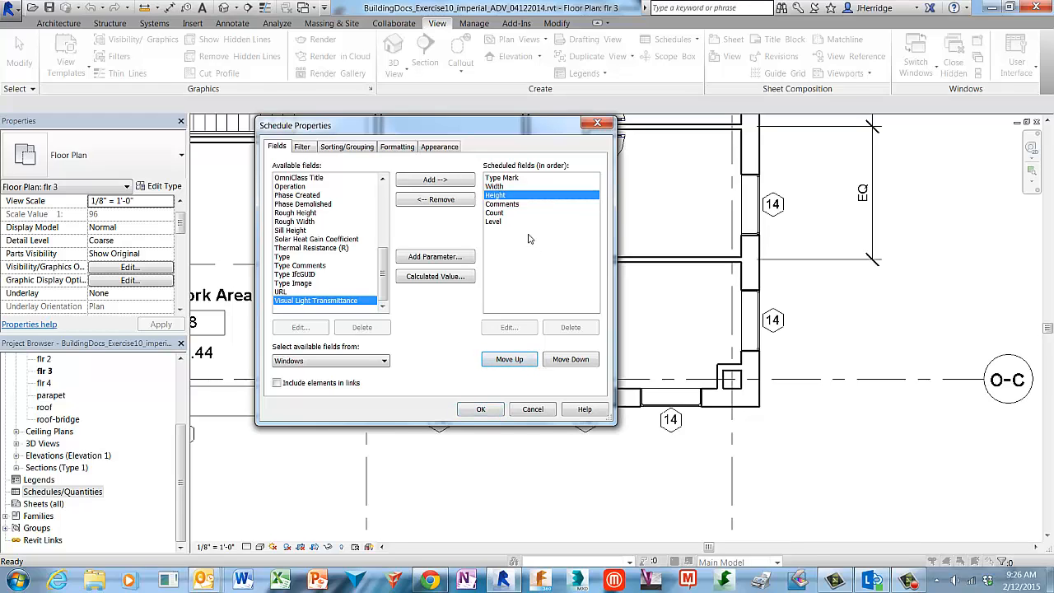
left_click(504, 222)
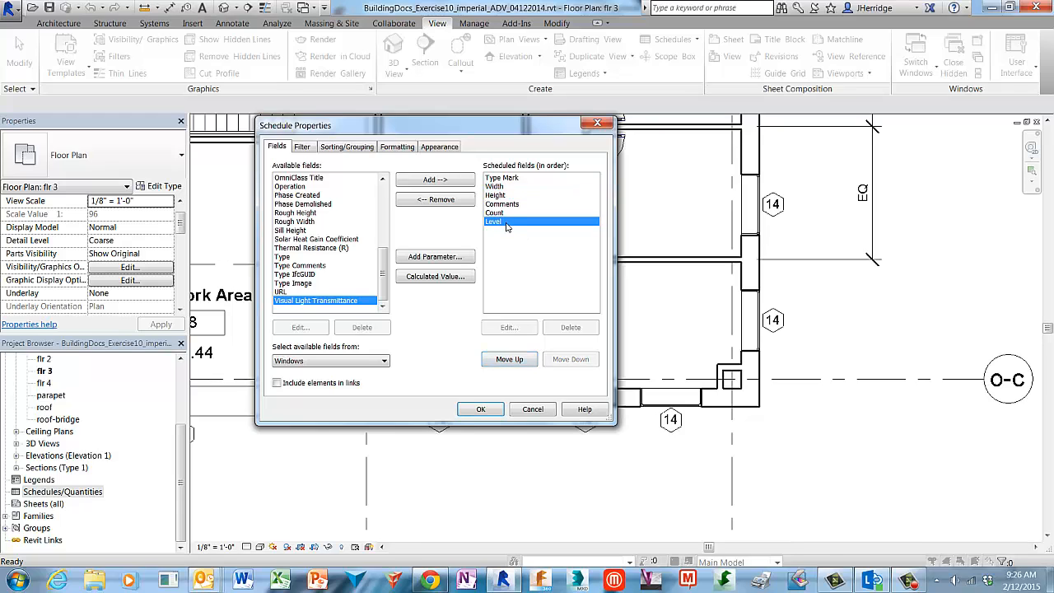
left_click(530, 359)
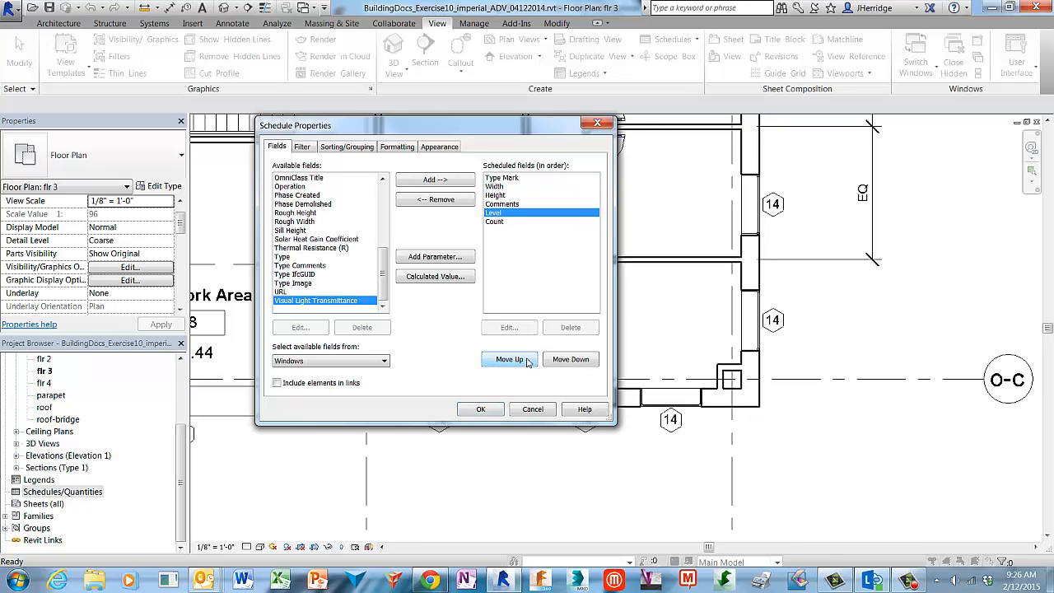
left_click(528, 361)
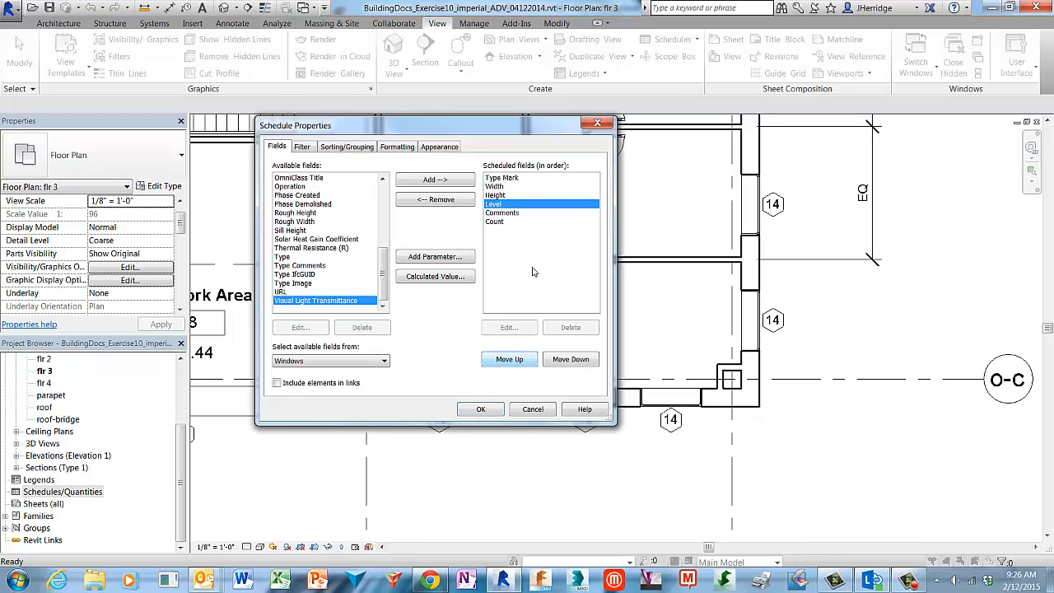
Move the Count field ahead of Comments in the scheduled order and create the window schedule.
left_click(502, 222)
left_click(534, 361)
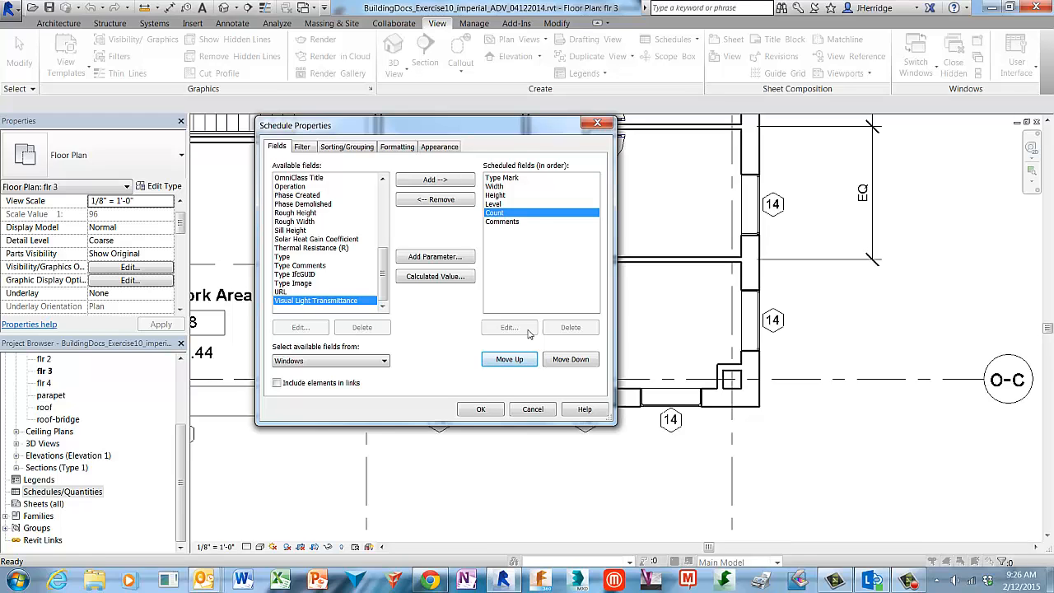
left_click(481, 410)
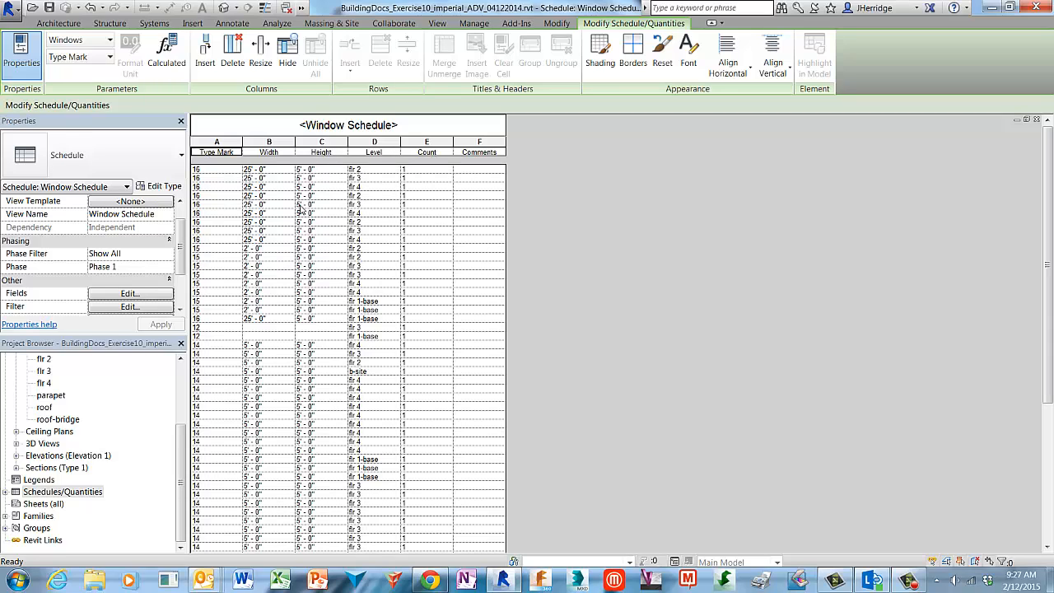
Select the Window Schedule in the project browser and sort it by Type Mark in ascending order, with a blank line between groups.
left_click(6, 492)
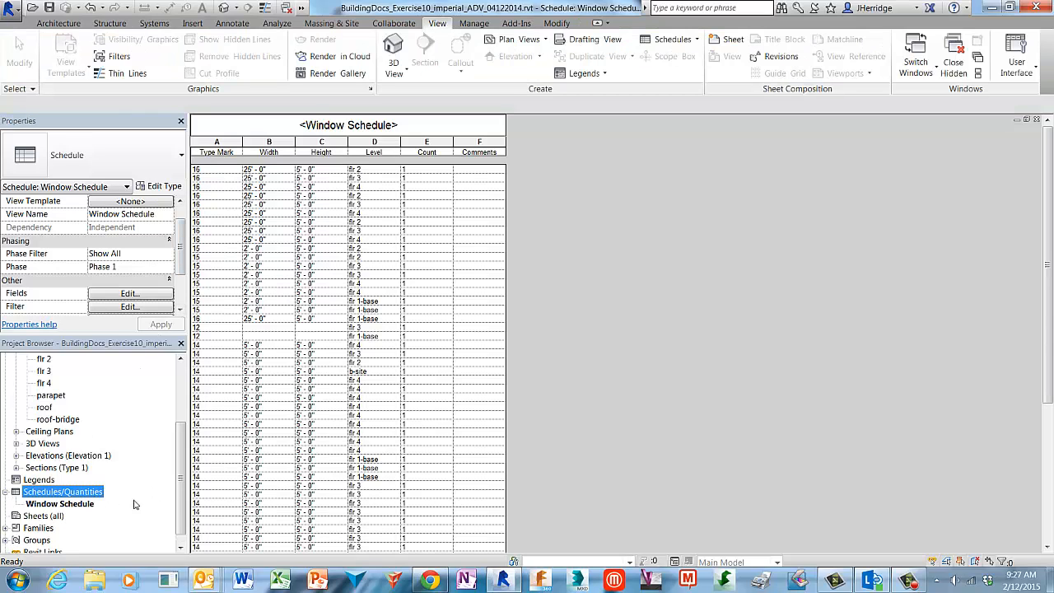
left_click(82, 506)
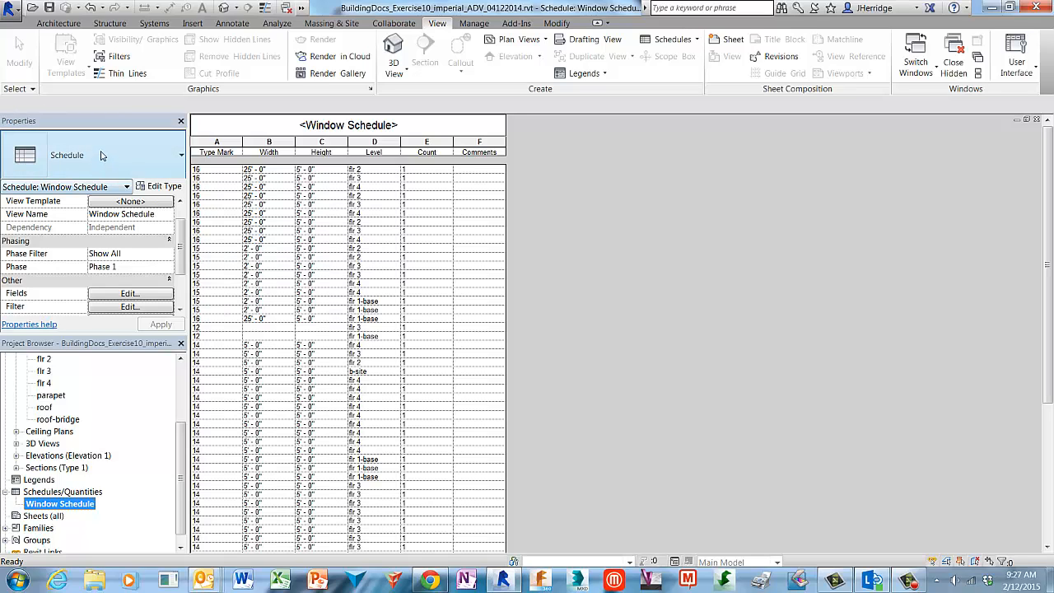
left_click(182, 229)
left_click_drag(183, 229, 180, 252)
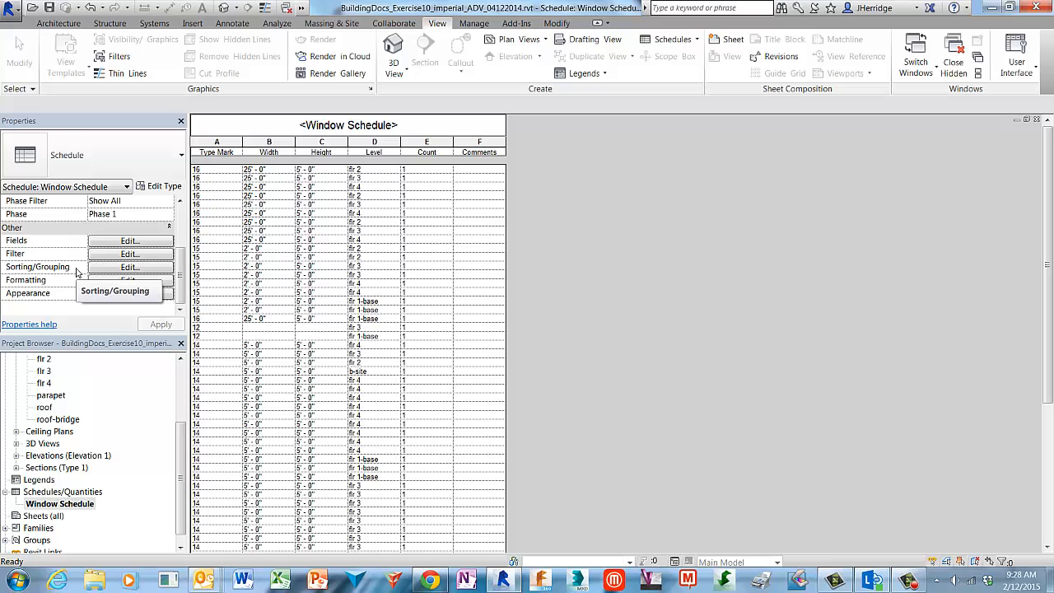
left_click(156, 268)
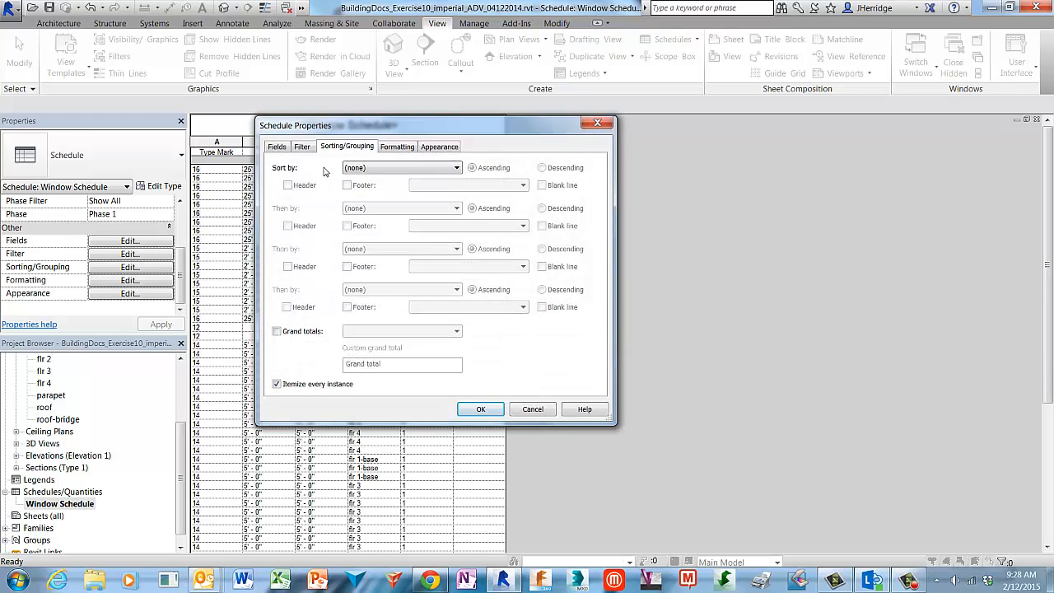
left_click(457, 169)
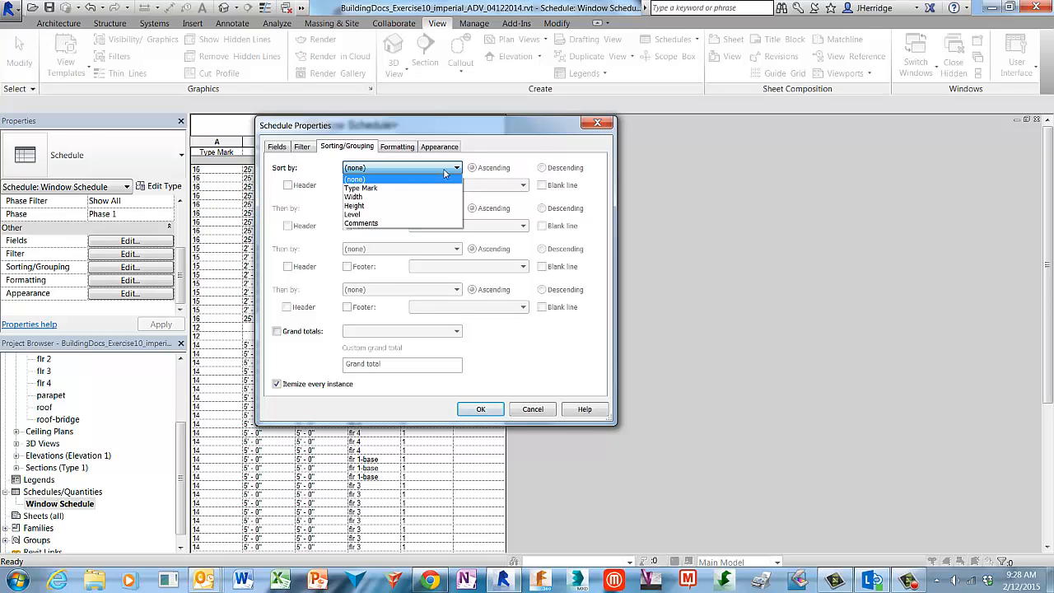
left_click(387, 189)
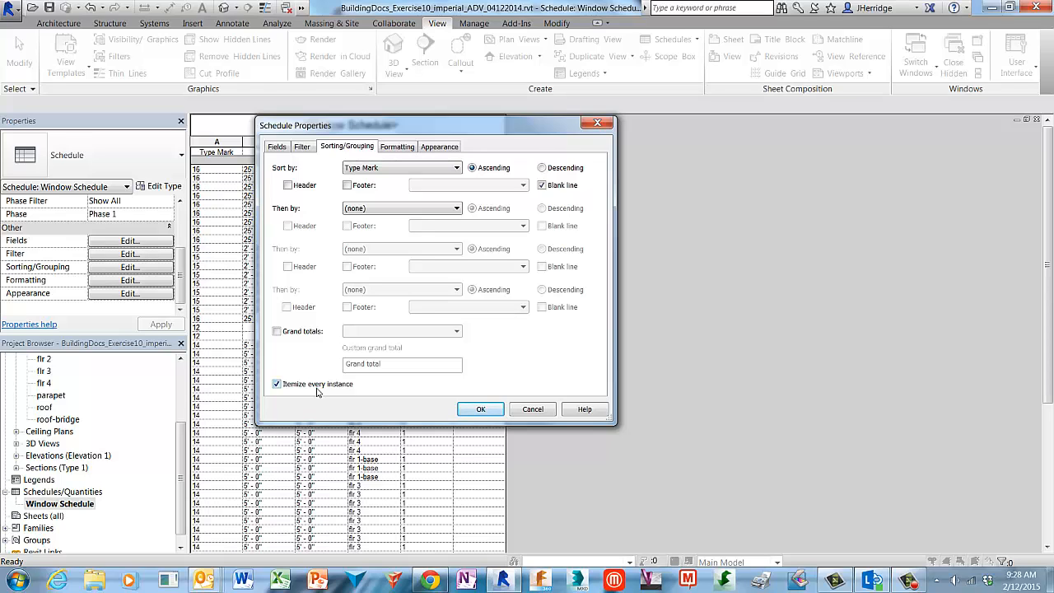
left_click(494, 412)
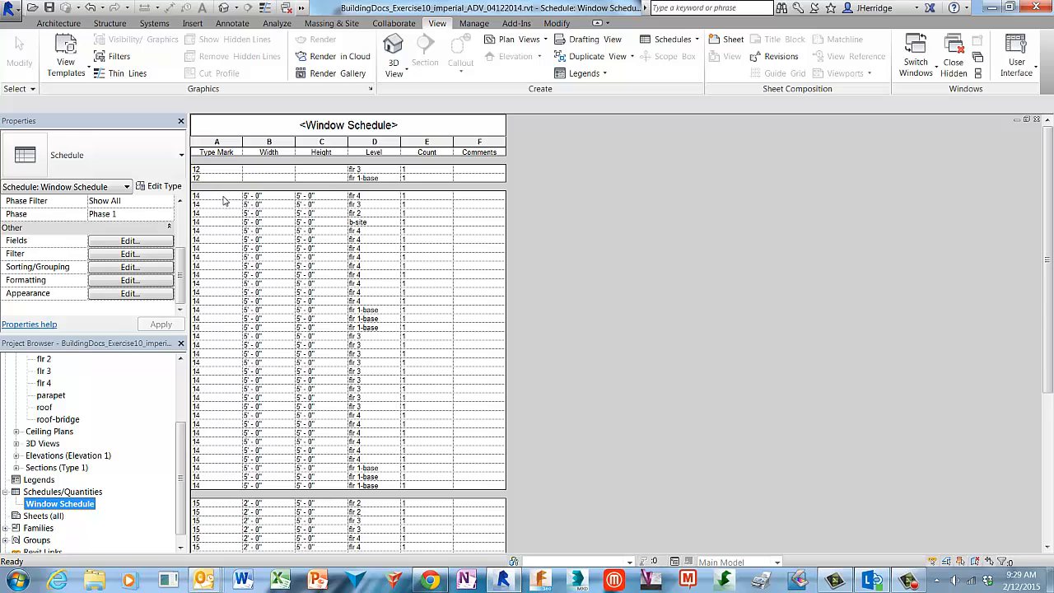
Add Level as the second sorting criterion of the window schedule, in ascending order.
left_click(154, 268)
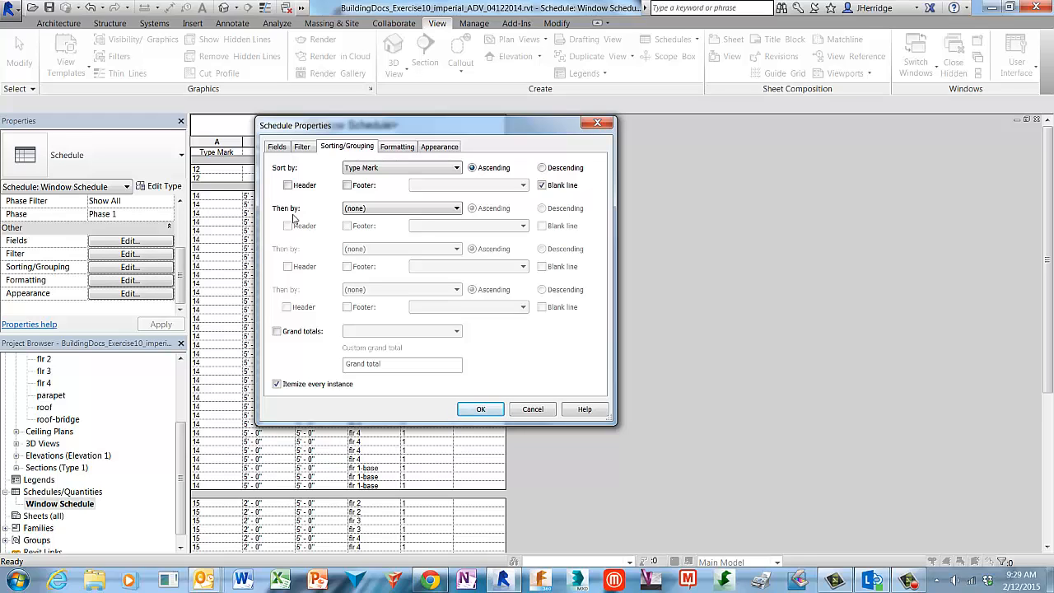
left_click(458, 209)
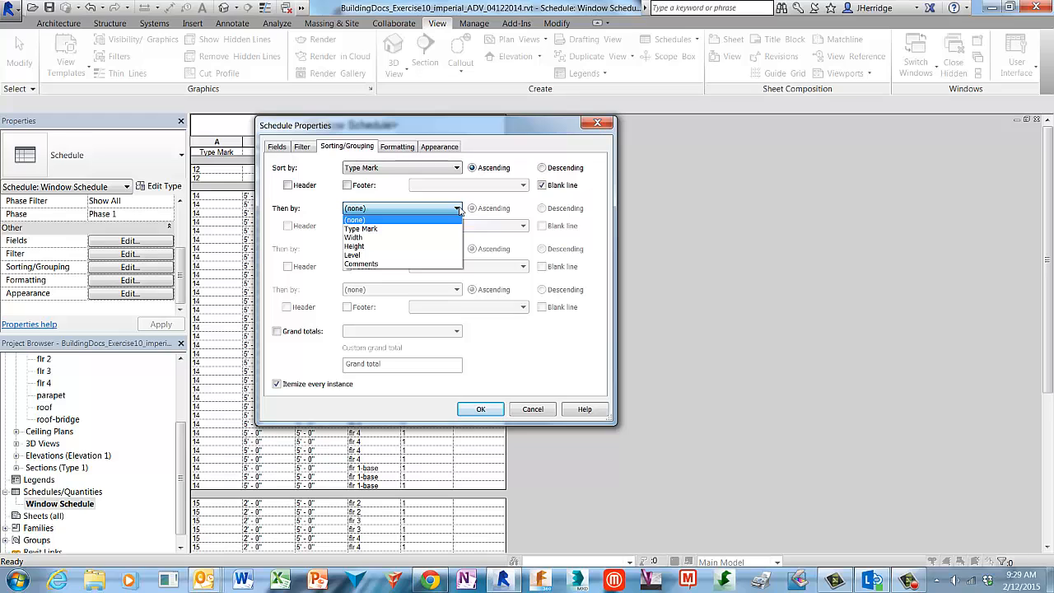
left_click(364, 256)
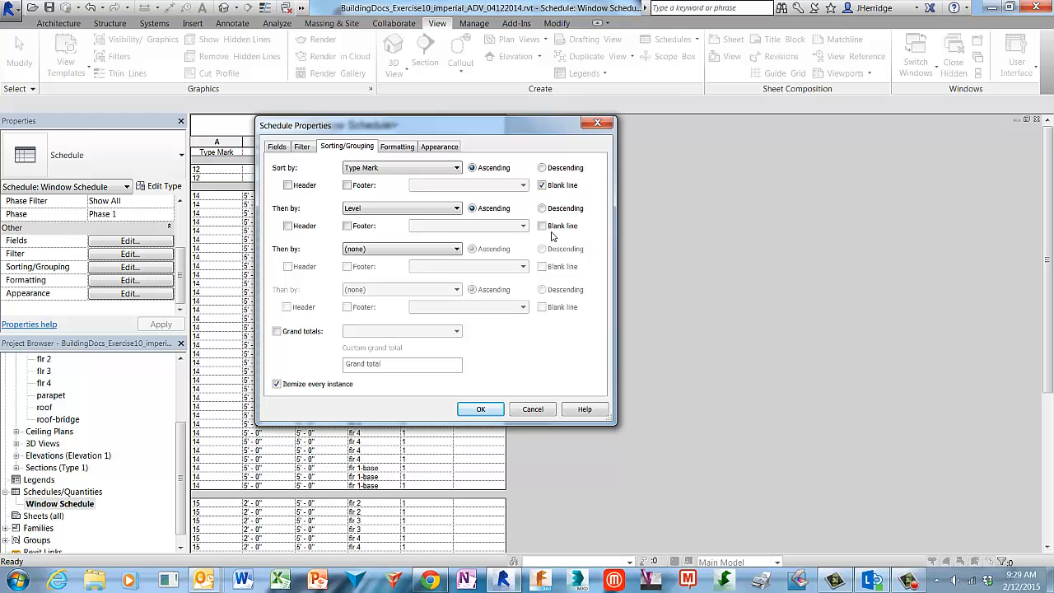
left_click(481, 410)
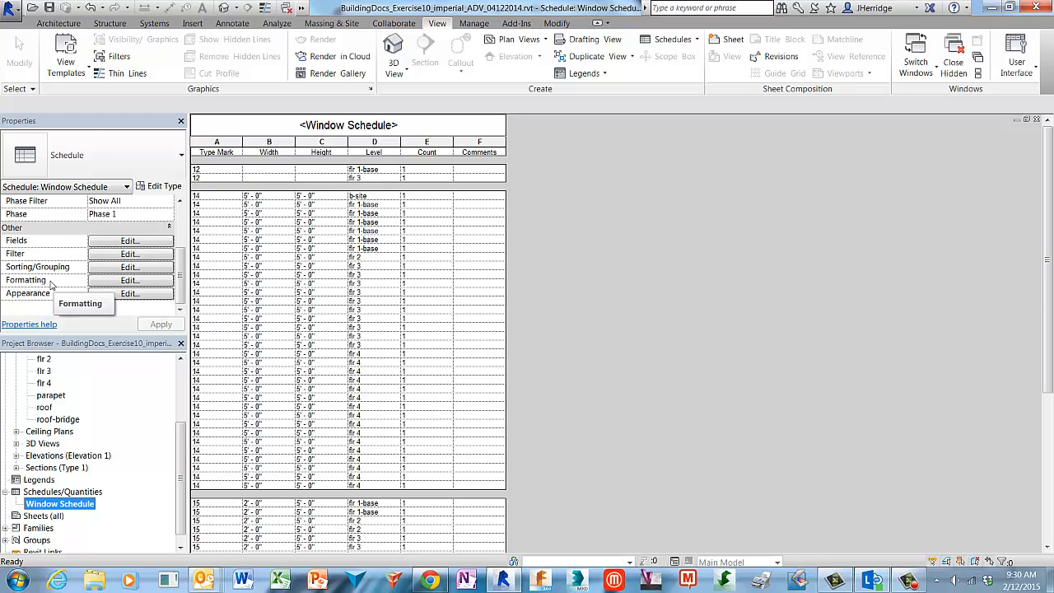
Format the Count field of the window schedule to calculate totals.
left_click(106, 285)
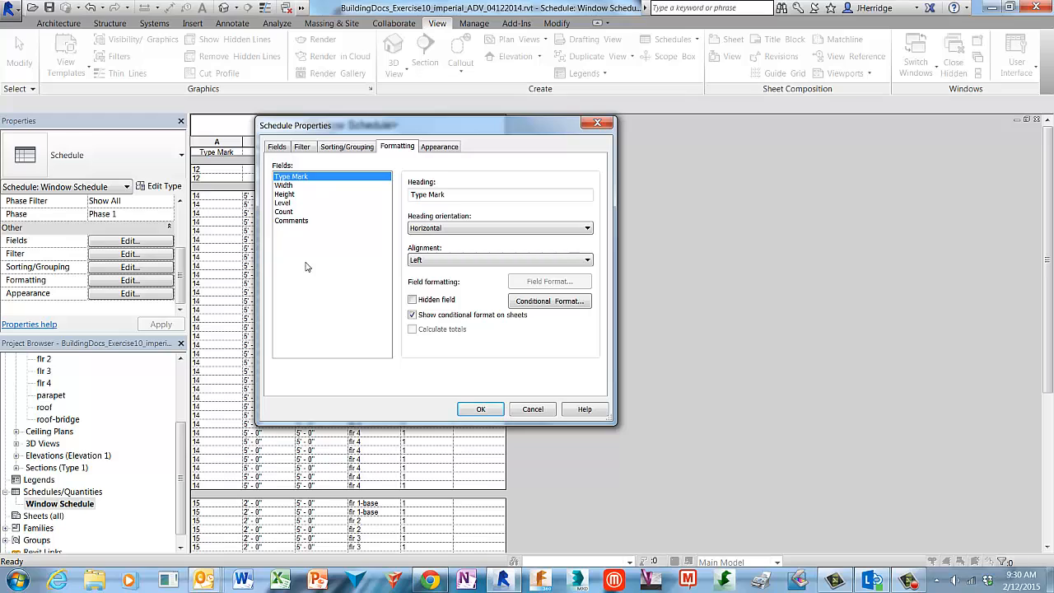
left_click(289, 212)
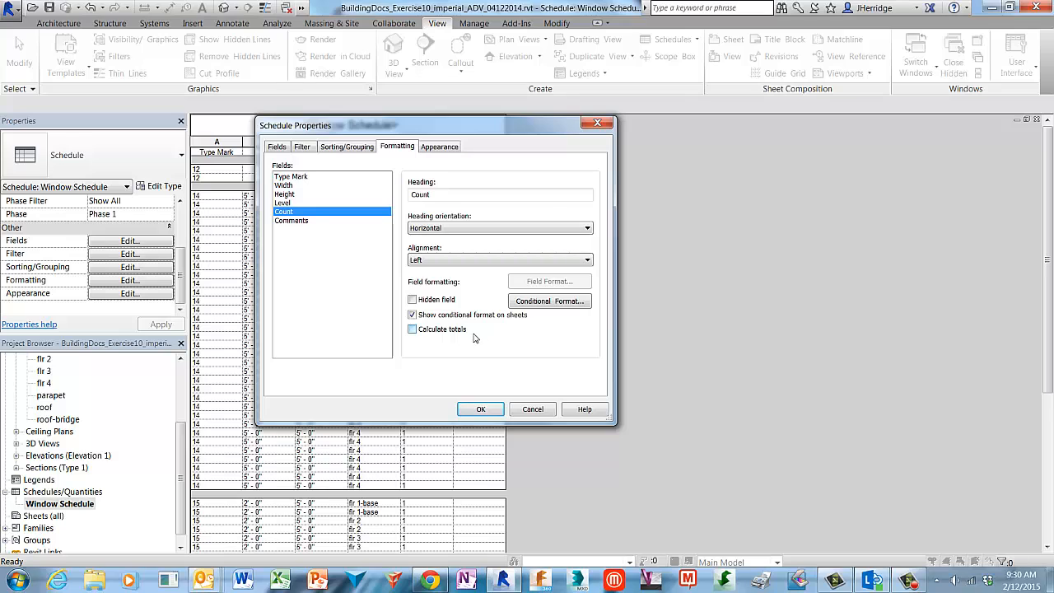
left_click(411, 330)
left_click(481, 409)
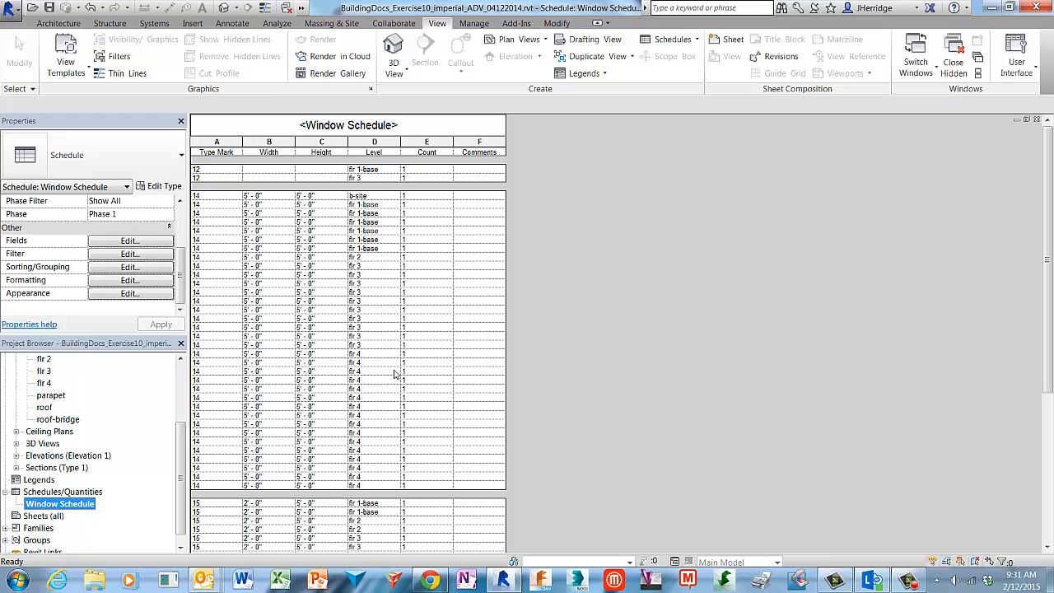
Add a footer with title, count, and totals to the schedule's Type Mark groups.
left_click(100, 269)
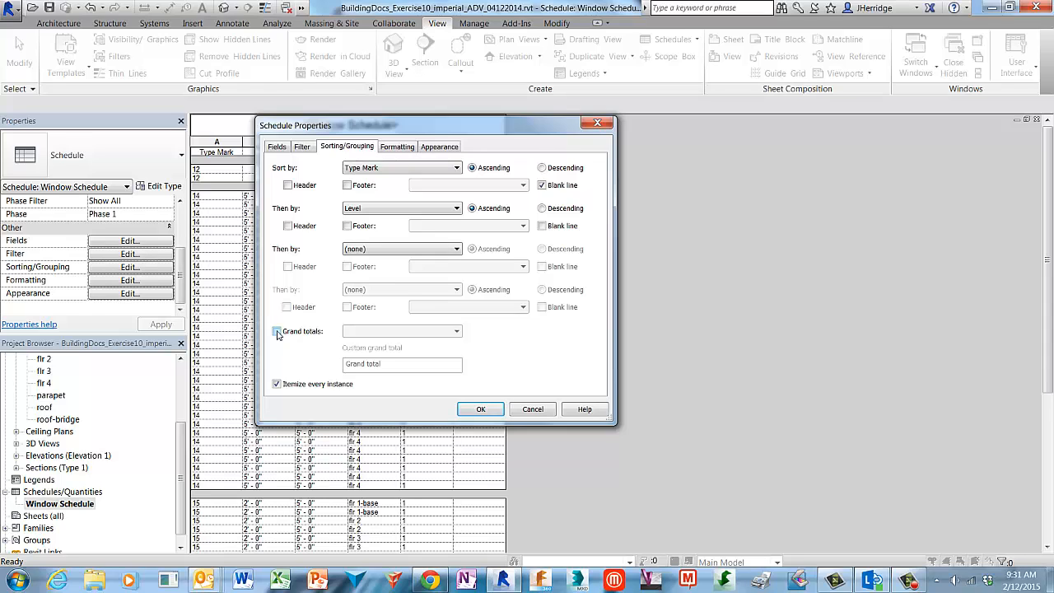
left_click(347, 186)
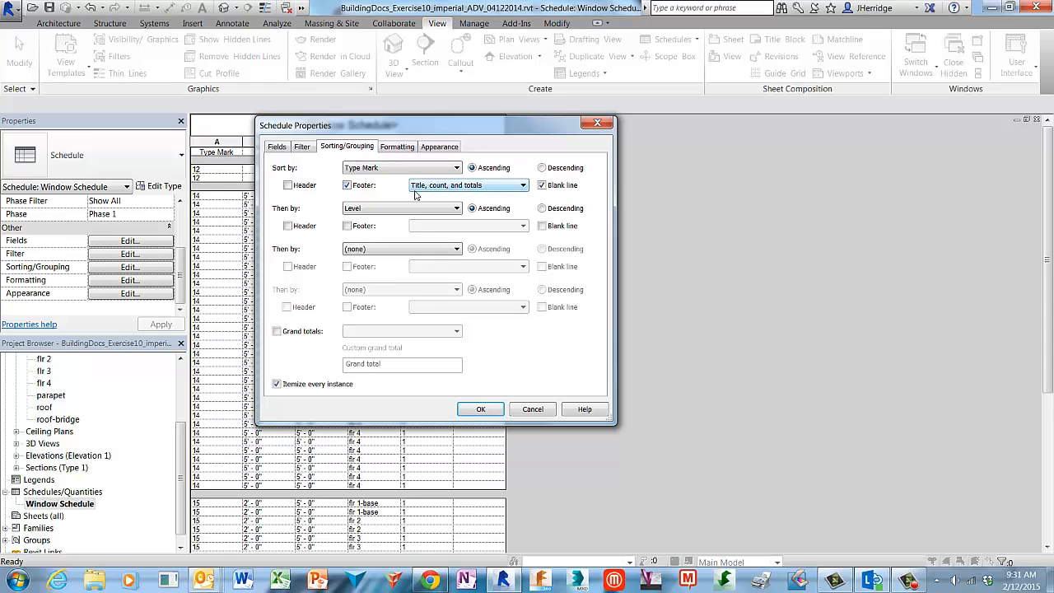
left_click(481, 409)
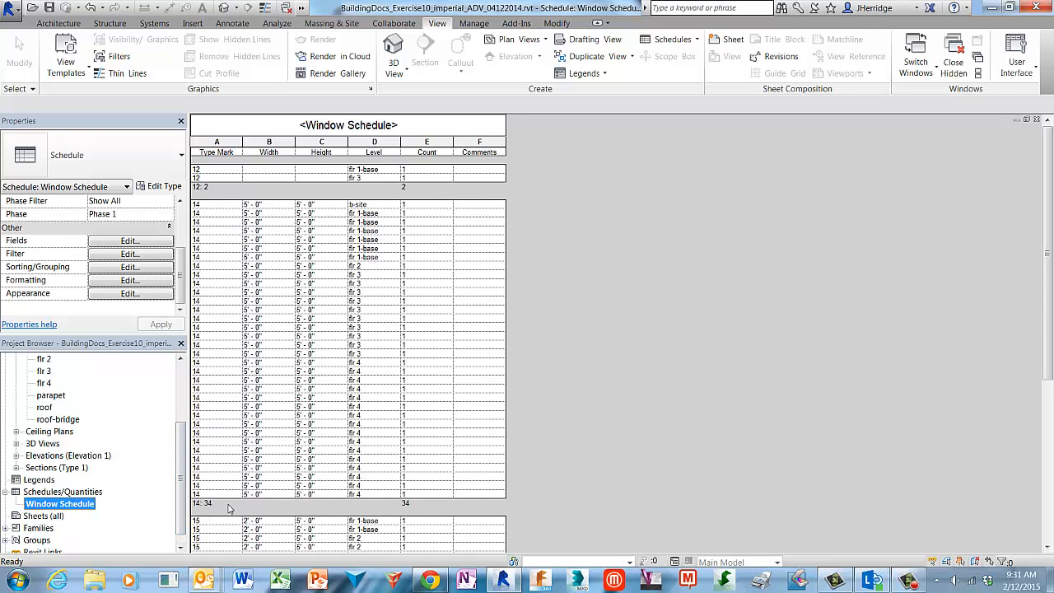
Add a blank line between the schedule's Level groups and turn off itemizing every instance.
left_click(100, 268)
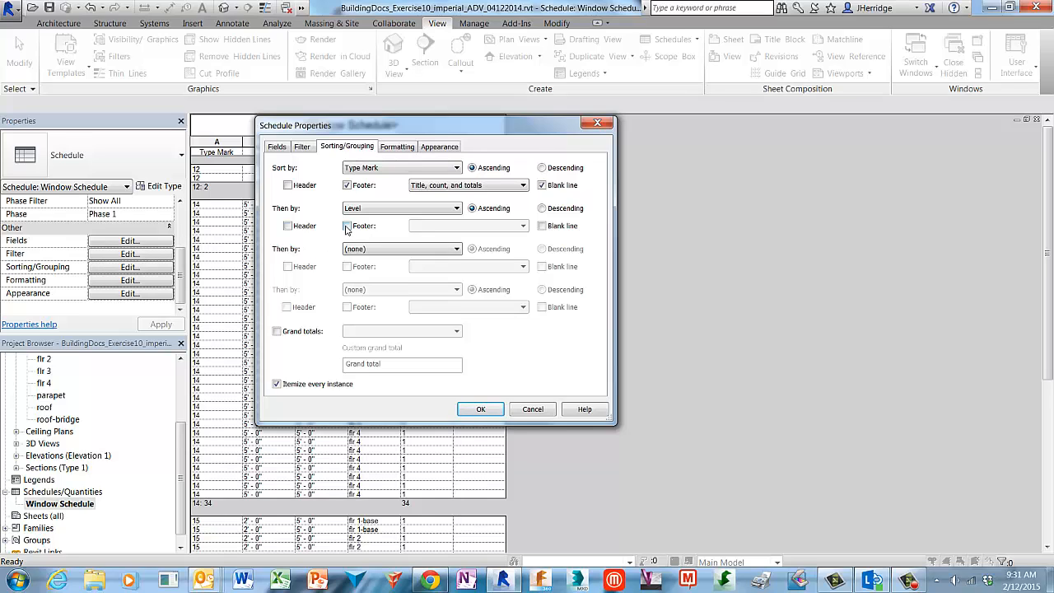
left_click(542, 226)
left_click(278, 385)
left_click(481, 410)
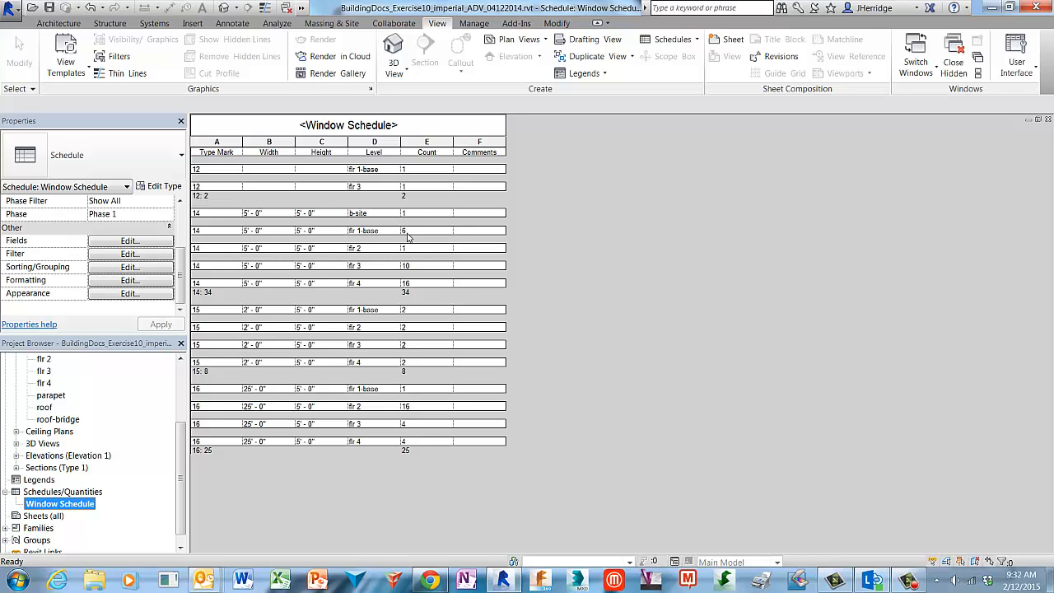
Save the project as a new project file named BuildingDocs_Exercise10_finished in the 12_Building Docs_Schedules folder.
left_click(10, 8)
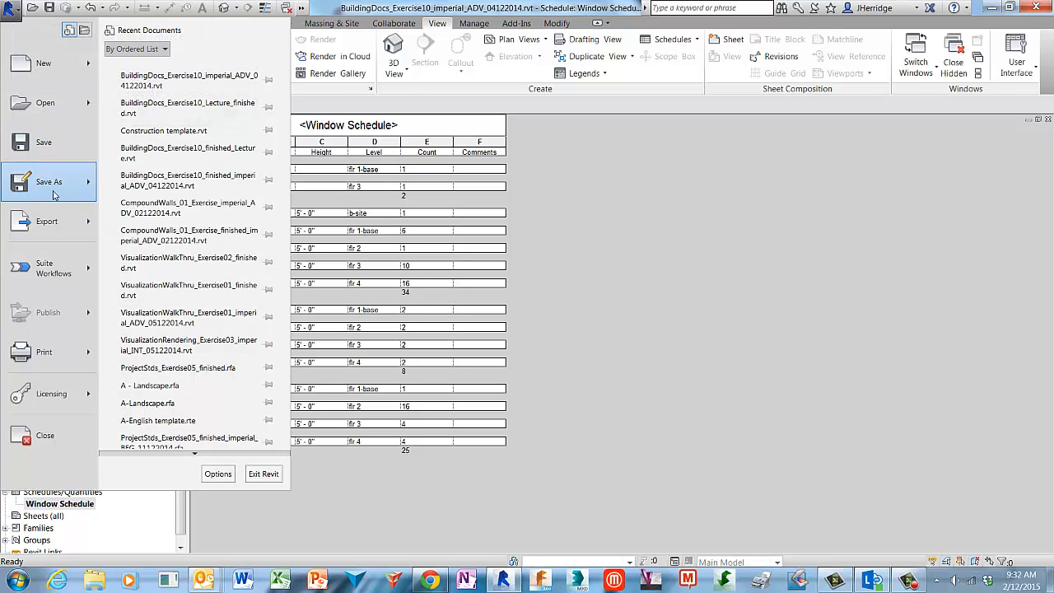
mouse_move(53, 195)
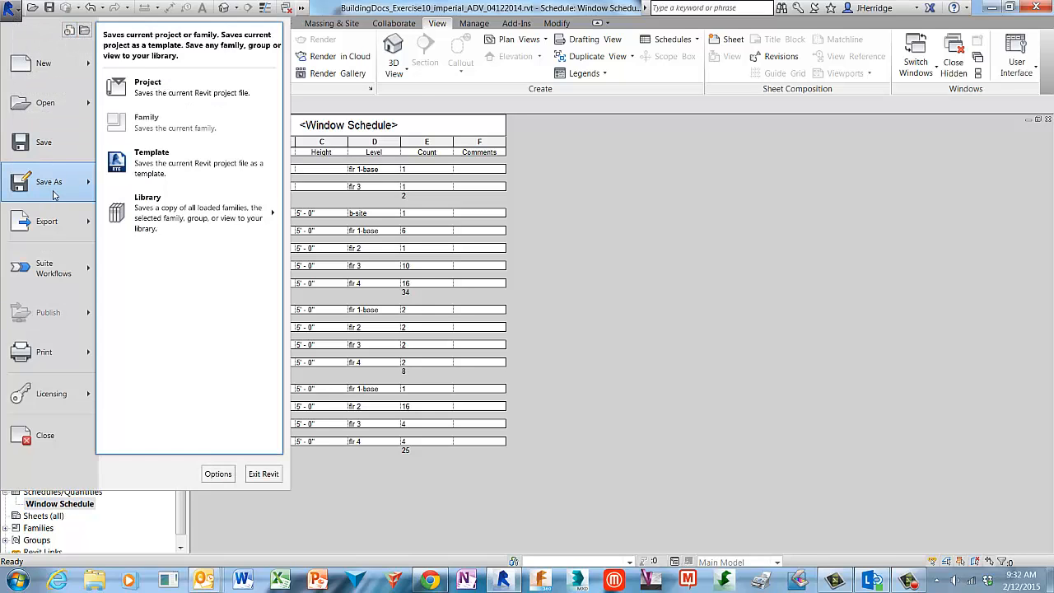
left_click(265, 93)
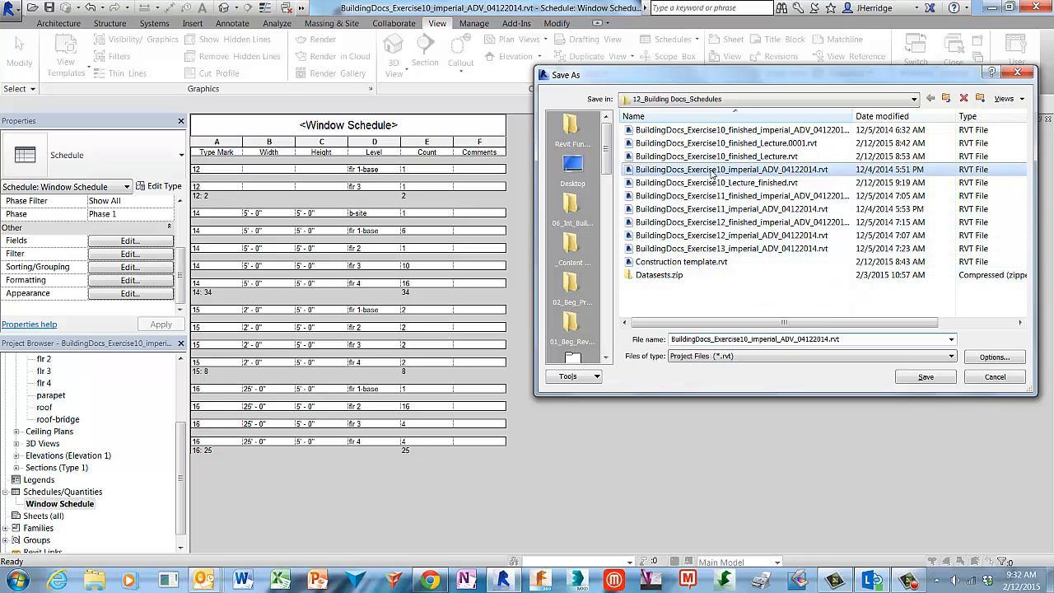
double_click(754, 341)
left_click_drag(751, 341, 863, 346)
type("finished")
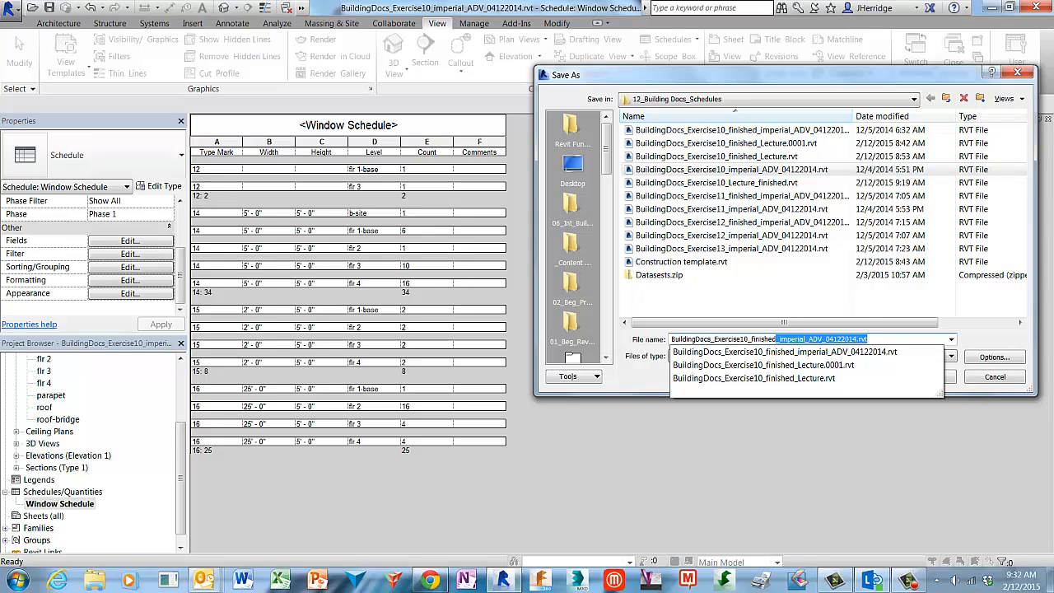
key("Delete")
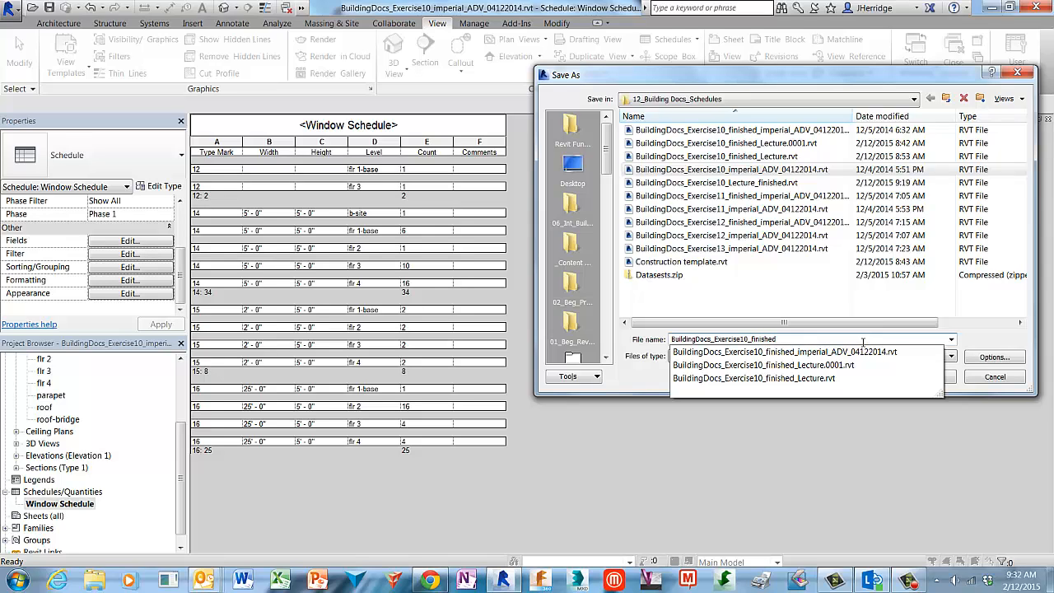
left_click(987, 334)
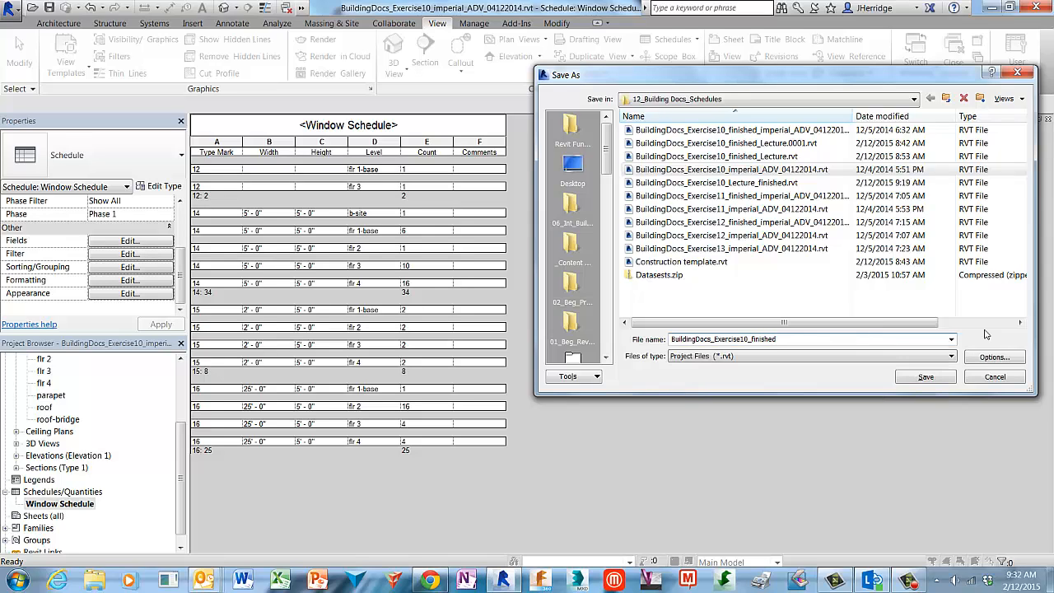
left_click(925, 377)
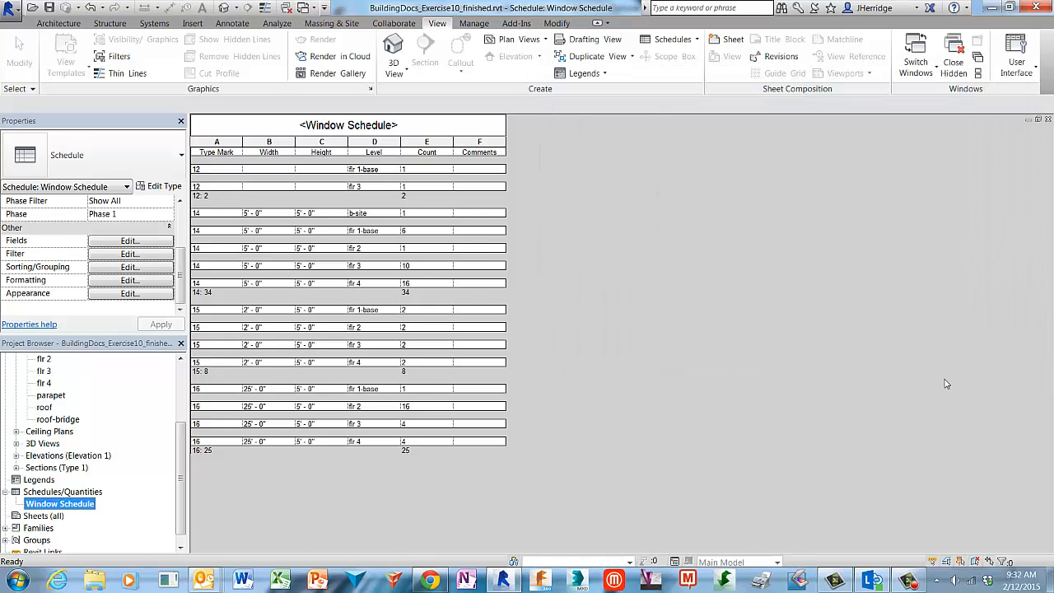